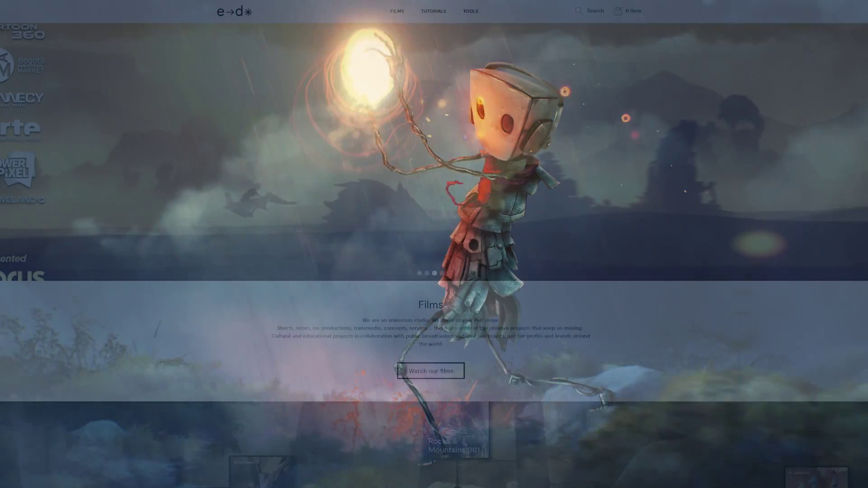
Open the Nature Mega Pack 001 product page from the site's tools shop and look through its inspiration and quick tips
scroll(460, 145, down, 4)
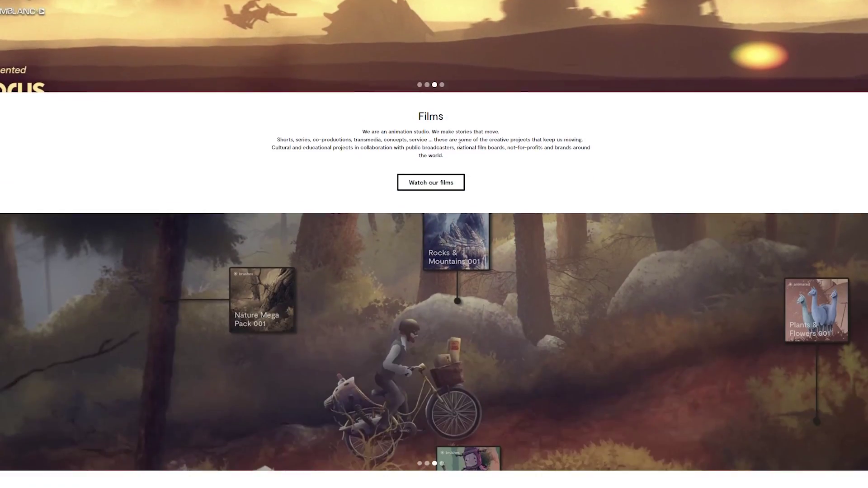
scroll(460, 145, down, 5)
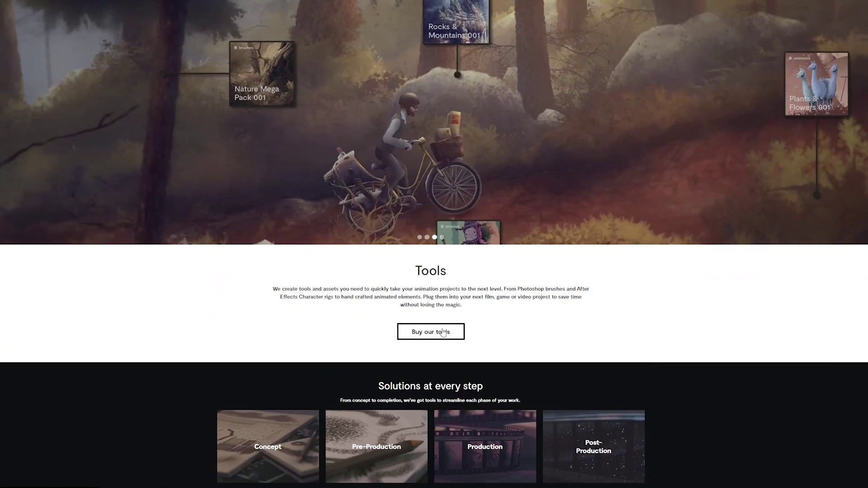
click(443, 333)
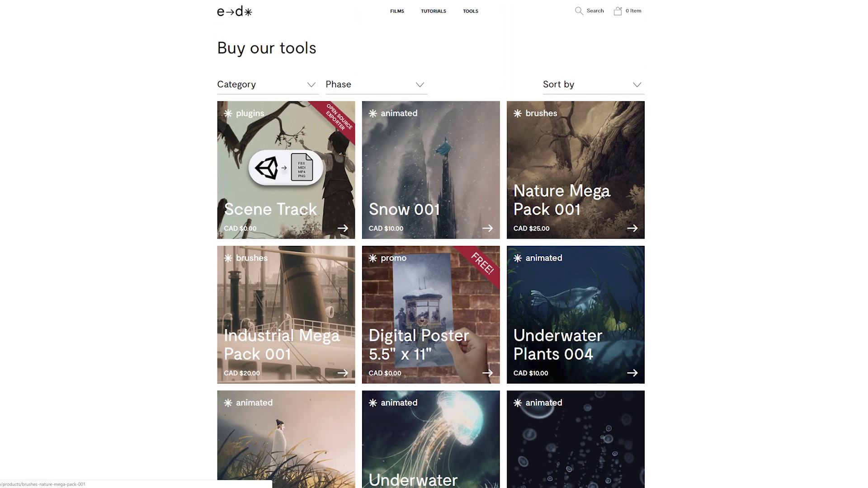
click(602, 194)
scroll(699, 273, down, 5)
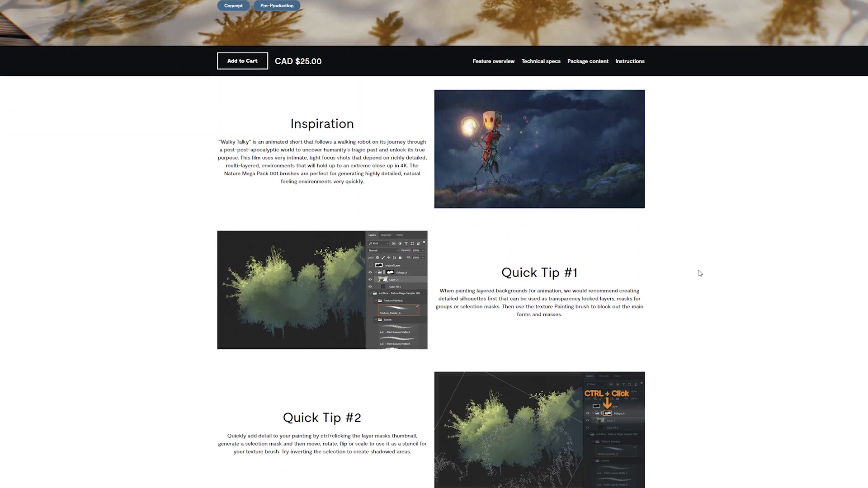
scroll(701, 273, down, 5)
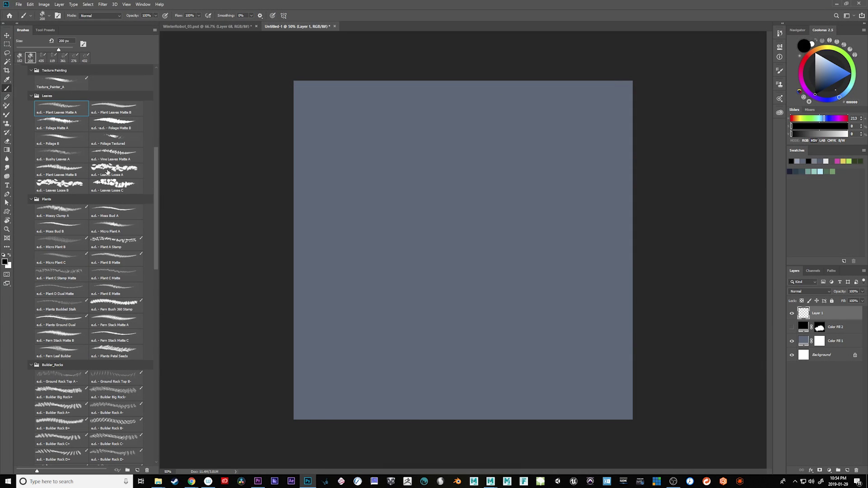
Try a stroke with the Plant Leaves Matte A brush on Layer 1 and undo it
scroll(75, 107, up, 1)
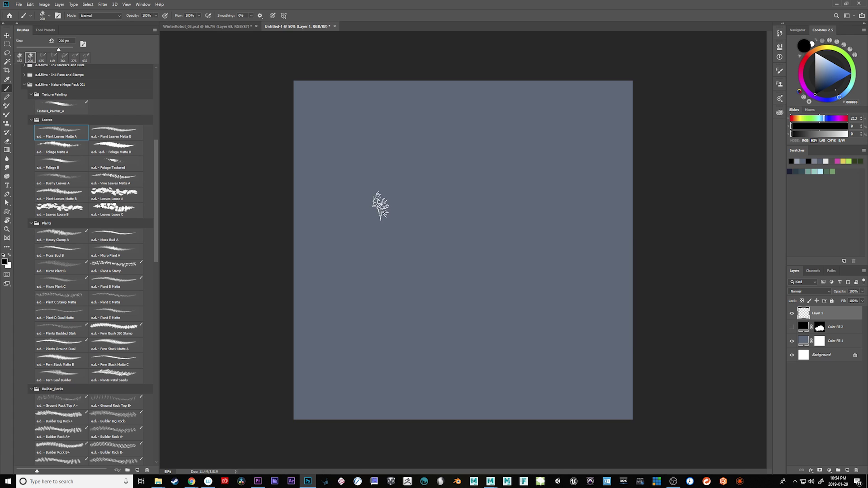
mouse_move(395, 190)
mouse_down()
mouse_move(490, 237)
mouse_move(455, 266)
mouse_move(427, 230)
mouse_move(531, 238)
mouse_move(552, 265)
mouse_move(534, 303)
mouse_move(486, 318)
mouse_move(497, 286)
mouse_move(389, 285)
mouse_move(389, 239)
mouse_up()
key(ctrl+z)
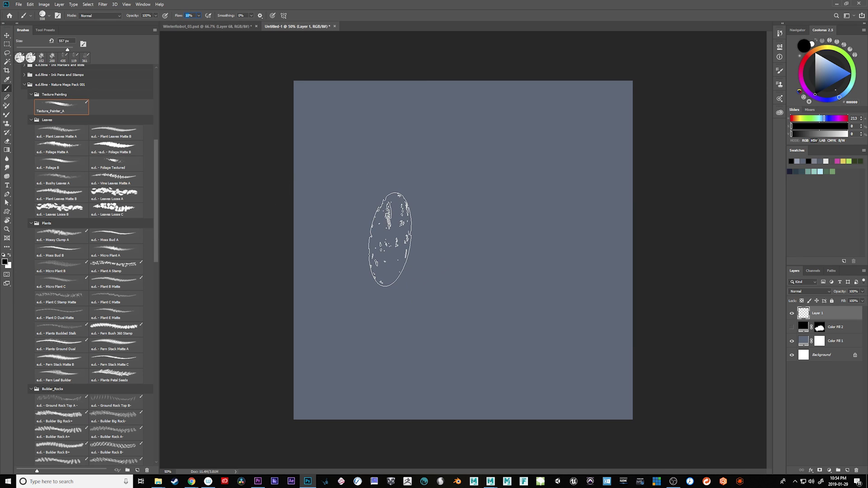
Try several diagonal strokes with the Texture_Painter_A brush on Layer 1, undoing each one
drag(497, 270, 563, 306)
key(ctrl+z)
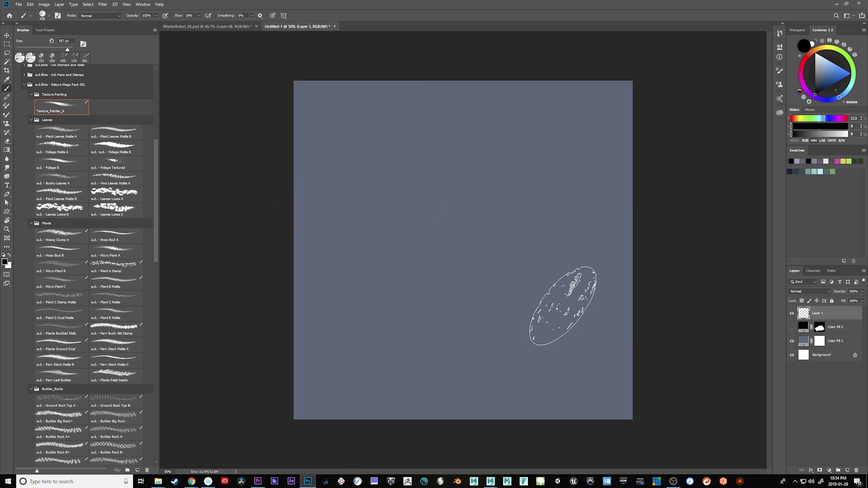
drag(433, 217, 530, 314)
key(ctrl+z)
drag(462, 214, 549, 289)
drag(446, 275, 545, 346)
key(ctrl+z)
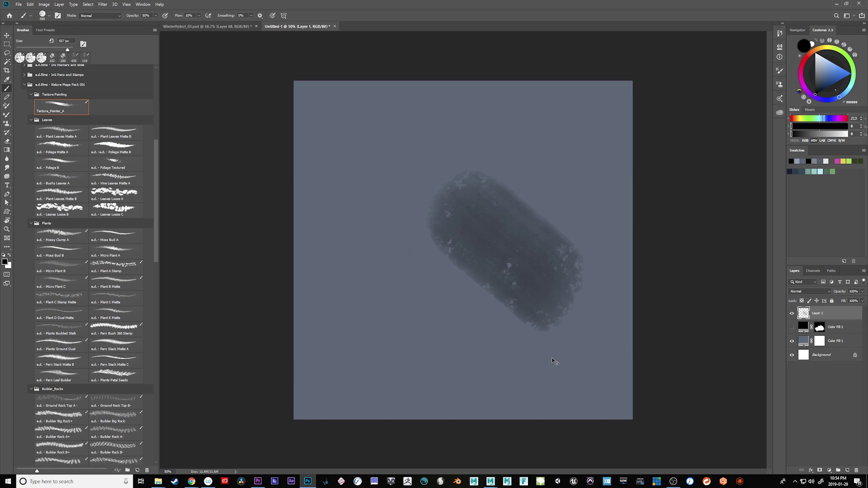
key(ctrl+z)
Lower the Texture_Painter_A brush's spacing, try it with strokes on the canvas, and undo them
click(779, 72)
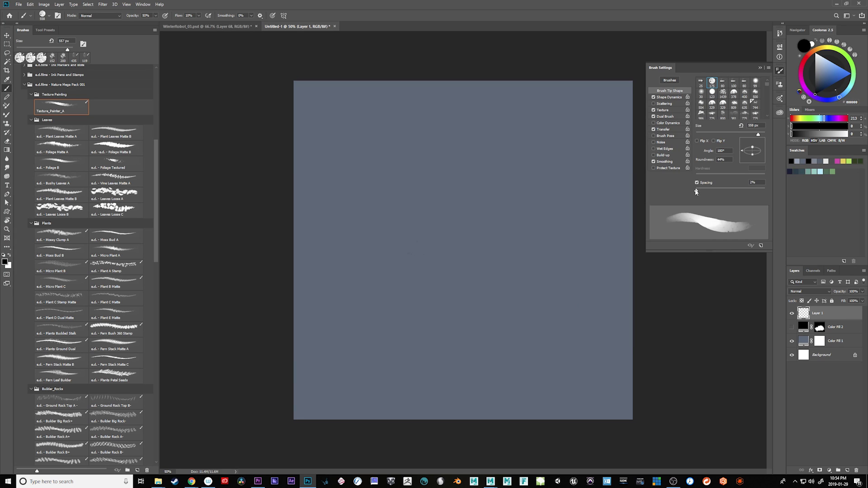
drag(409, 254, 448, 294)
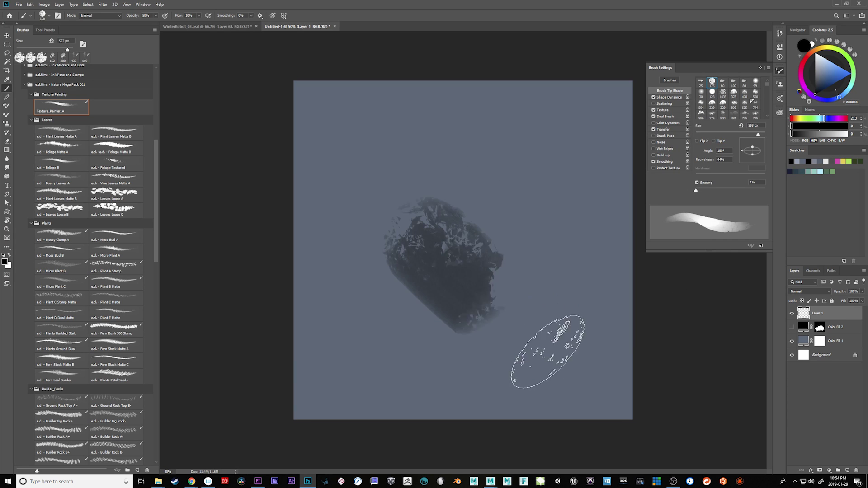
key(ctrl+z)
drag(430, 213, 544, 434)
key(ctrl+z)
Paint a dense black foliage silhouette on Layer 1 with the Plant Leaves Matte A and Foliage Matte A brushes
click(64, 133)
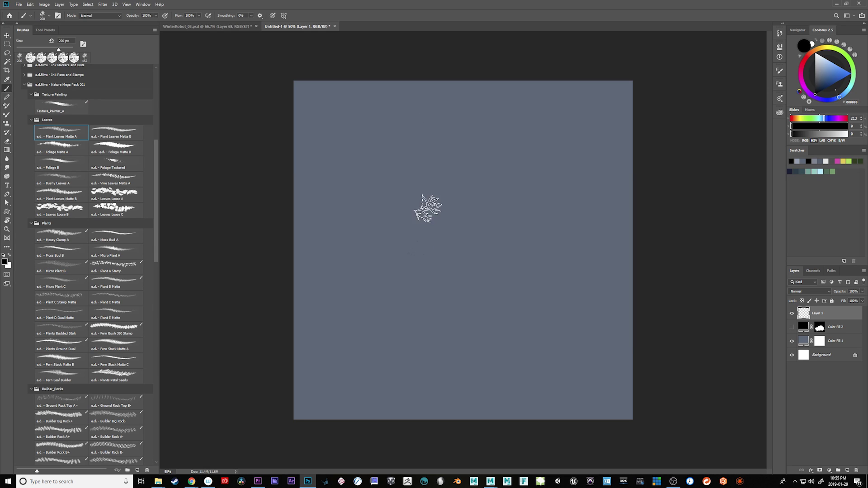
drag(447, 178, 439, 360)
key(ctrl+z)
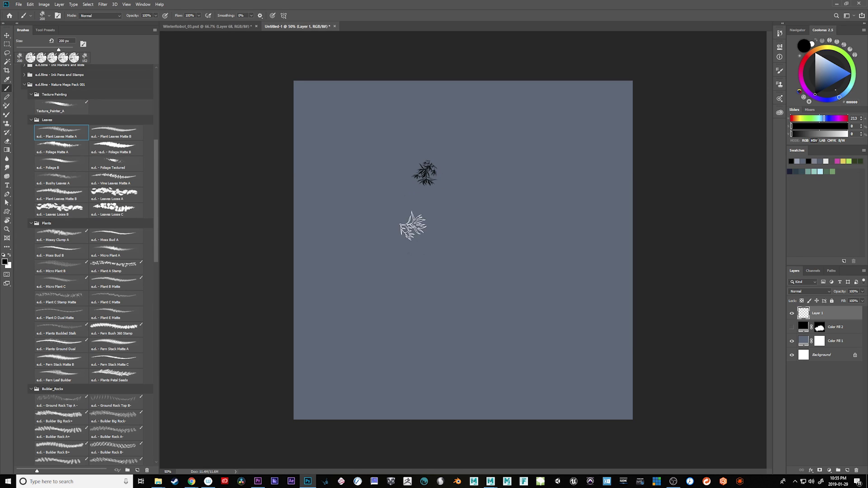
key(ctrl+z)
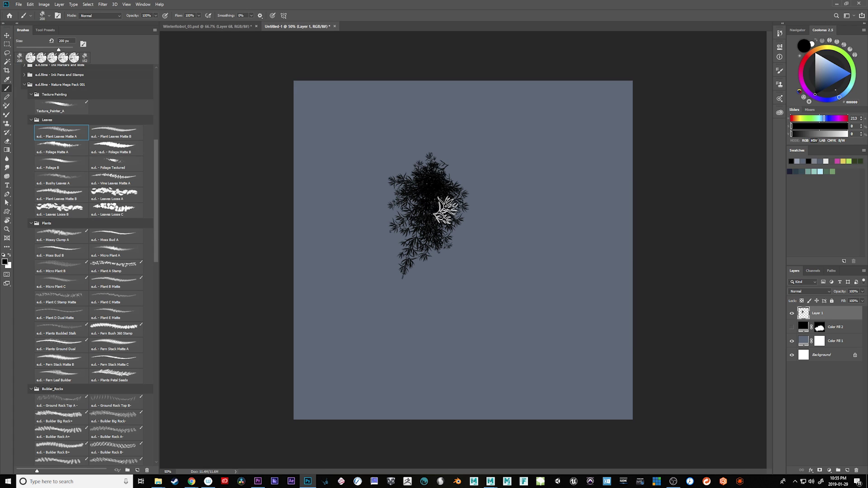
mouse_move(425, 195)
mouse_down()
mouse_move(493, 176)
mouse_move(497, 192)
mouse_move(522, 198)
mouse_move(471, 189)
mouse_move(514, 224)
mouse_move(514, 272)
mouse_move(464, 202)
mouse_up()
click(69, 145)
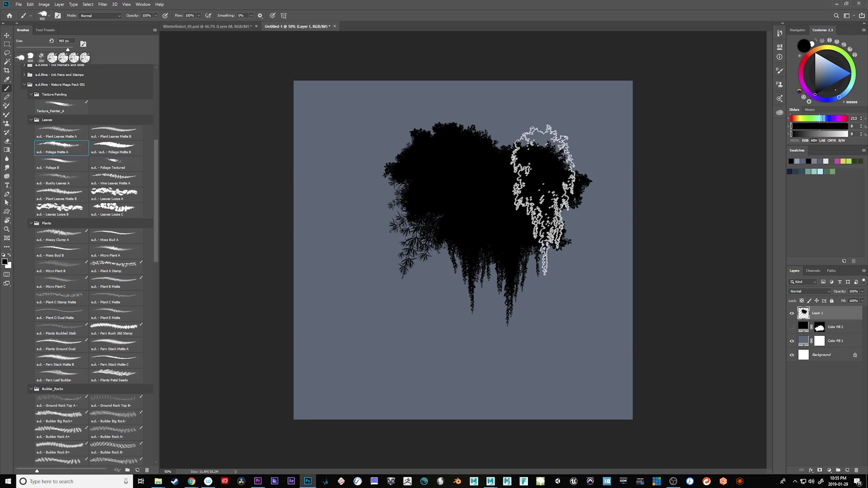
mouse_move(545, 196)
mouse_down()
mouse_move(555, 237)
mouse_move(504, 176)
mouse_move(499, 255)
mouse_up()
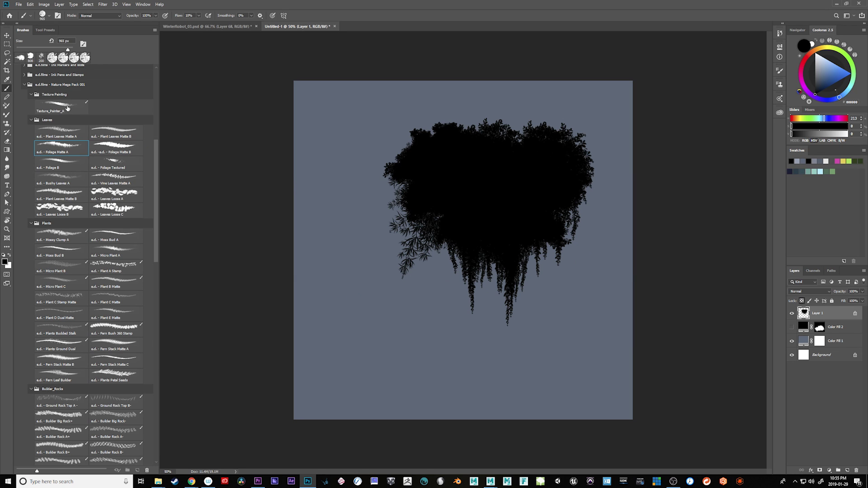
Shade the transparency-locked foliage using Texture_Painter_A at 50% opacity, with blue-grey highlights along its upper part and tones sampled from the artwork
click(68, 108)
click(817, 76)
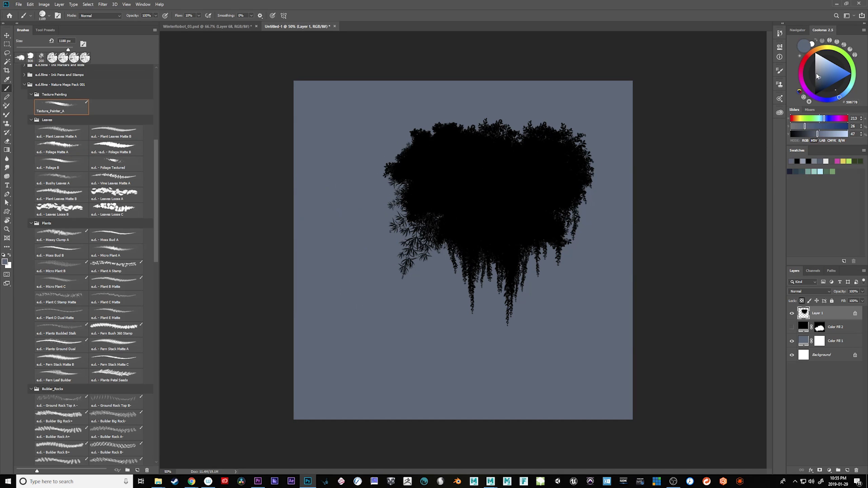
click(821, 68)
mouse_move(492, 125)
mouse_down()
mouse_move(404, 141)
mouse_move(371, 186)
mouse_move(405, 172)
mouse_move(480, 213)
mouse_move(478, 160)
mouse_move(499, 228)
mouse_move(493, 204)
mouse_move(457, 180)
mouse_move(519, 281)
mouse_move(524, 238)
mouse_move(572, 174)
mouse_move(494, 110)
mouse_move(471, 277)
mouse_move(491, 326)
mouse_move(536, 260)
mouse_move(499, 241)
mouse_move(563, 285)
mouse_move(482, 312)
mouse_move(464, 274)
mouse_move(562, 181)
mouse_move(545, 204)
mouse_move(560, 239)
mouse_move(406, 289)
mouse_move(550, 267)
mouse_move(540, 227)
mouse_move(505, 198)
mouse_move(521, 234)
mouse_move(476, 229)
mouse_move(472, 306)
mouse_move(546, 213)
mouse_move(562, 214)
mouse_move(563, 200)
mouse_move(478, 290)
mouse_move(499, 236)
mouse_move(429, 255)
mouse_up()
key(5)
alt+click(560, 196)
key([)
alt+click(468, 145)
drag(566, 111, 583, 149)
mouse_move(593, 163)
mouse_down()
mouse_move(580, 164)
mouse_move(583, 233)
mouse_move(496, 299)
mouse_move(449, 252)
mouse_move(394, 300)
mouse_move(372, 228)
mouse_move(376, 182)
mouse_move(479, 364)
mouse_up()
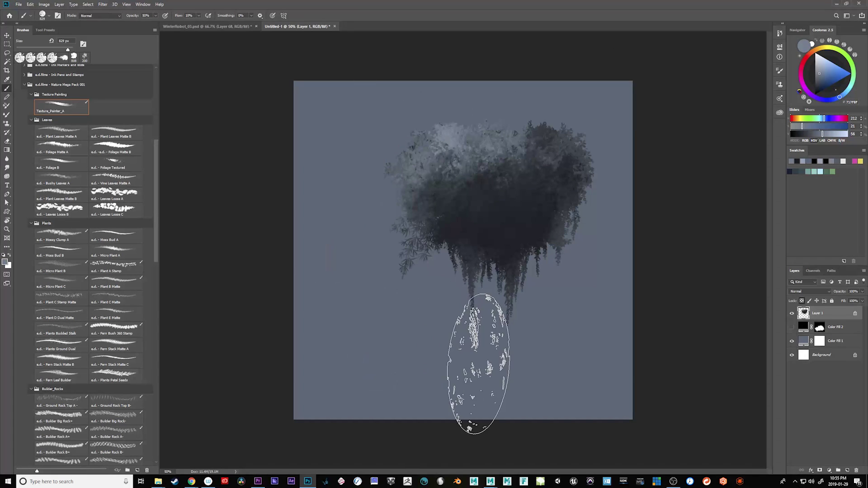
Move and rotate the foliage-shaped selection, invert it, and paint with a sampled dark tone to carve out a new clump of leaves
click(88, 4)
click(119, 129)
drag(536, 172, 489, 188)
mouse_move(548, 357)
mouse_down()
mouse_move(587, 292)
mouse_move(574, 316)
mouse_up()
key(Return)
key(ctrl+shift+i)
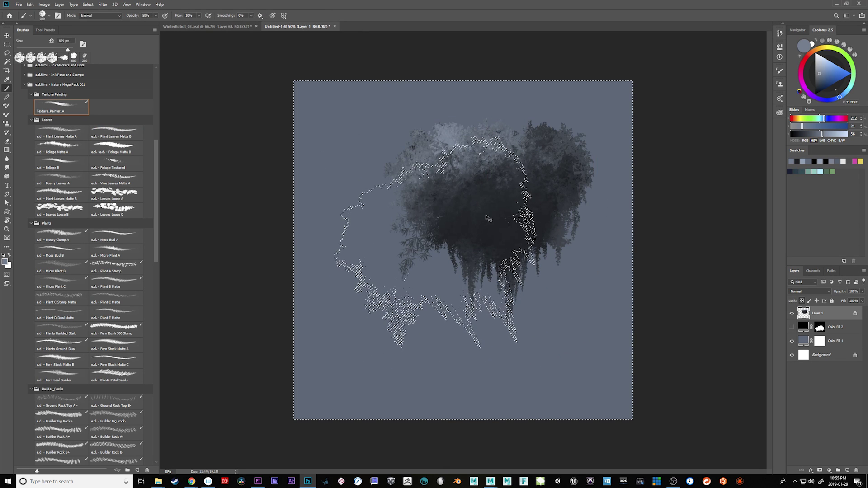
alt+click(543, 217)
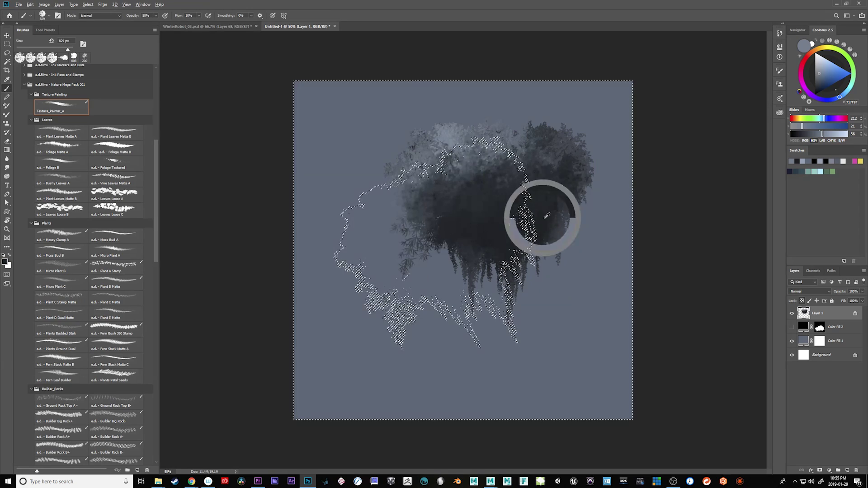
mouse_move(447, 172)
mouse_down()
mouse_move(430, 175)
mouse_move(426, 163)
mouse_move(441, 193)
mouse_move(481, 191)
mouse_move(472, 179)
mouse_move(501, 190)
mouse_move(419, 203)
mouse_up()
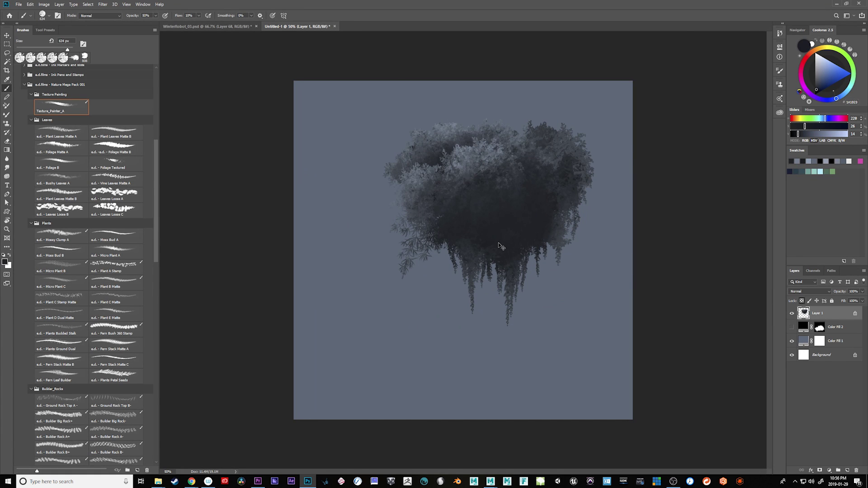
Duplicate Layer 1 and reposition the semi-transparent copy toward the lower left of the original foliage
key(ctrl+plus)
drag(550, 219, 478, 323)
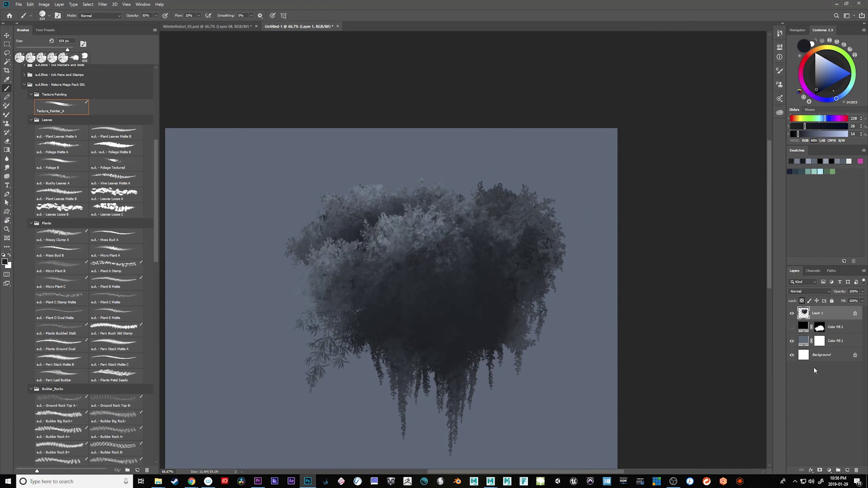
drag(479, 323, 527, 275)
key(ctrl+z)
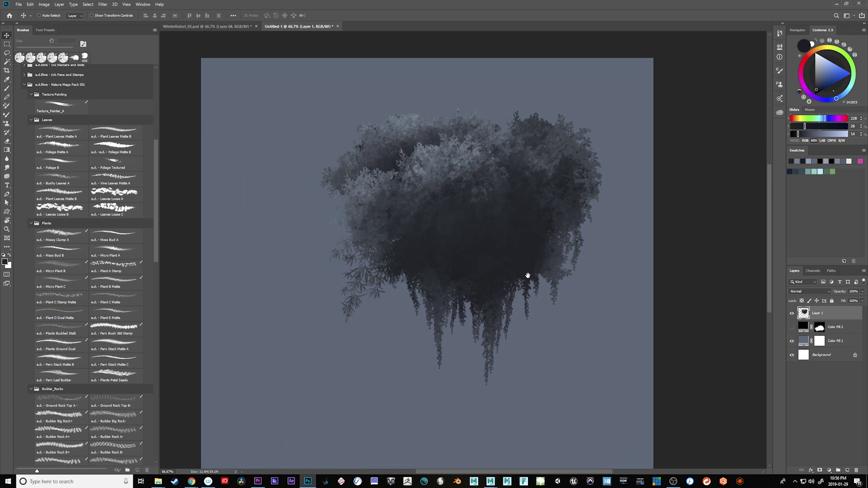
key(ctrl+j)
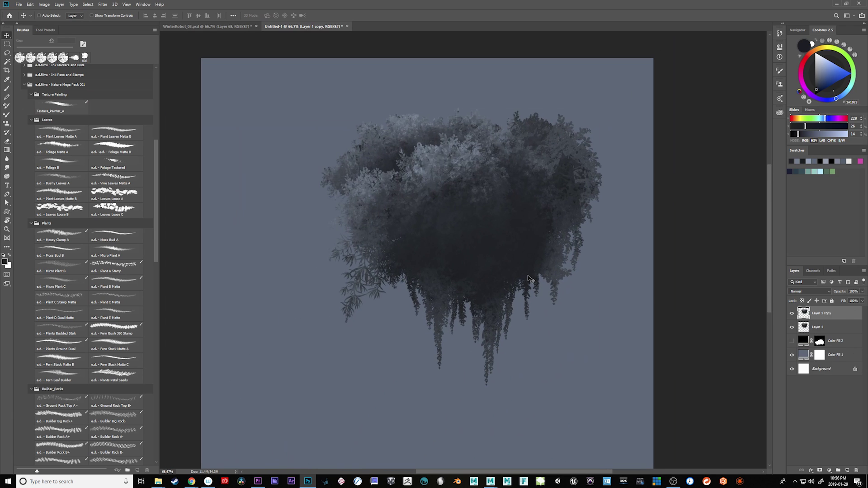
drag(486, 244, 467, 288)
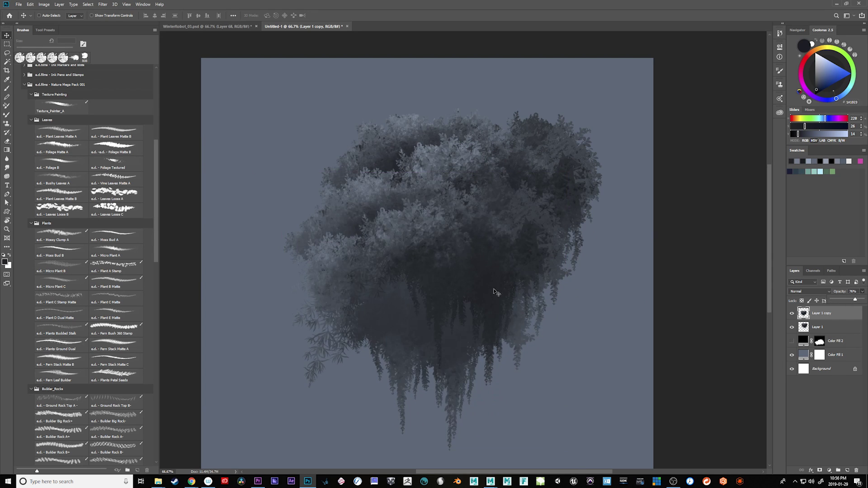
drag(493, 289, 390, 226)
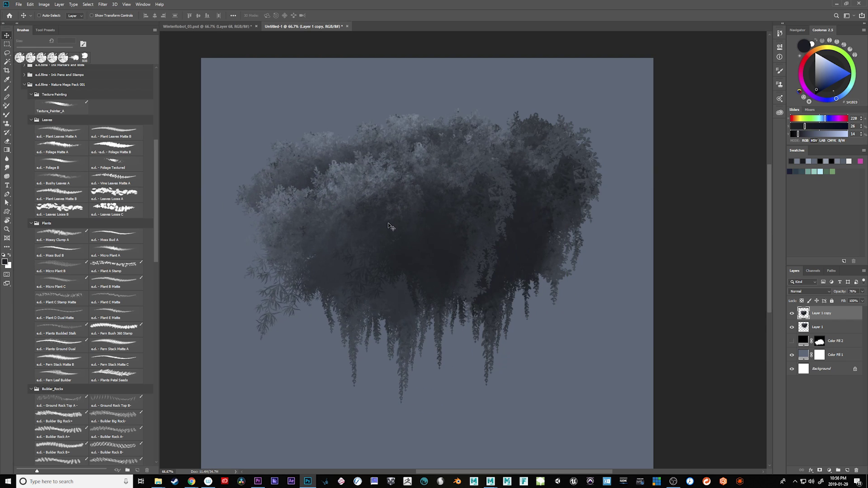
drag(347, 177, 386, 190)
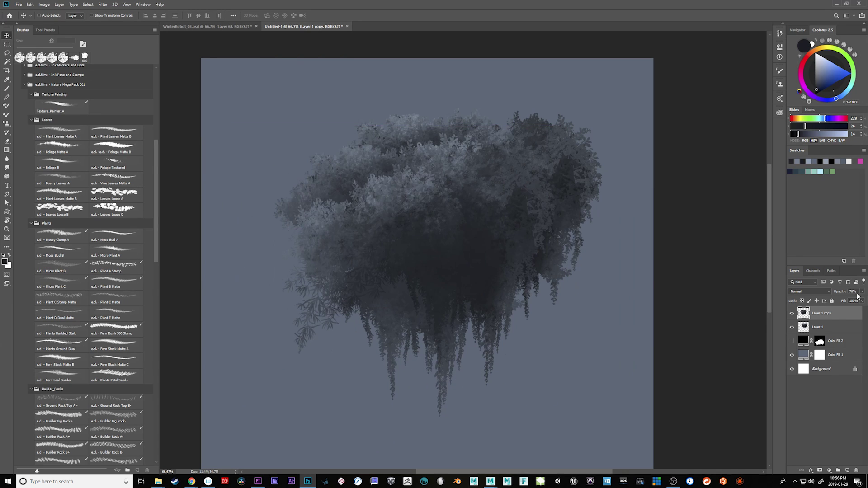
Set the duplicate layer's opacity to 100% and shift it around over the original foliage to form overlapping clumps
drag(855, 301, 864, 302)
drag(406, 213, 436, 272)
drag(519, 295, 492, 251)
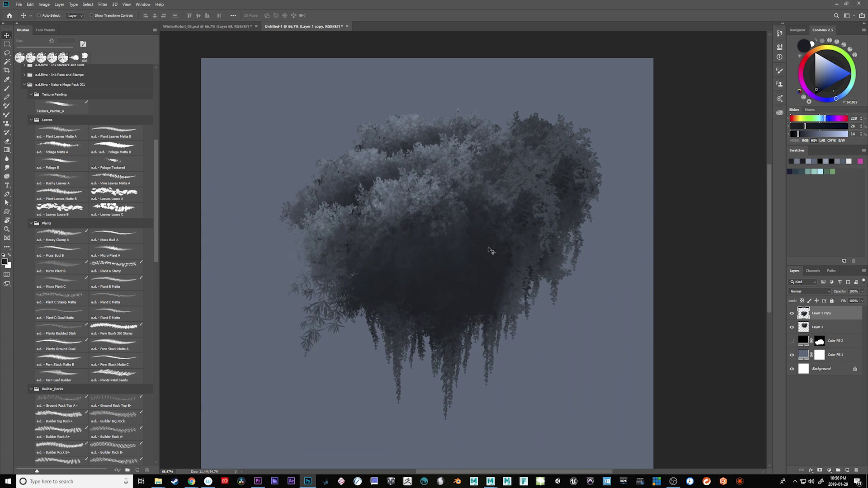
mouse_move(389, 257)
mouse_down()
mouse_move(442, 226)
mouse_move(467, 250)
mouse_move(393, 259)
mouse_up()
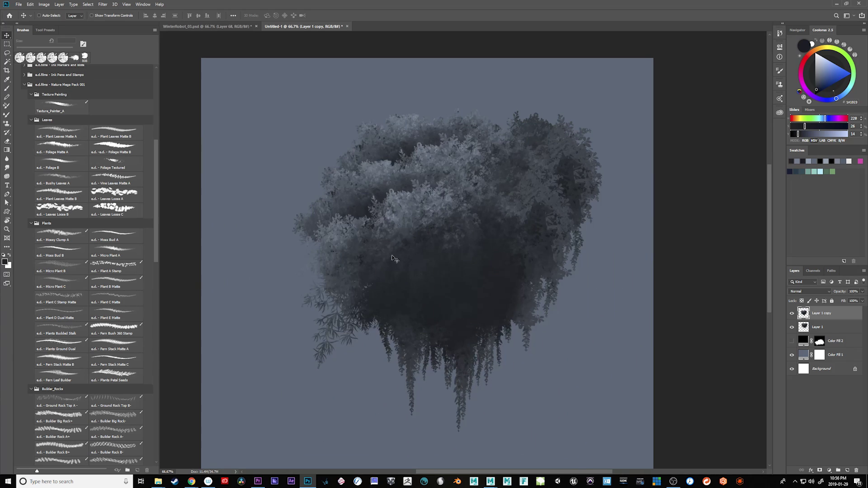
drag(462, 215, 420, 173)
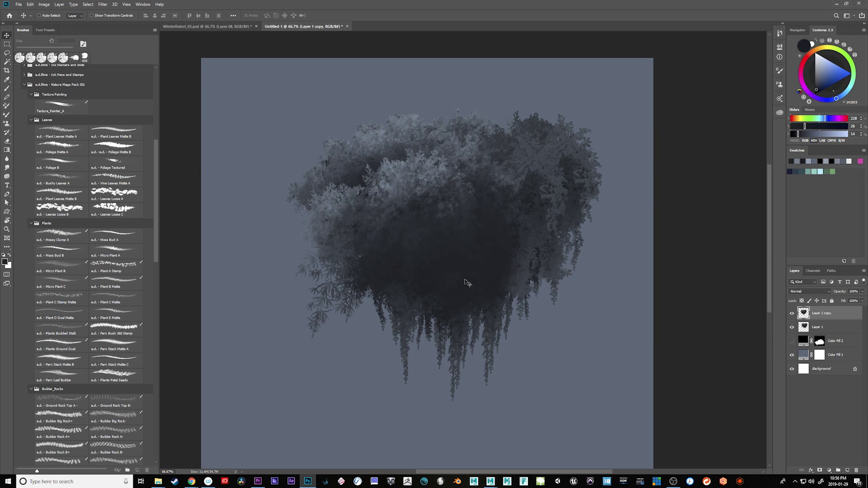
Hide Layer 1 copy, make Layer 1 active, and try a brush stroke on the foliage's left side, undoing it
click(837, 315)
click(792, 314)
click(823, 327)
key(b)
mouse_move(363, 226)
mouse_down()
mouse_move(346, 266)
mouse_move(374, 274)
mouse_up()
key(ctrl+z)
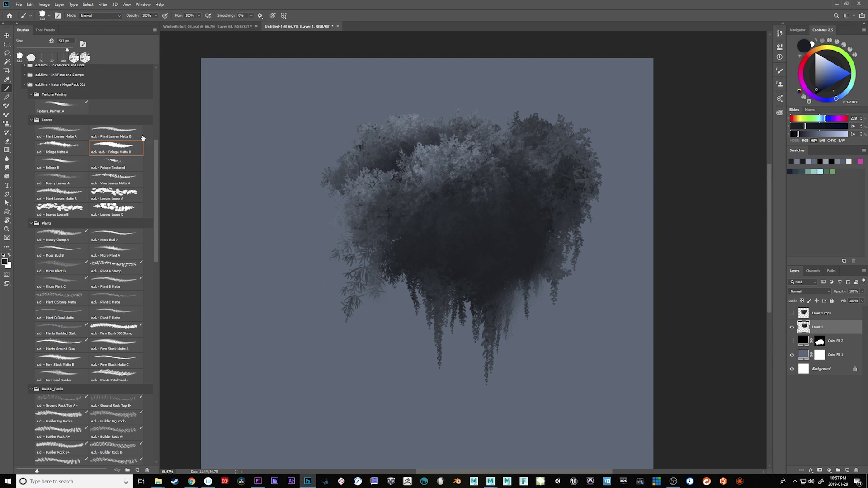
Paint dark leafy branches on the foliage's left side with the Plant Leaves Matte B brush, undoing unwanted strokes
click(124, 137)
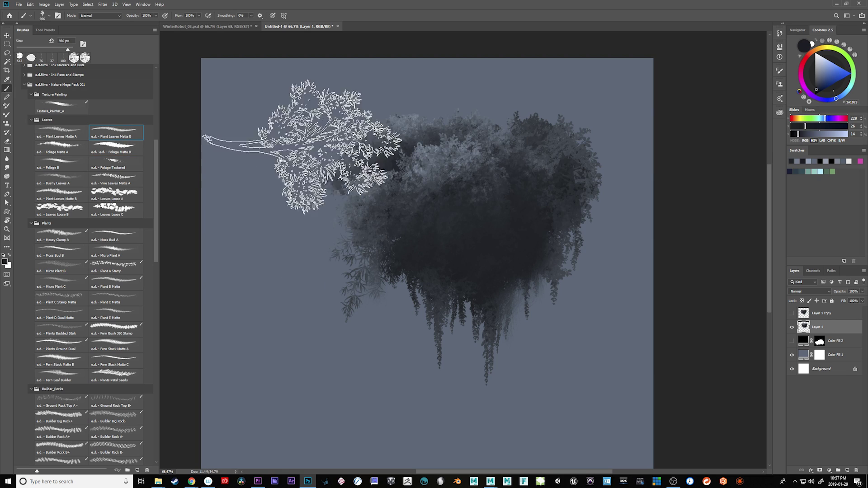
click(348, 184)
key(ctrl+z)
drag(357, 231, 299, 161)
key(ctrl+z)
key(ctrl+z)
mouse_move(378, 231)
mouse_down()
mouse_move(352, 202)
mouse_move(406, 253)
mouse_move(316, 181)
mouse_move(409, 231)
mouse_move(305, 228)
mouse_move(367, 233)
mouse_move(305, 280)
mouse_up()
key(ctrl+z)
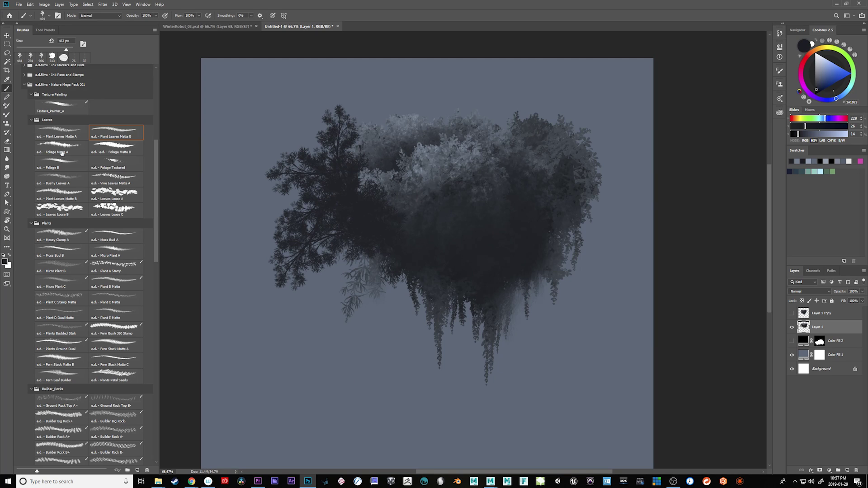
Paint dark rounded foliage clumps across the lower part and right side of the mass with the Foliage B brush
click(59, 164)
click(344, 332)
key(ctrl+z)
click(369, 333)
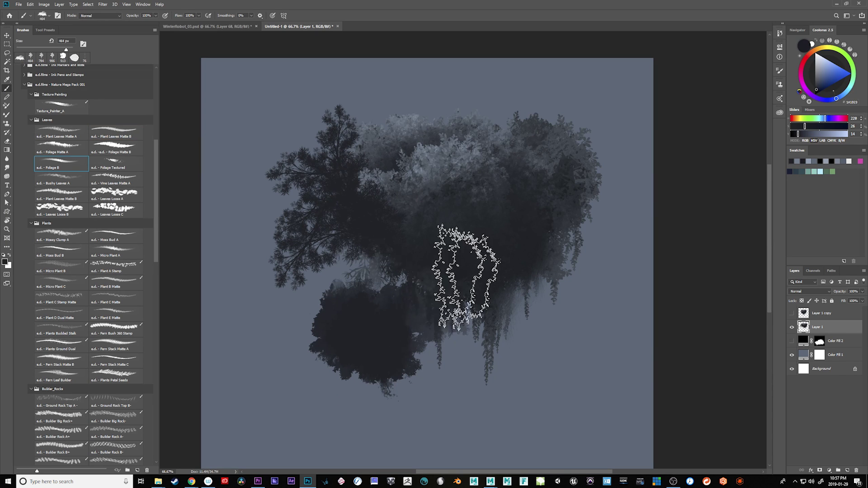
mouse_move(466, 278)
mouse_down()
mouse_move(456, 306)
mouse_move(533, 287)
mouse_move(500, 280)
mouse_move(567, 332)
mouse_move(523, 345)
mouse_move(560, 239)
mouse_move(462, 286)
mouse_move(488, 277)
mouse_move(430, 250)
mouse_move(424, 312)
mouse_move(446, 285)
mouse_up()
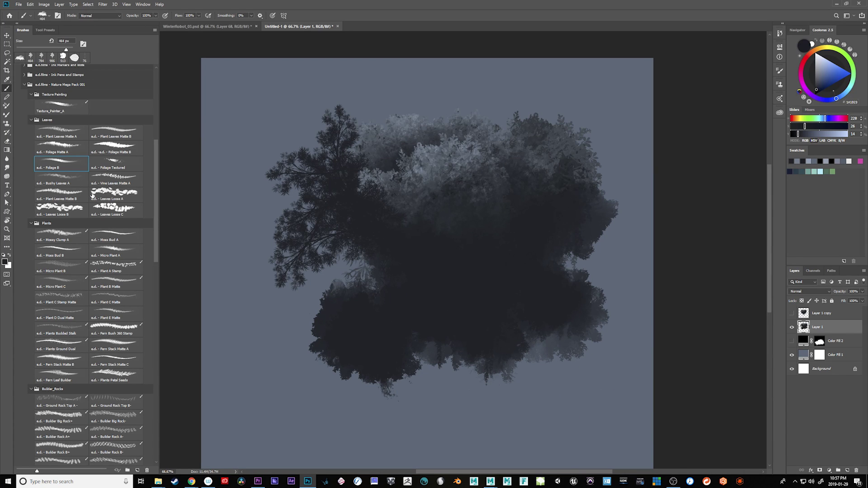
Show Layer 1 copy, place it beneath Layer 1, and shift the foliage upward to try a different overlap
key(v)
mouse_move(540, 382)
mouse_down()
mouse_move(529, 337)
mouse_move(494, 363)
mouse_up()
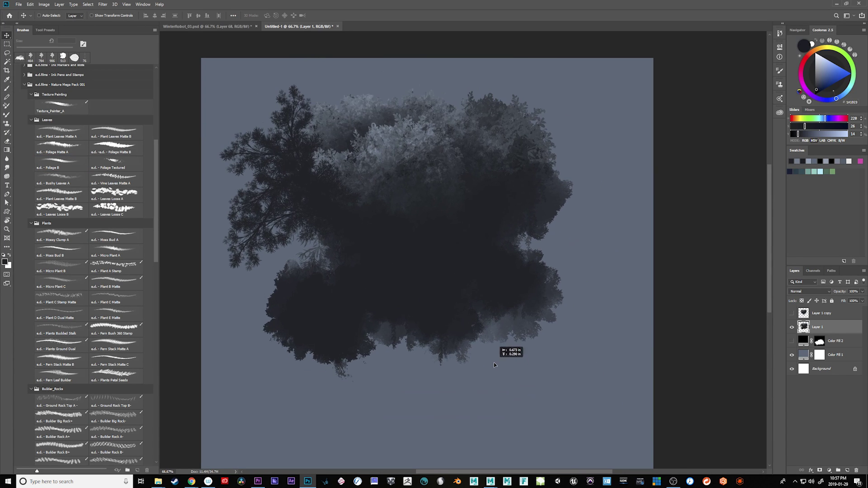
key(ctrl+z)
click(791, 313)
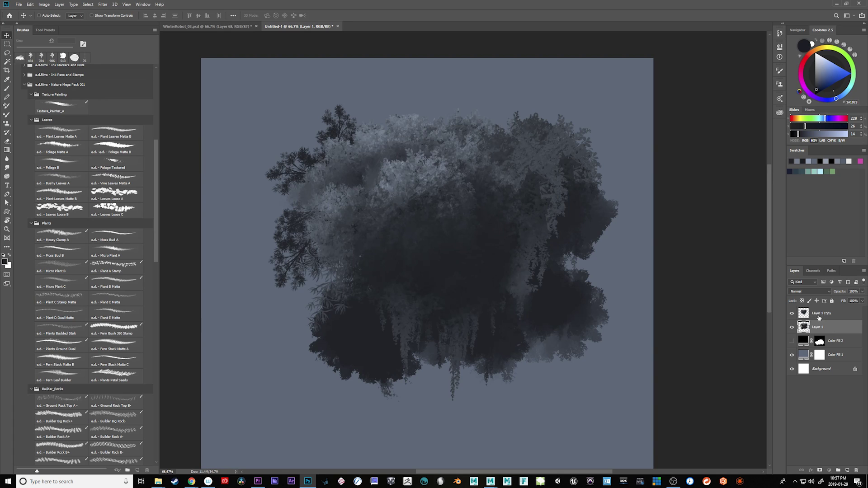
drag(816, 340, 818, 337)
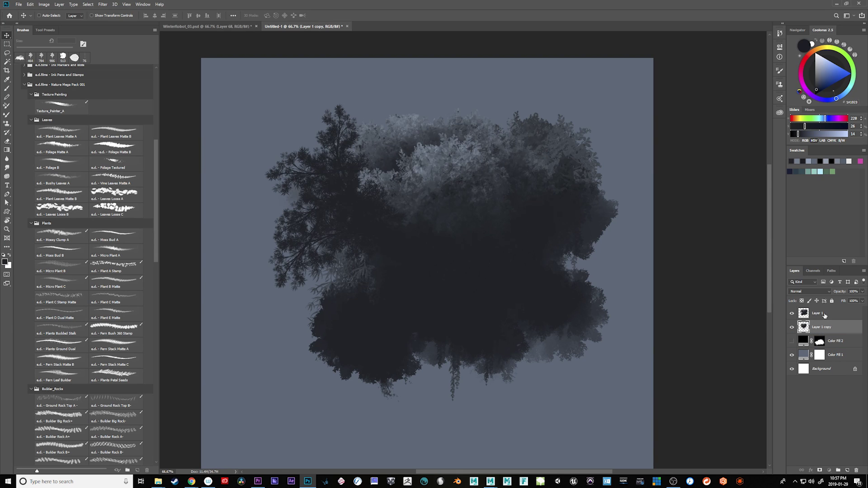
mouse_move(553, 315)
mouse_down()
mouse_move(506, 220)
mouse_move(568, 225)
mouse_move(547, 233)
mouse_move(621, 235)
mouse_move(576, 231)
mouse_up()
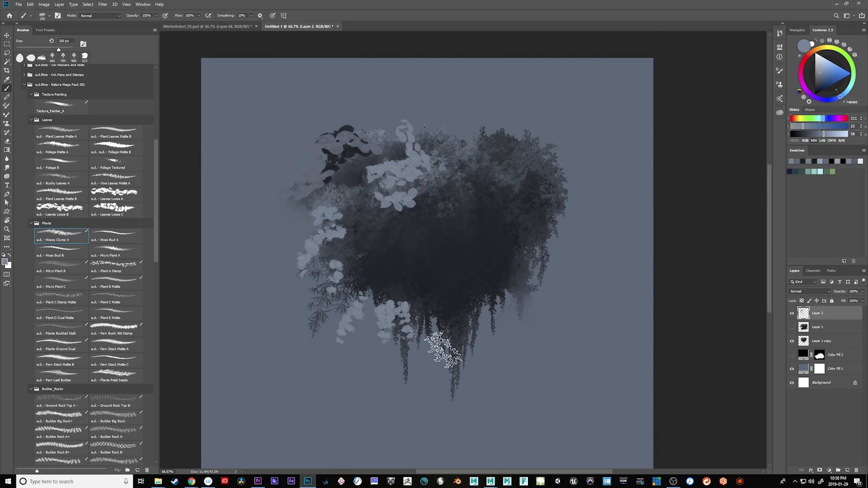
Clear all the light test strokes from Layer 2 and hide Layer 1 copy
key(ctrl+a)
key(ctrl+x)
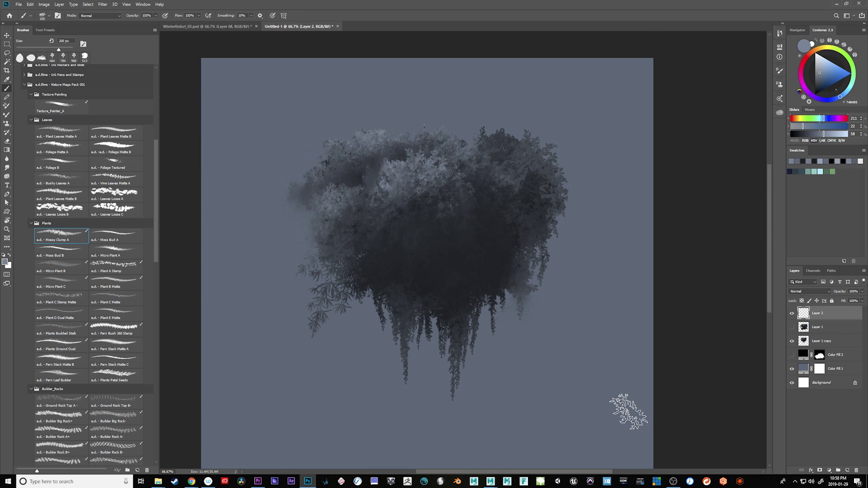
click(791, 340)
mouse_move(430, 295)
mouse_down()
mouse_move(470, 261)
mouse_move(412, 261)
mouse_move(417, 235)
mouse_move(409, 235)
mouse_up()
key(ctrl+z)
key(ctrl+z)
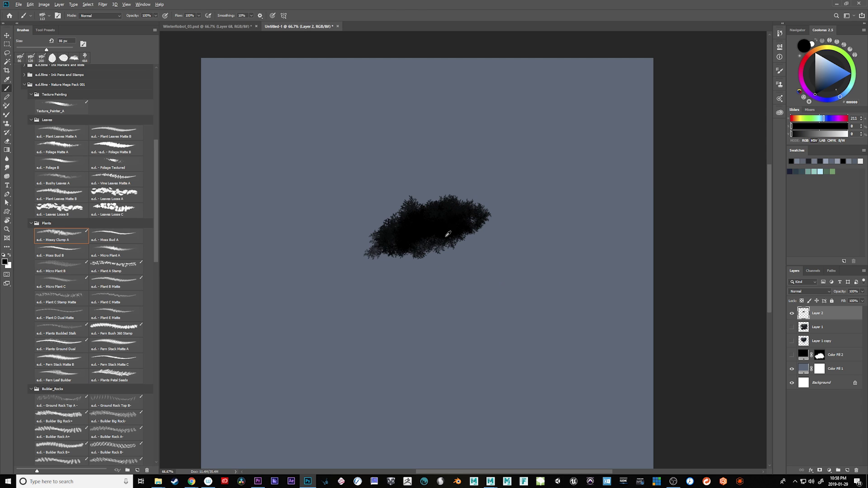
Build up a wide black foliage mass on Layer 2 with the Mossy Clump A brush at varying sizes
mouse_move(446, 238)
mouse_down()
mouse_move(369, 252)
mouse_move(355, 299)
mouse_move(351, 286)
mouse_move(402, 263)
mouse_move(446, 224)
mouse_move(465, 226)
mouse_move(465, 274)
mouse_move(486, 274)
mouse_move(457, 267)
mouse_move(342, 325)
mouse_up()
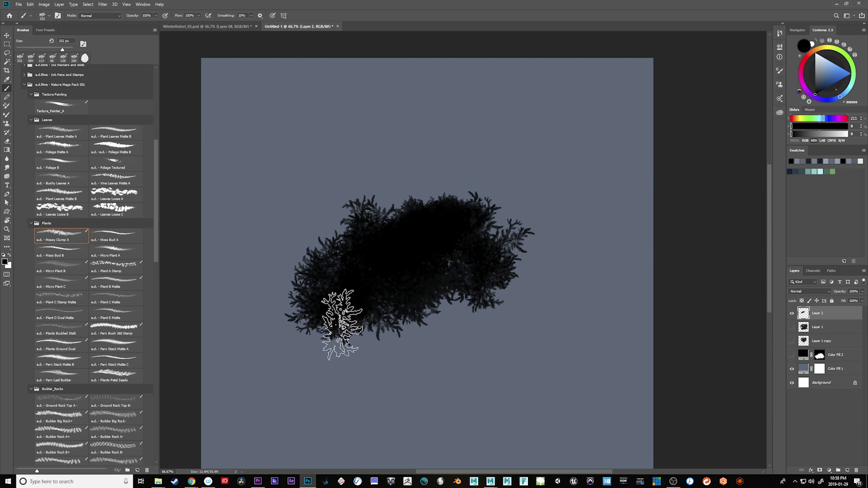
key(bracketleft)
key(bracketleft)
mouse_move(381, 291)
mouse_down()
mouse_move(304, 317)
mouse_move(343, 339)
mouse_move(450, 283)
mouse_move(501, 226)
mouse_move(532, 239)
mouse_move(540, 279)
mouse_move(491, 334)
mouse_move(446, 324)
mouse_up()
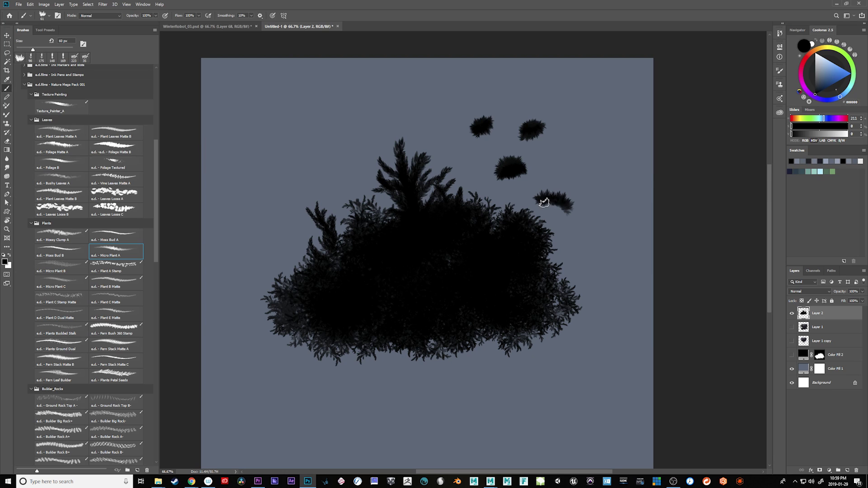
Paint fuzzy black tufts along the mass's upper right edge with the Micro Plant A brush, undoing an unwanted mark
drag(500, 219, 552, 220)
mouse_move(489, 248)
mouse_down()
mouse_move(512, 235)
mouse_move(517, 216)
mouse_move(479, 207)
mouse_up()
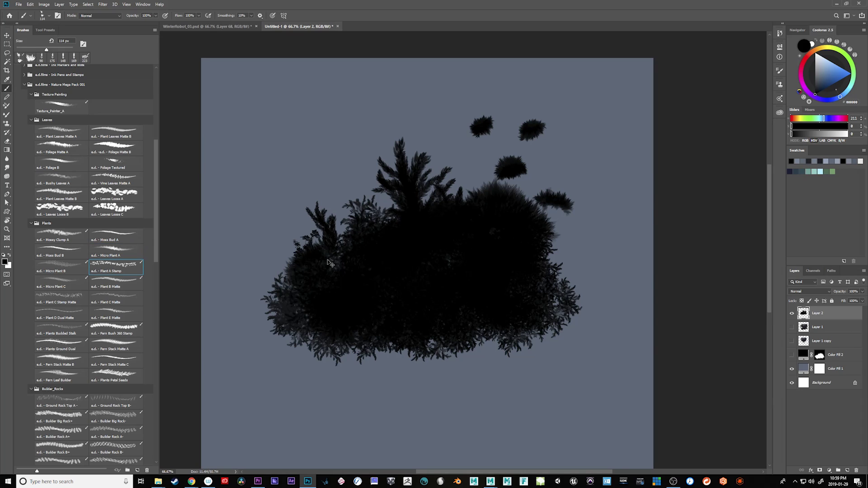
key(ctrl+z)
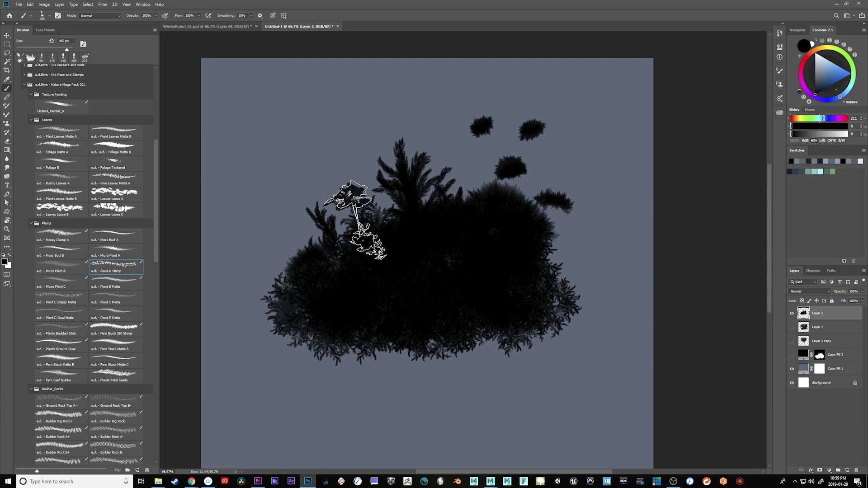
Stamp individual leafy plants along the upper and lower edges of the mass with the Plant A Stamp brush
click(367, 213)
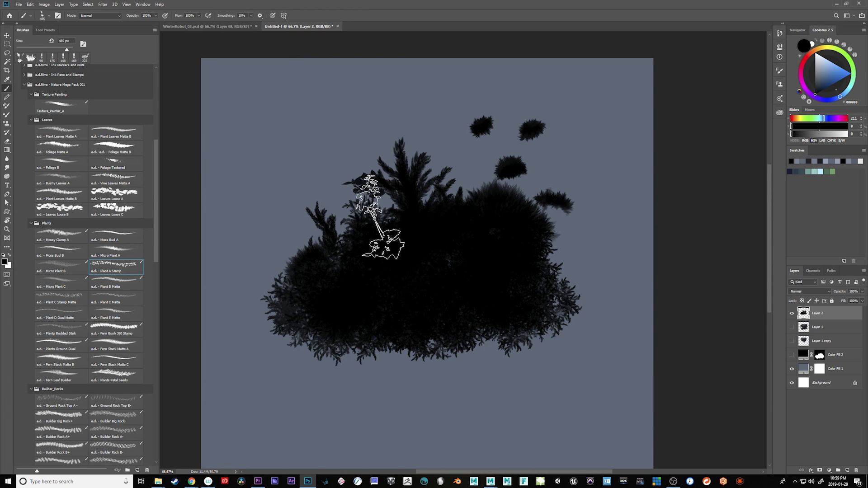
click(486, 212)
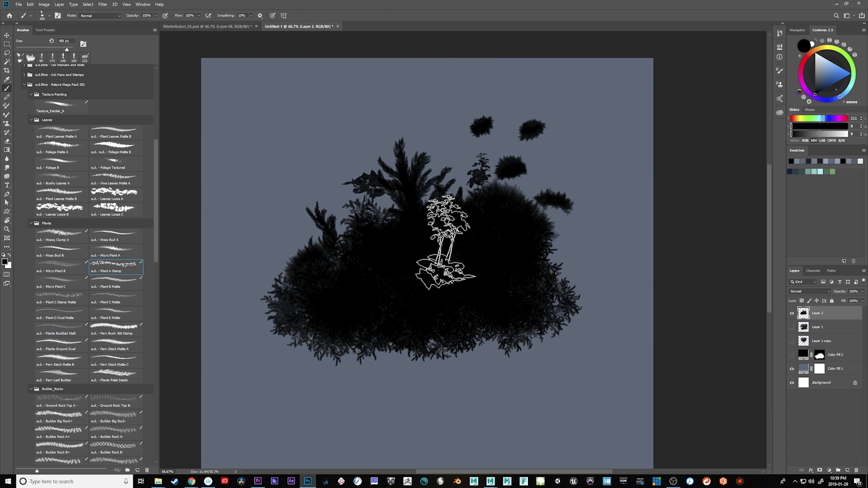
click(514, 223)
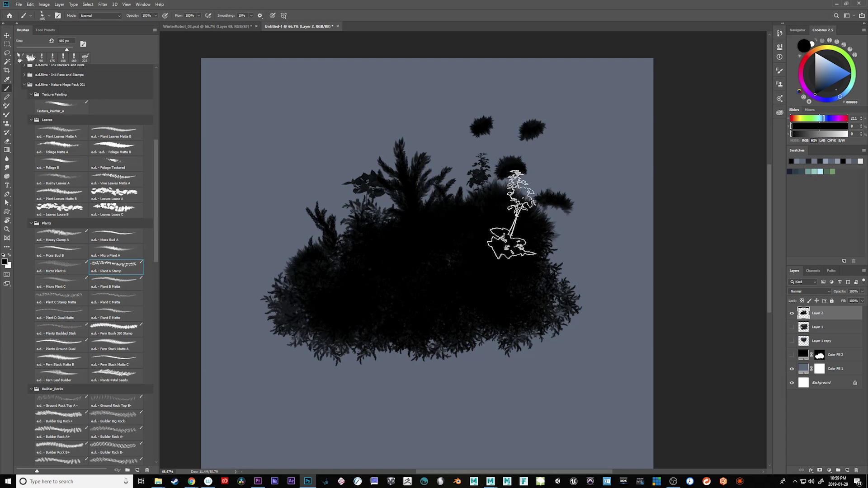
click(377, 339)
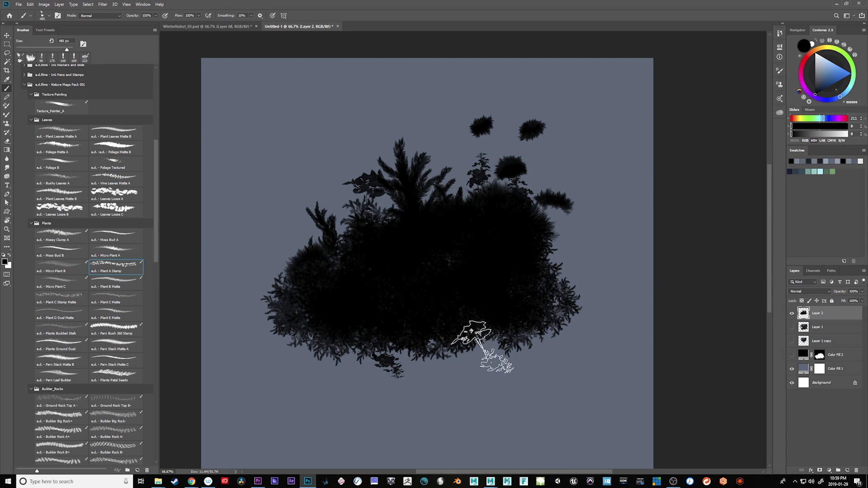
click(434, 336)
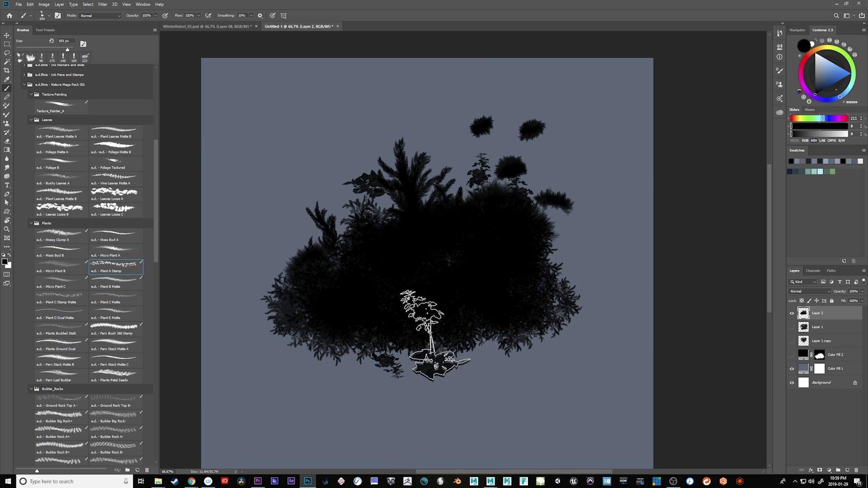
Add fine curling sprigs to the mass's left edge with the Micro Plant C brush, undoing an unwanted stroke
click(64, 286)
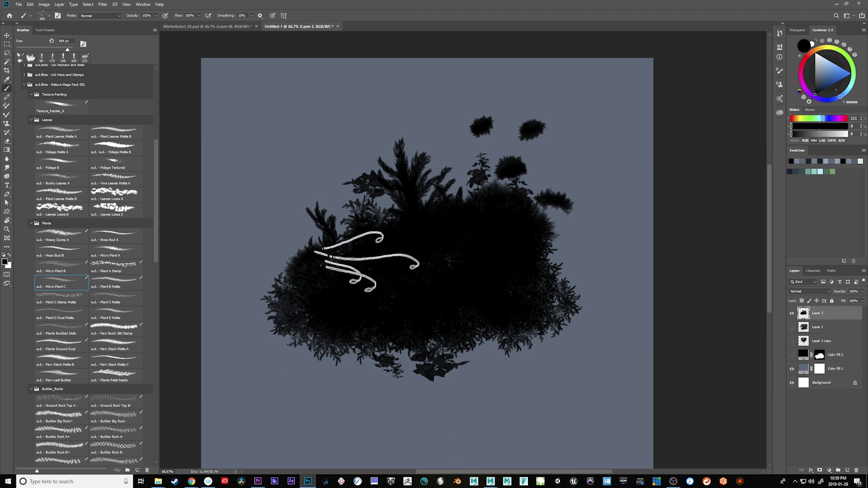
mouse_move(351, 240)
mouse_down()
mouse_move(316, 246)
mouse_move(324, 269)
mouse_move(297, 262)
mouse_move(335, 207)
mouse_move(294, 223)
mouse_move(307, 250)
mouse_up()
key(ctrl+z)
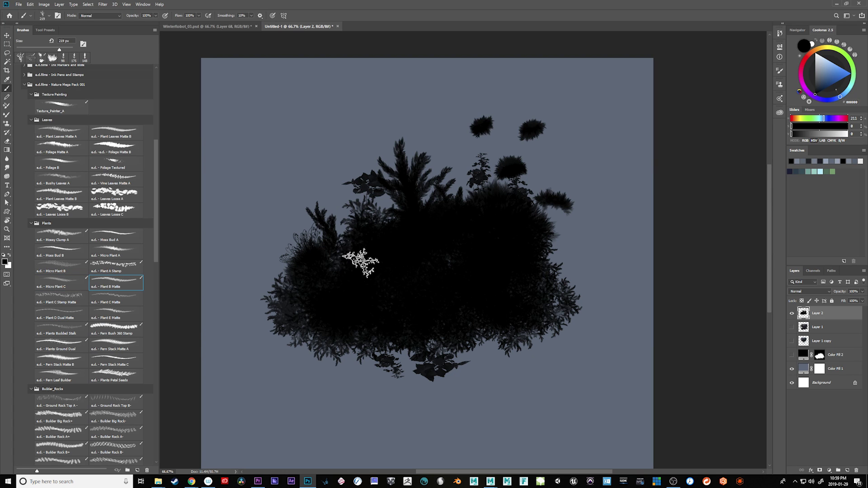
Resize the Plant B Matte brush and paint branching twigs at the mass's upper left and right side
alt+right_click(358, 223)
mouse_move(347, 201)
mouse_down()
mouse_move(375, 237)
mouse_move(346, 220)
mouse_move(334, 237)
mouse_move(335, 211)
mouse_move(360, 186)
mouse_up()
mouse_move(550, 239)
mouse_down()
mouse_move(579, 223)
mouse_move(583, 283)
mouse_move(552, 287)
mouse_up()
Switch to the Plant E Matte brush, reduce its size, and paint leafy fronds on the mass's upper right and lower right edges
click(118, 298)
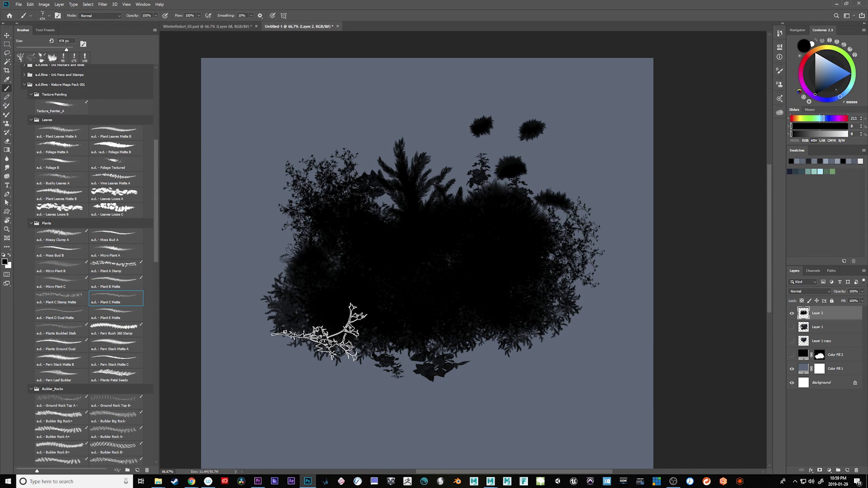
click(116, 313)
click(467, 153)
key(ctrl+z)
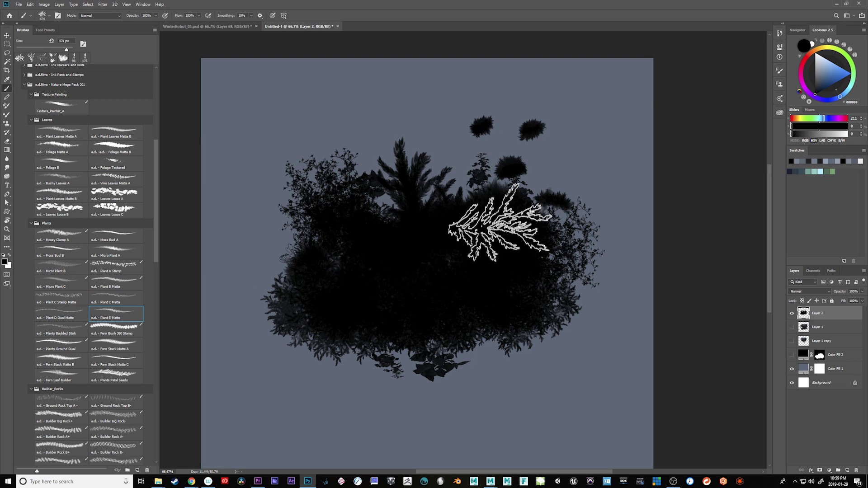
key(bracketleft)
key(bracketleft)
key(bracketleft)
key(bracketleft)
key(bracketleft)
click(555, 176)
mouse_move(525, 221)
mouse_down()
mouse_move(553, 184)
mouse_move(608, 180)
mouse_up()
mouse_move(501, 324)
mouse_down()
mouse_move(510, 349)
mouse_move(531, 348)
mouse_move(544, 369)
mouse_move(517, 388)
mouse_up()
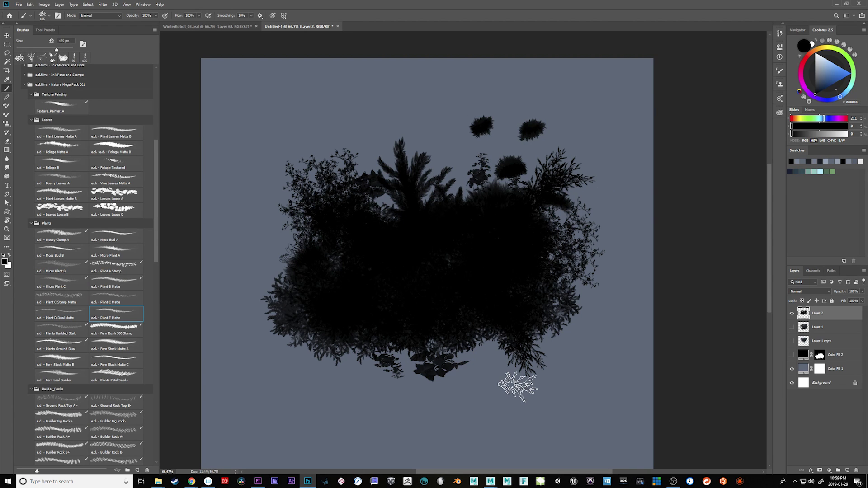
Paint budding stalks along the mass's upper edge with the Plants Budded Stalk brush, undoing the oversized stroke and repainting smaller
drag(426, 203, 454, 205)
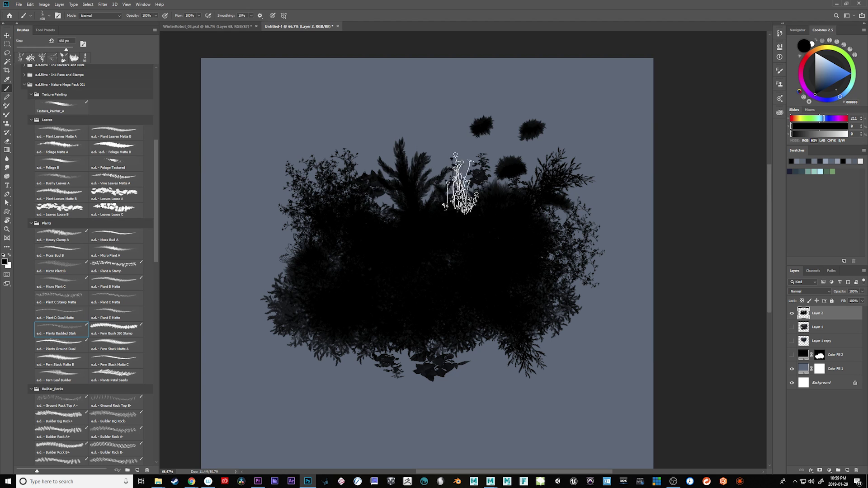
drag(468, 259, 457, 179)
mouse_move(472, 228)
mouse_down()
mouse_move(460, 175)
mouse_move(488, 229)
mouse_move(475, 184)
mouse_move(489, 184)
mouse_move(490, 173)
mouse_move(436, 202)
mouse_move(433, 224)
mouse_move(438, 167)
mouse_move(458, 179)
mouse_up()
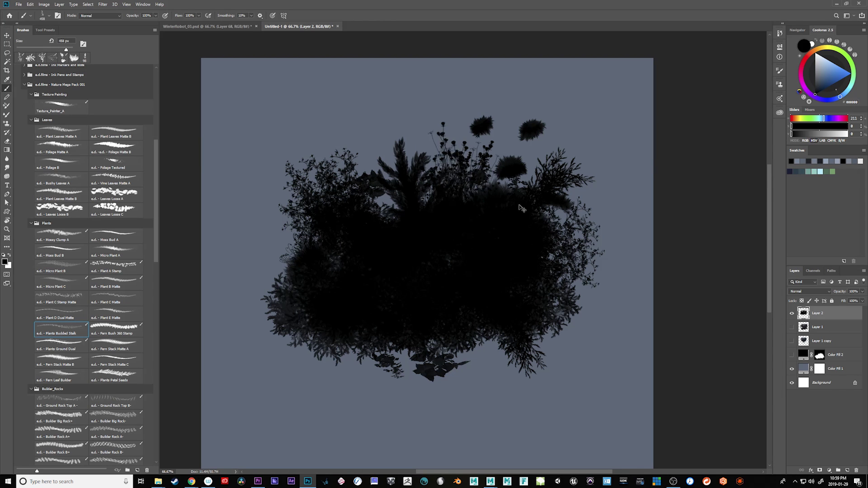
key(ctrl+z)
drag(520, 203, 499, 194)
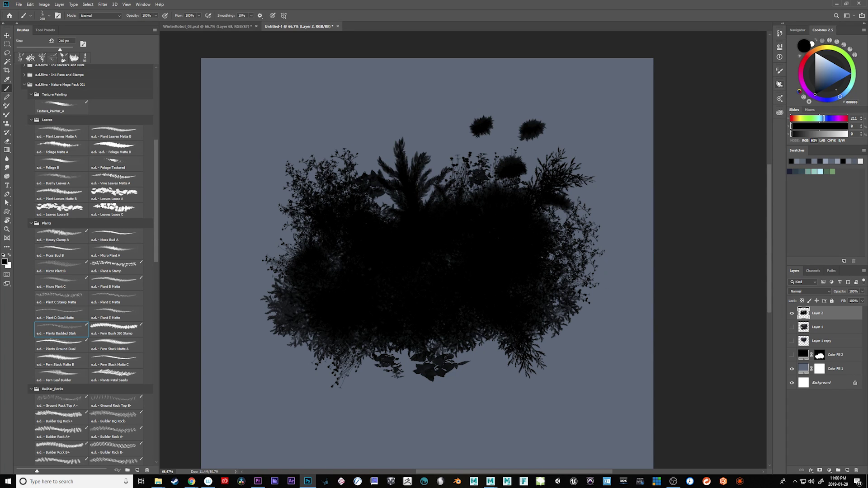
Examine the Shape Dynamics settings of the Plants Budded Stalk brush
click(780, 70)
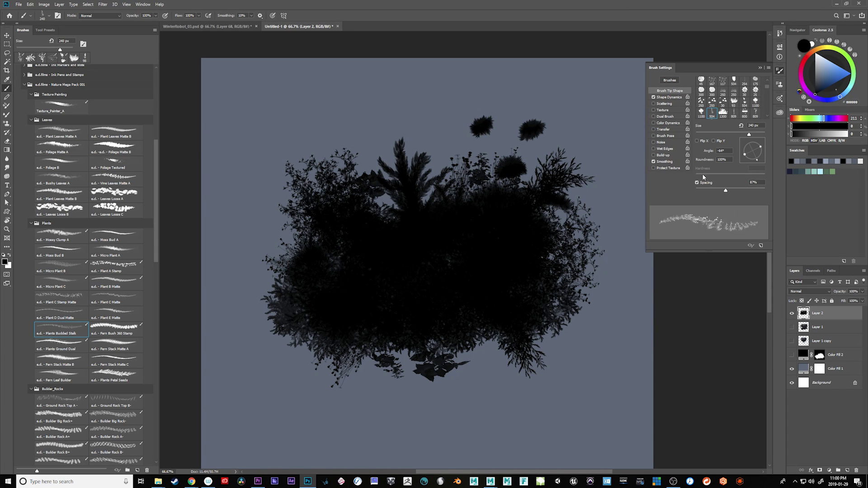
click(669, 98)
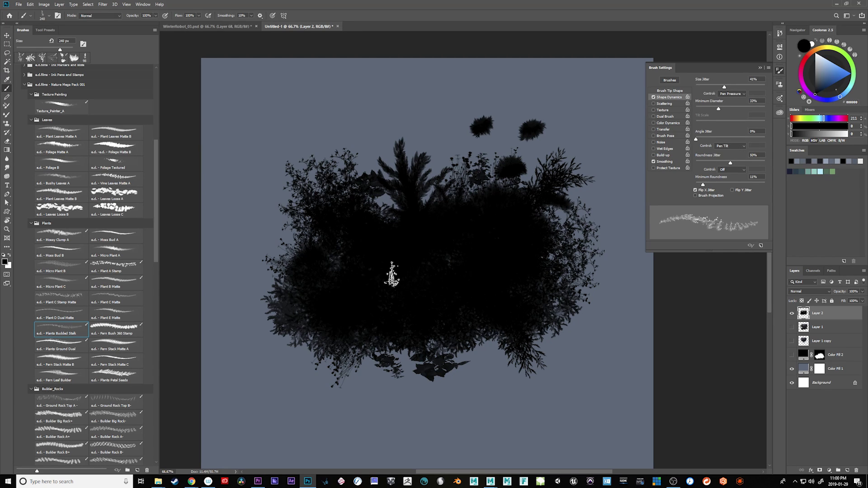
Paint fern clumps over the foliage mass with the Fern Bush 360 Stamp brush and close the brush settings
click(116, 333)
drag(328, 268, 372, 269)
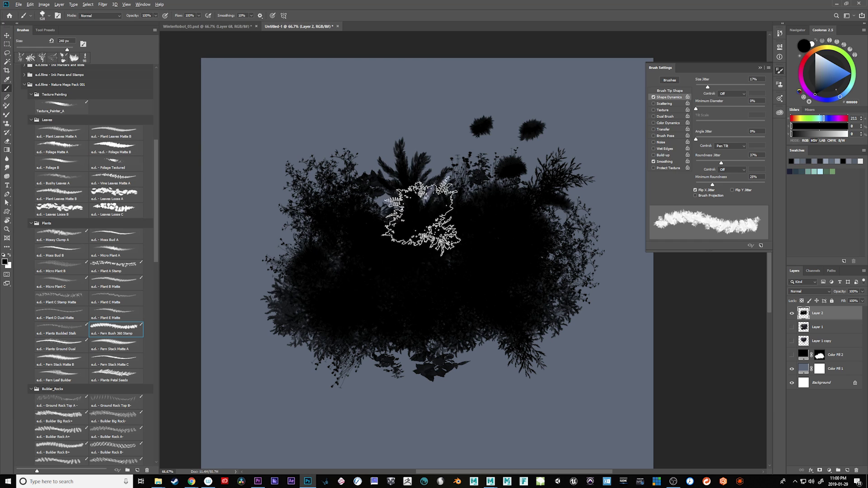
click(760, 67)
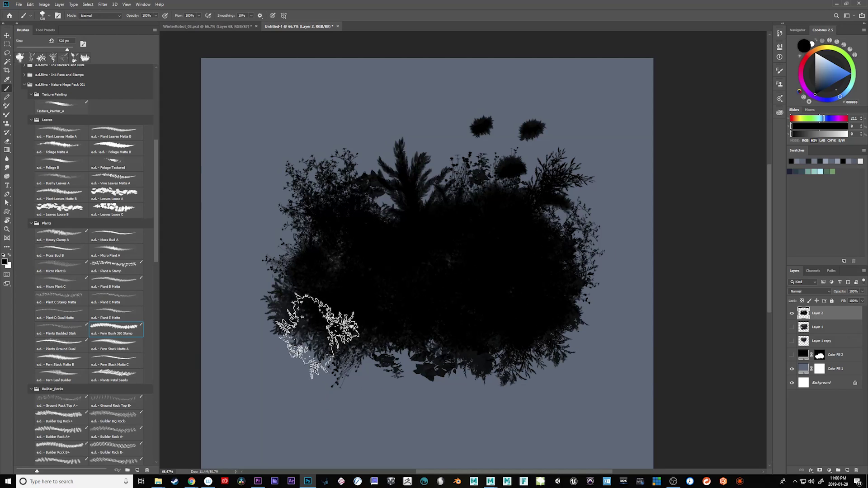
Choose the Plants Ground Dual brush, hide Layer 2, and add a new empty layer
drag(474, 290, 485, 271)
key(.)
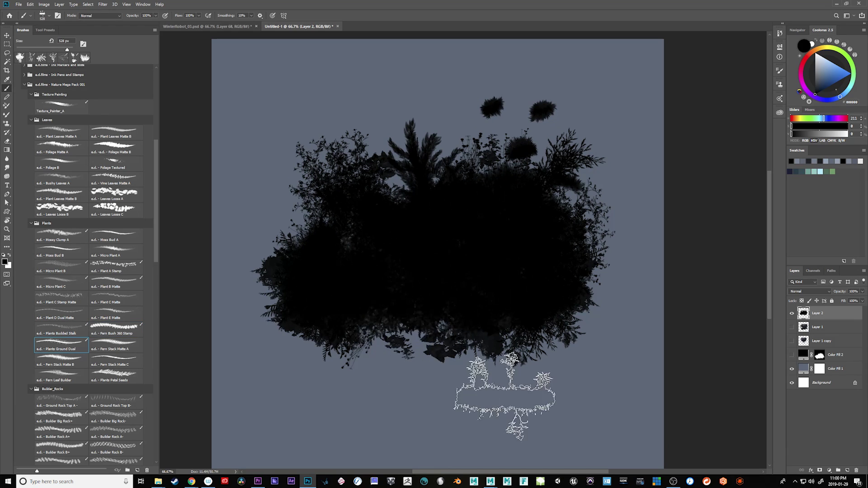
click(792, 314)
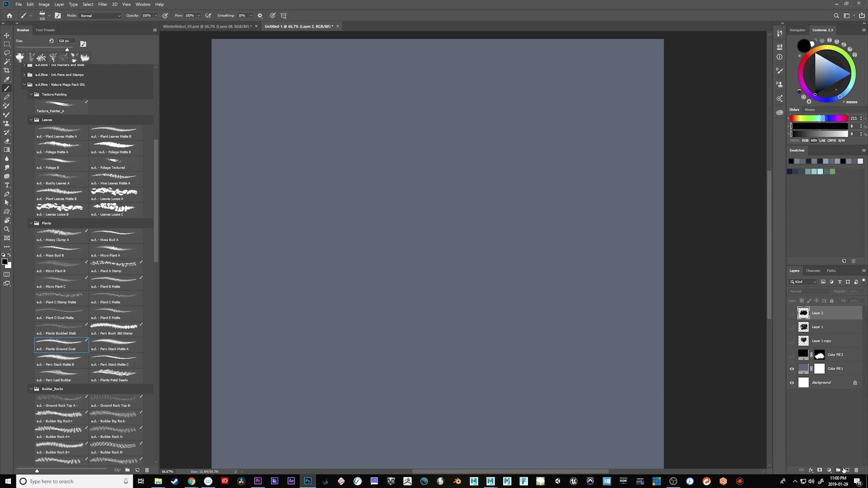
click(844, 470)
Paint a horizontal strip of ground with mirrored plants across the canvas using the Plants Ground Dual brush, undoing unwanted strokes
drag(318, 271, 567, 256)
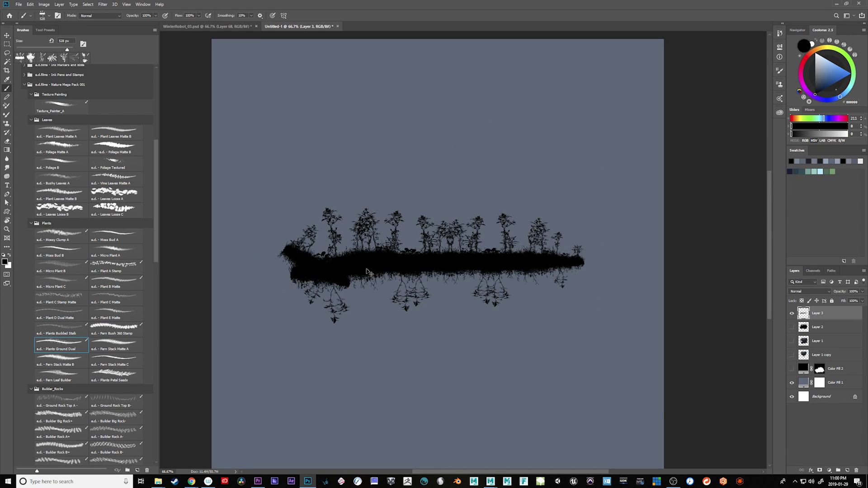
key(ctrl+z)
drag(289, 262, 555, 261)
mouse_move(398, 257)
mouse_down()
mouse_move(491, 258)
mouse_move(399, 249)
mouse_move(387, 260)
mouse_move(412, 254)
mouse_up()
drag(294, 275, 402, 271)
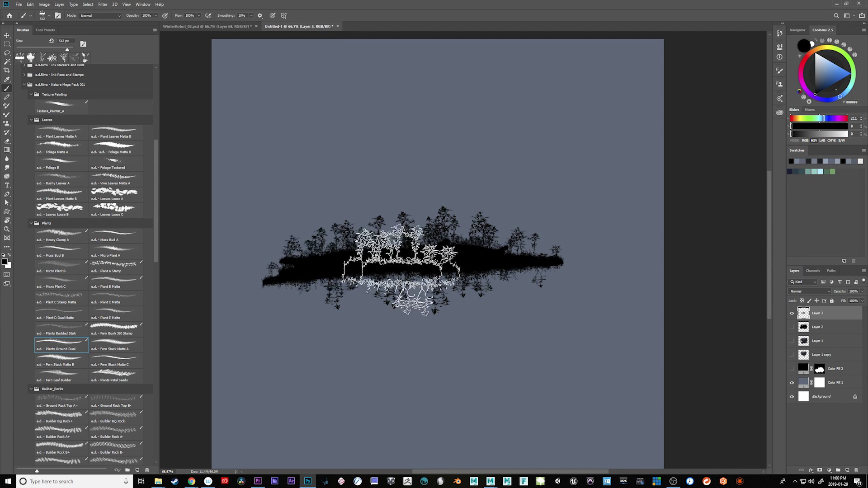
key(ctrl+z)
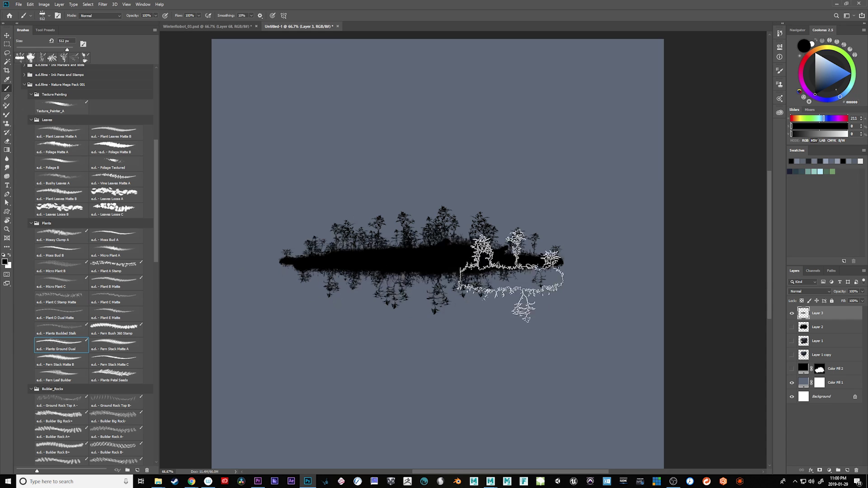
Duplicate the plant strip upward, place the copy beneath Layer 3, and lower its opacity to 79%
key(v)
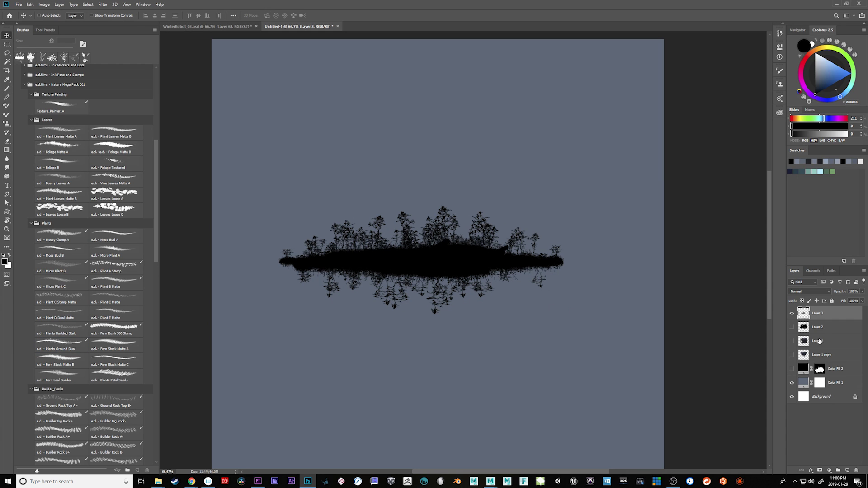
drag(482, 270, 492, 227)
key(ctrl+bracketleft)
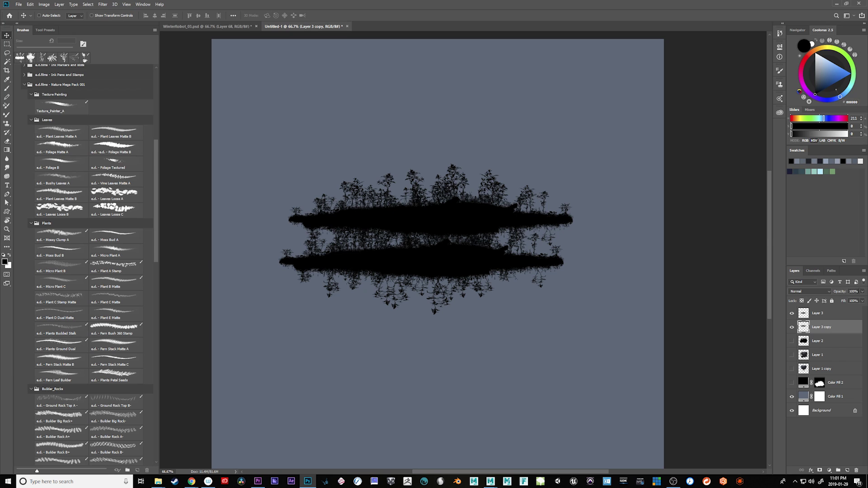
drag(852, 298, 854, 301)
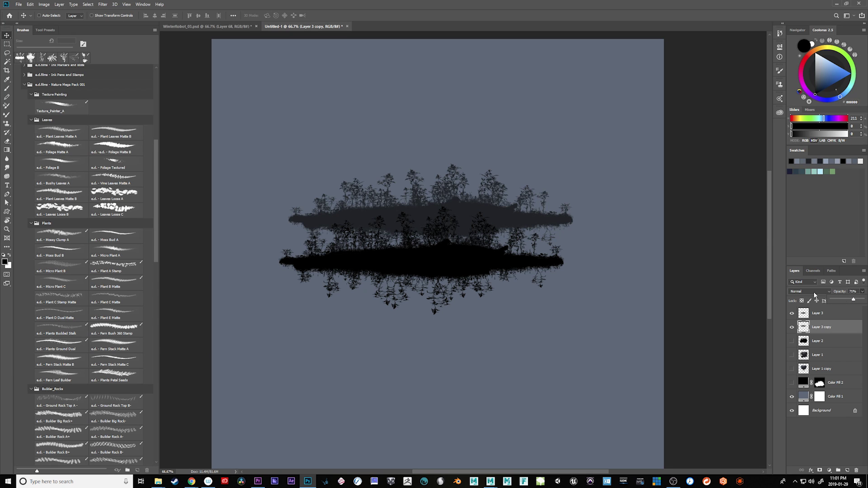
Flip the faded plant strip copy horizontally and shift it behind the main strip, extending past its left end
drag(450, 220, 452, 250)
key(ctrl+t)
drag(588, 220, 318, 307)
drag(464, 263, 411, 259)
key(Return)
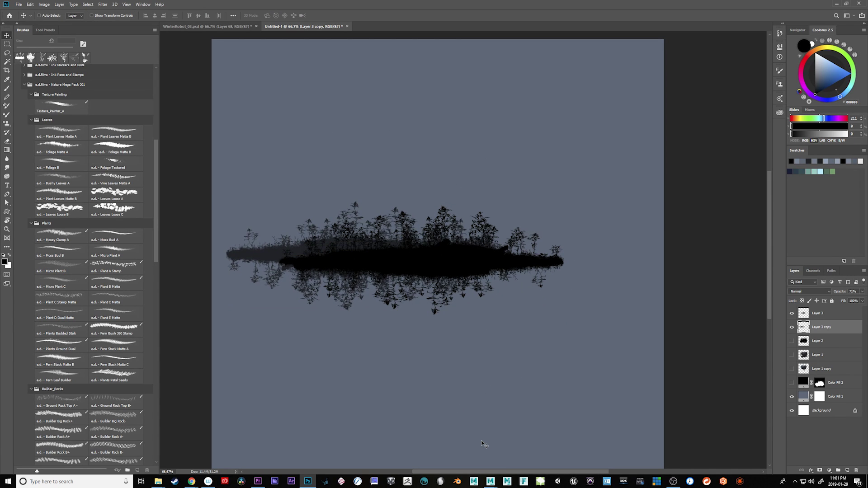
Remove the strip copy and clear Layer 3, then paint a row of fern clumps with the Fern Stack Matte brushes
click(823, 314)
click(121, 349)
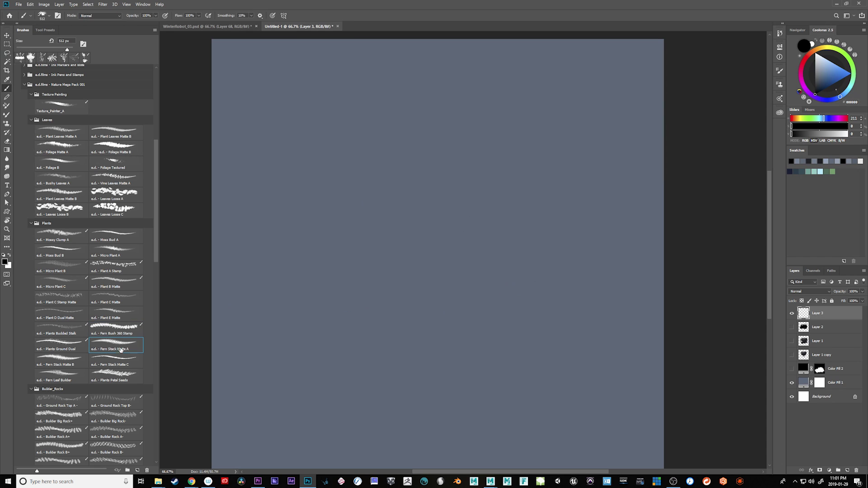
drag(374, 293, 368, 213)
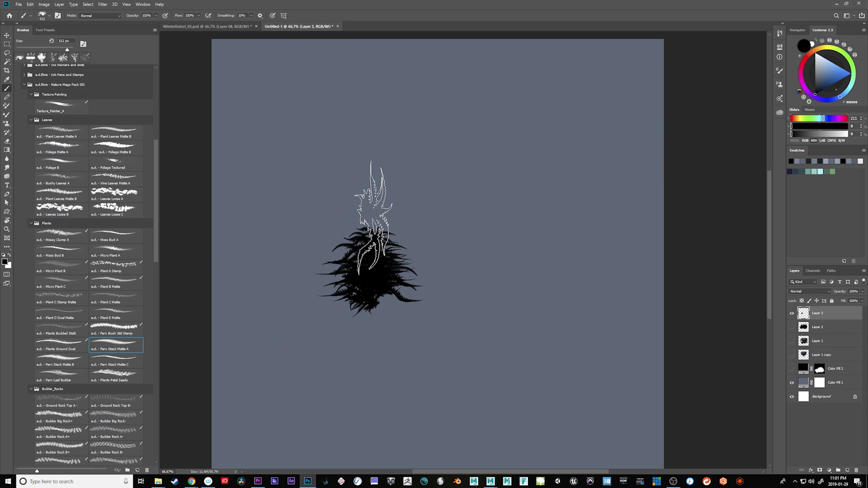
click(59, 360)
click(122, 347)
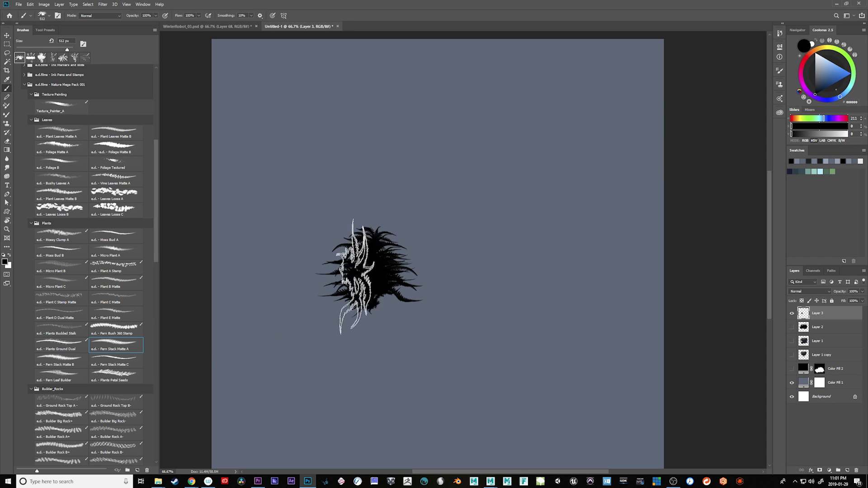
click(67, 360)
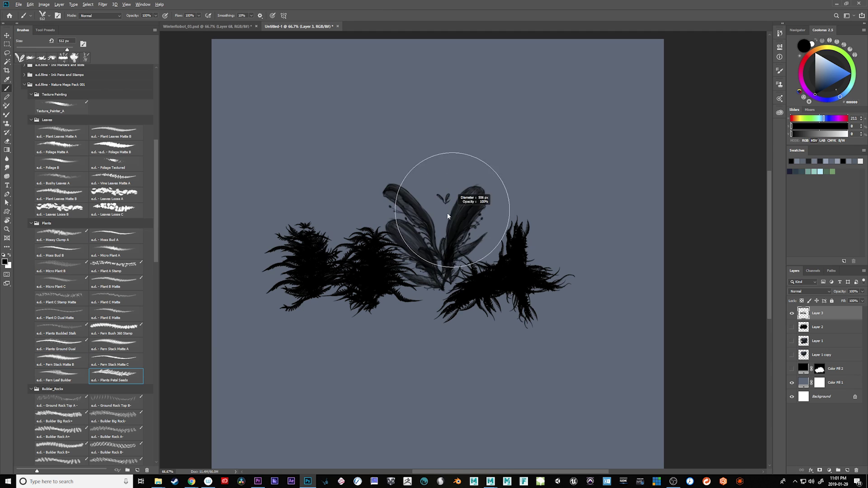
Paint a tall leafy plant between the fern clumps and a smaller one beside it with a reduced Plants Petal Seeds brush
drag(456, 207, 445, 218)
mouse_move(444, 271)
mouse_down()
mouse_move(446, 177)
mouse_move(436, 220)
mouse_move(416, 136)
mouse_move(457, 108)
mouse_up()
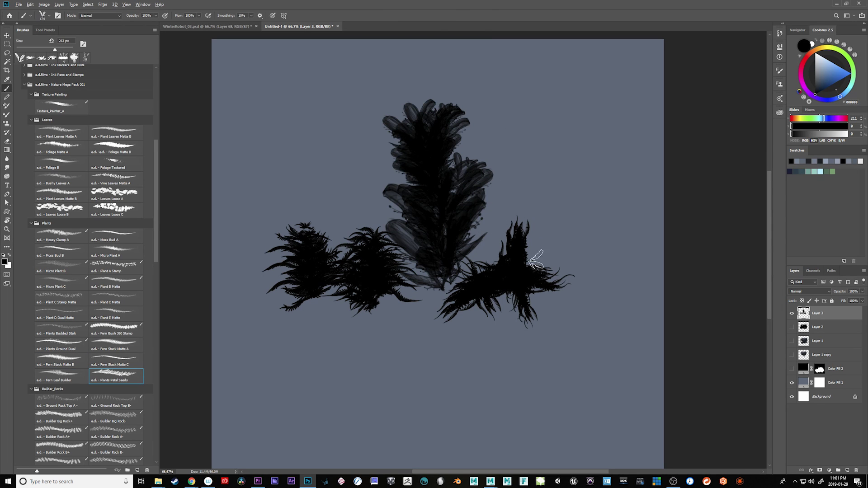
mouse_move(537, 261)
mouse_down()
mouse_move(585, 154)
mouse_move(549, 254)
mouse_move(550, 165)
mouse_move(519, 146)
mouse_up()
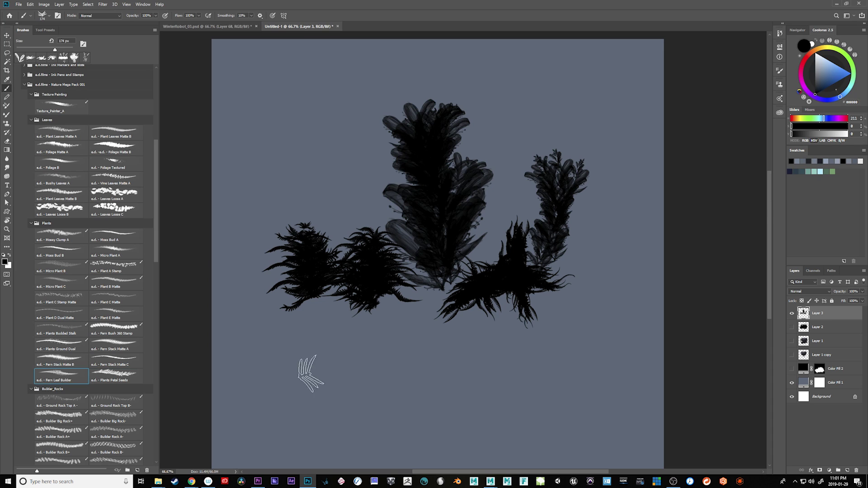
Paint a branching spray of fern fronds below the clumps with the Fern Leaf Builder brush
mouse_move(321, 388)
mouse_down()
mouse_move(350, 313)
mouse_move(364, 350)
mouse_up()
key(ctrl+z)
drag(325, 392, 390, 355)
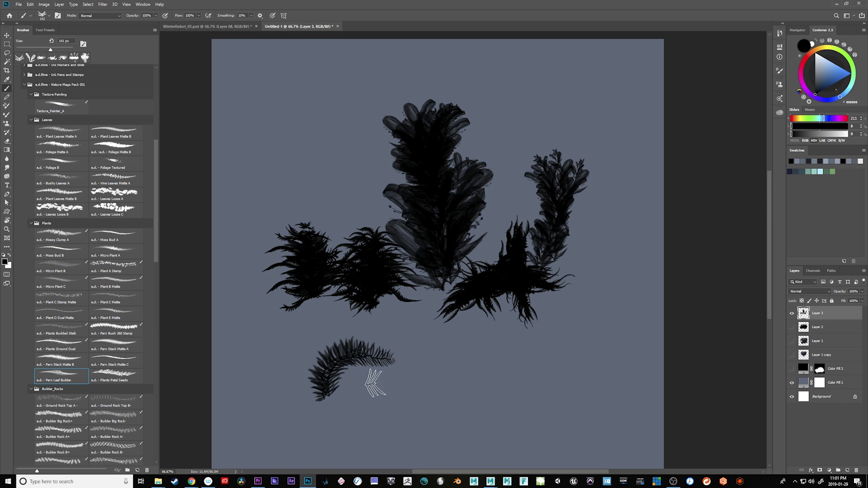
drag(326, 377, 437, 349)
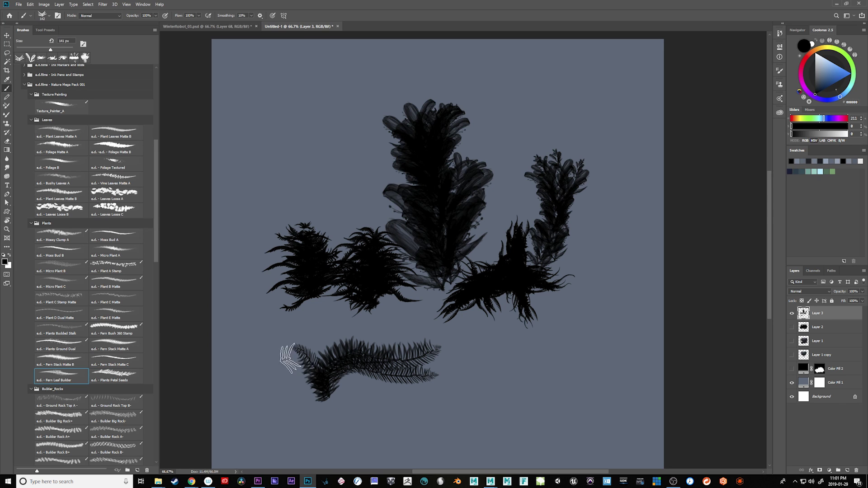
drag(290, 359, 316, 379)
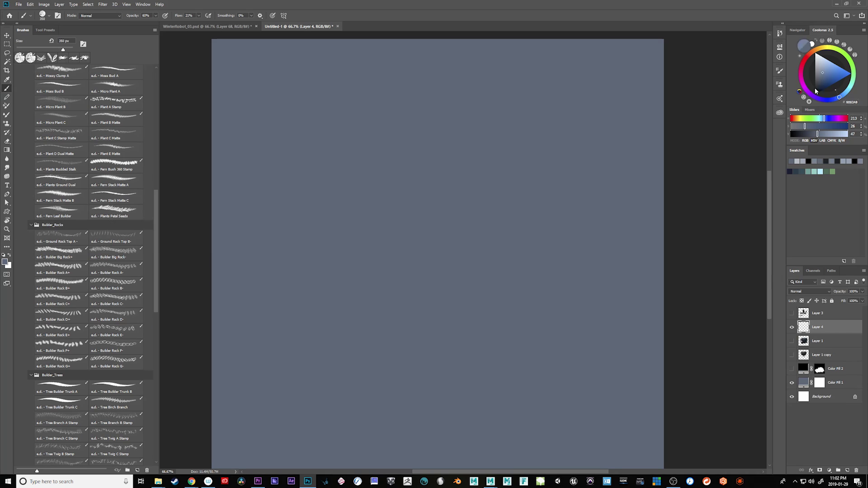
Block in a dark blue diagonal slope from the canvas's right edge down to the lower left on Layer 4, undoing the lighter first strokes
click(815, 87)
mouse_move(452, 358)
mouse_down()
mouse_move(630, 194)
mouse_move(562, 252)
mouse_move(603, 305)
mouse_up()
key(ctrl+z)
key(ctrl+z)
click(819, 90)
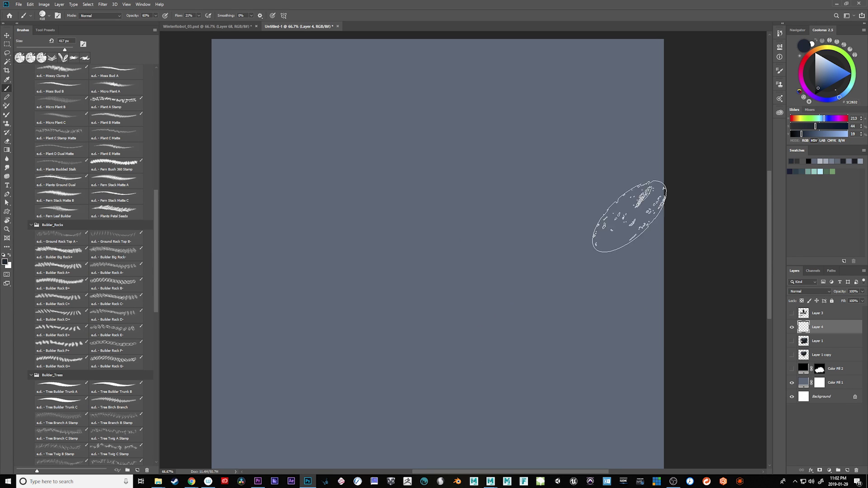
mouse_move(630, 219)
mouse_down()
mouse_move(509, 335)
mouse_move(607, 269)
mouse_move(425, 393)
mouse_move(486, 336)
mouse_move(507, 356)
mouse_move(490, 383)
mouse_up()
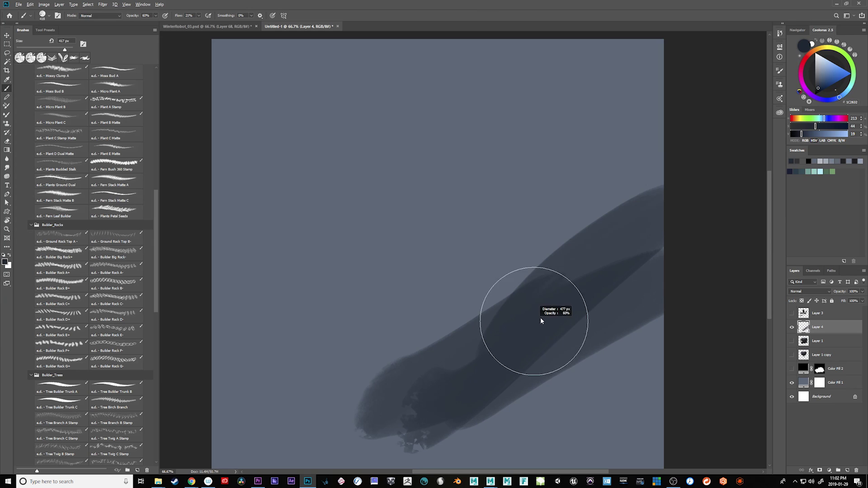
mouse_move(659, 232)
mouse_down()
mouse_move(419, 365)
mouse_move(520, 331)
mouse_move(383, 373)
mouse_move(491, 321)
mouse_move(447, 335)
mouse_move(465, 321)
mouse_up()
drag(527, 286, 477, 321)
mouse_move(618, 234)
mouse_down()
mouse_move(419, 354)
mouse_move(409, 372)
mouse_up()
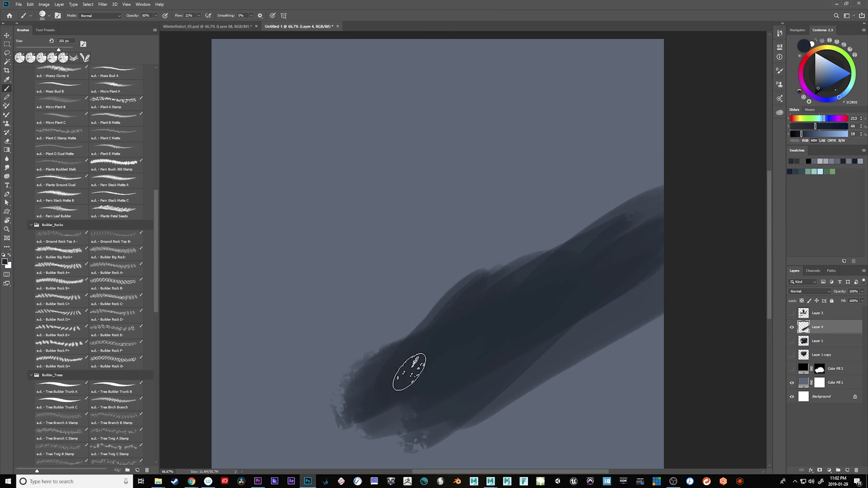
Blend mid-tones along the slope's upper edge and lower end, and paint light blue-grey highlights along its crest
alt+click(527, 262)
drag(523, 268, 475, 302)
mouse_move(547, 256)
mouse_down()
mouse_move(449, 307)
mouse_move(473, 286)
mouse_move(424, 346)
mouse_move(370, 373)
mouse_up()
mouse_move(420, 343)
mouse_down()
mouse_move(434, 340)
mouse_move(291, 398)
mouse_up()
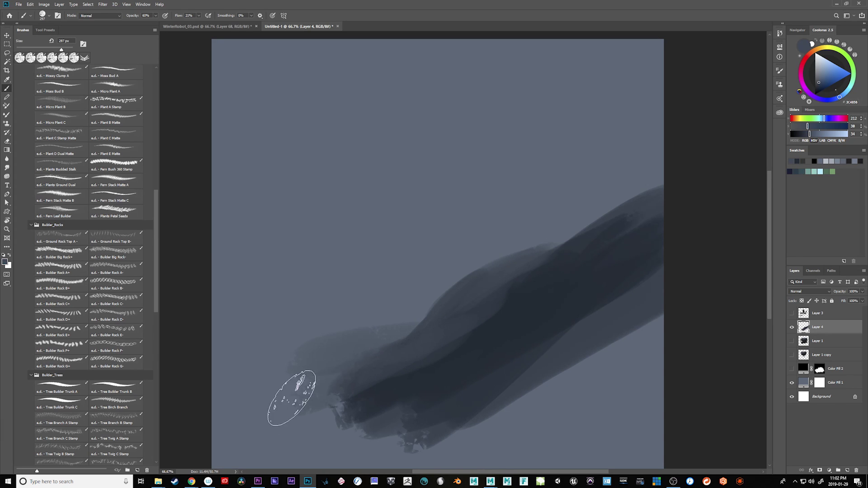
alt+click(559, 194)
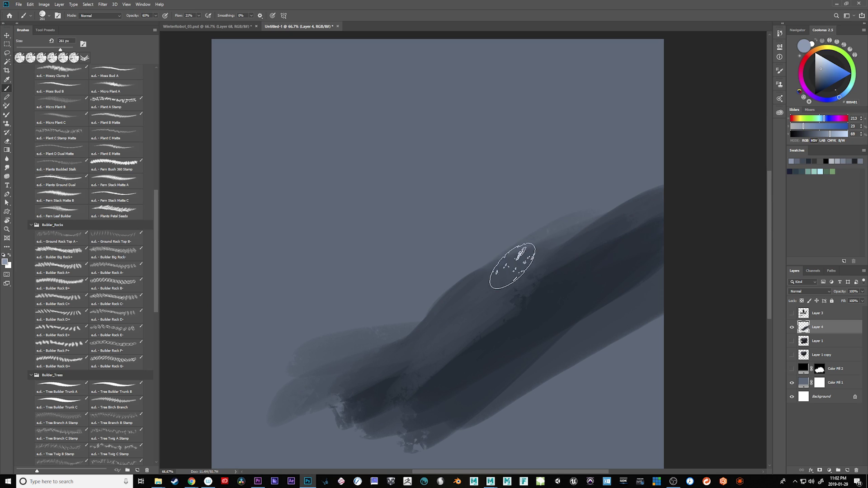
mouse_move(512, 266)
mouse_down()
mouse_move(481, 287)
mouse_move(441, 345)
mouse_move(335, 395)
mouse_up()
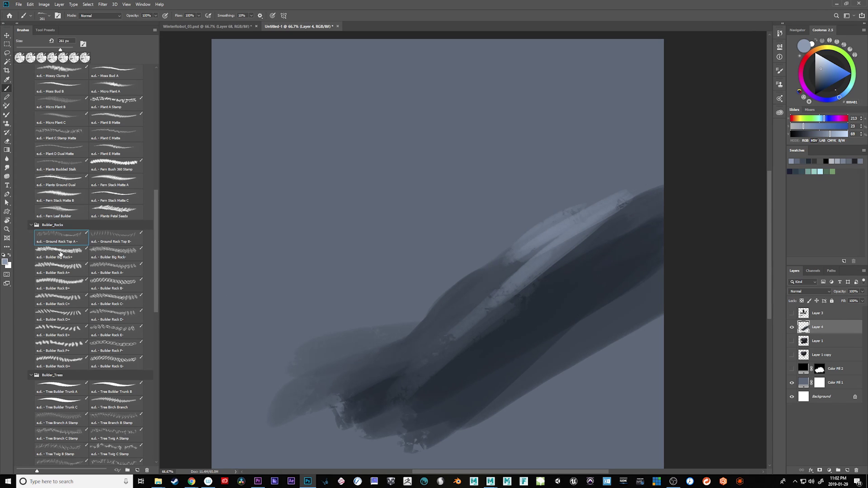
Try stamping a rock above the slope with the Builder Big Rock+ brush in a sampled dark blue, and undo it
drag(458, 300, 501, 313)
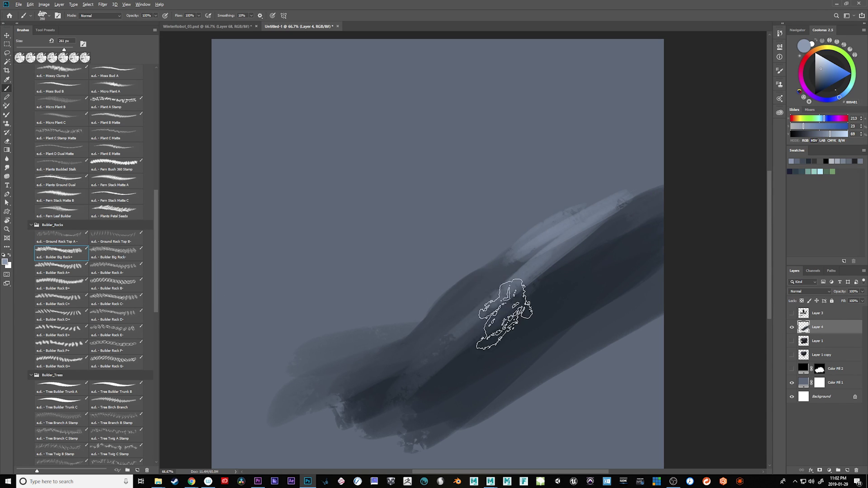
alt+click(528, 327)
drag(465, 224, 460, 231)
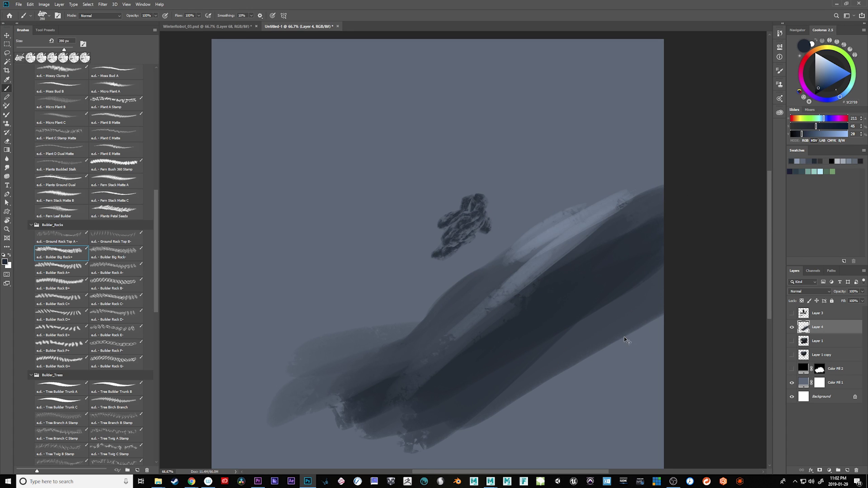
key(ctrl+z)
click(463, 237)
key(ctrl+z)
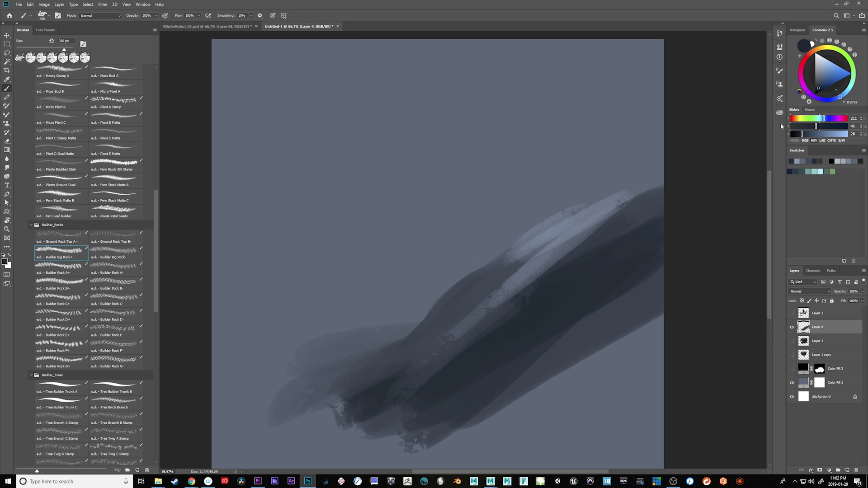
Try black Builder Big Rock+ stamps above and on the slope, and undo them
click(814, 98)
click(431, 246)
key(ctrl+z)
click(497, 330)
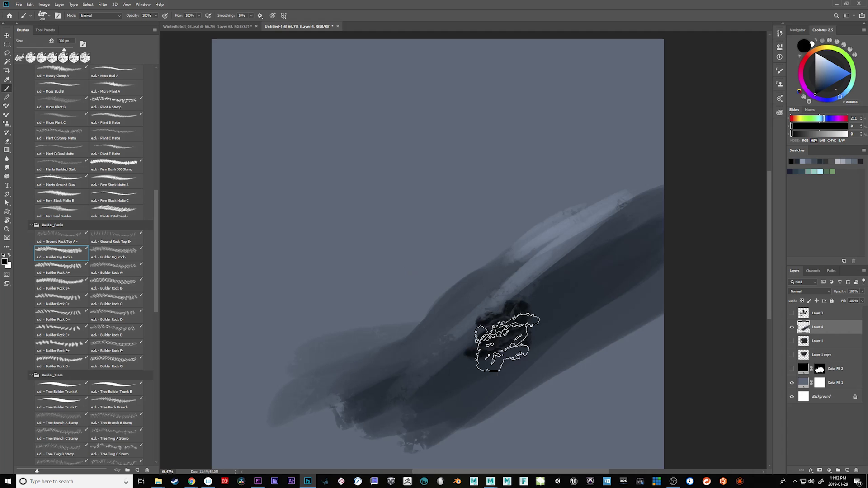
key(ctrl+z)
Try Builder Big Rock+ stamps on the slope's crest in the sampled dark blue, enlarge the brush, and undo the stamps
alt+click(523, 322)
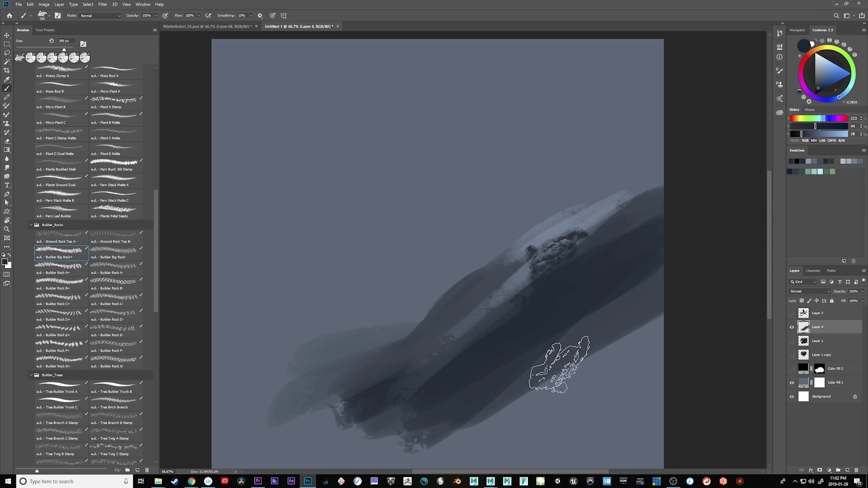
alt+right_click(571, 273)
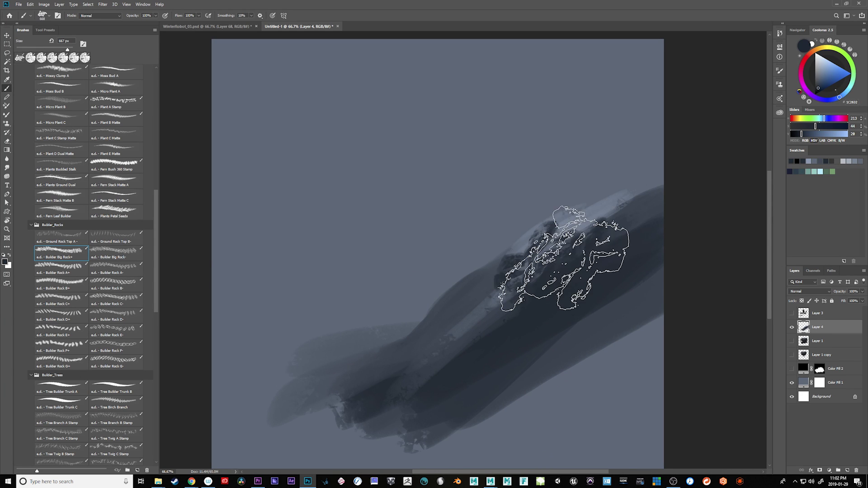
click(551, 268)
key(ctrl+z)
Enlarge the Builder Big Rock+ brush to about 1069 px and try huge rock stamps above and over the slope, undoing each
alt+right_click(380, 251)
click(431, 246)
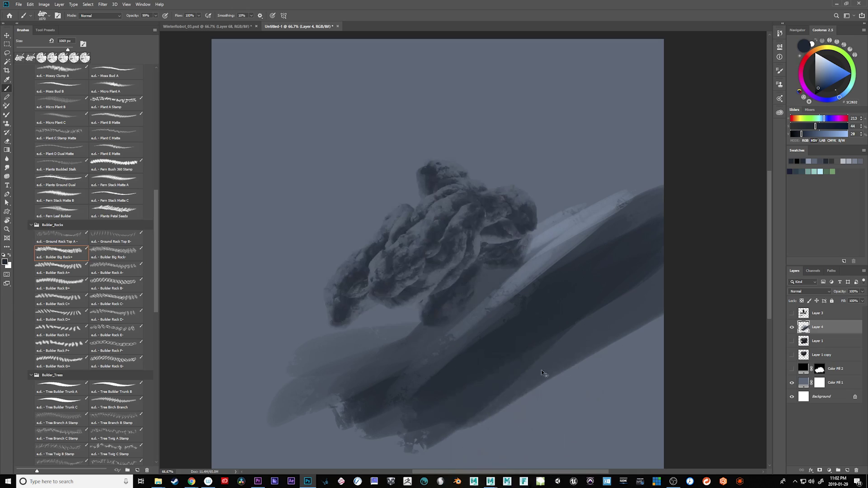
key(ctrl+z)
click(542, 299)
key(ctrl+z)
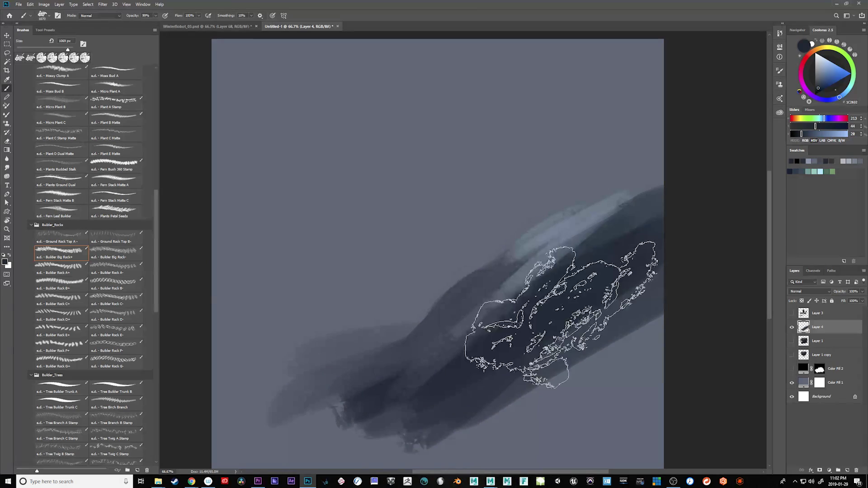
click(561, 304)
key(ctrl+z)
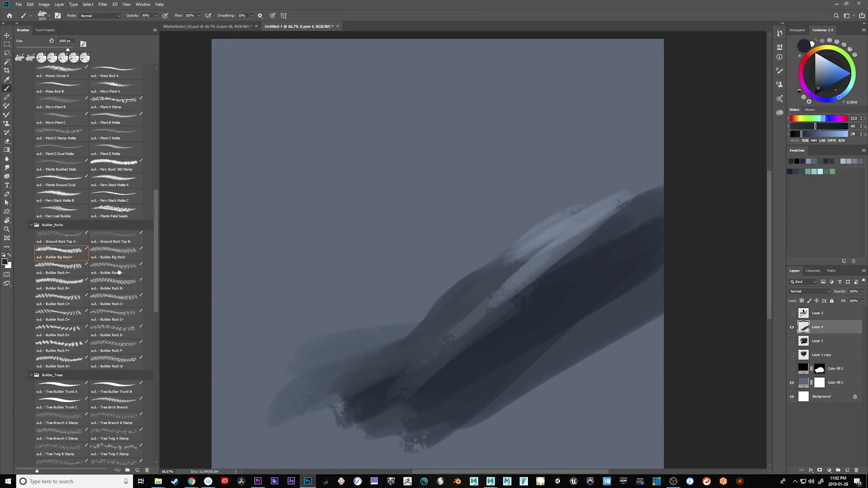
Choose the Builder Big Rock- brush and try it in dark blue and in a blue-grey sampled from the highlights, undoing both stamps
click(116, 253)
click(407, 216)
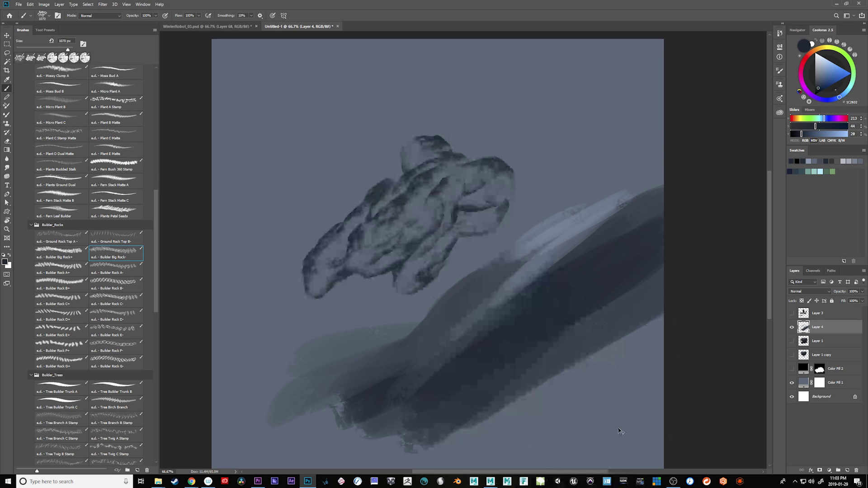
key(ctrl+z)
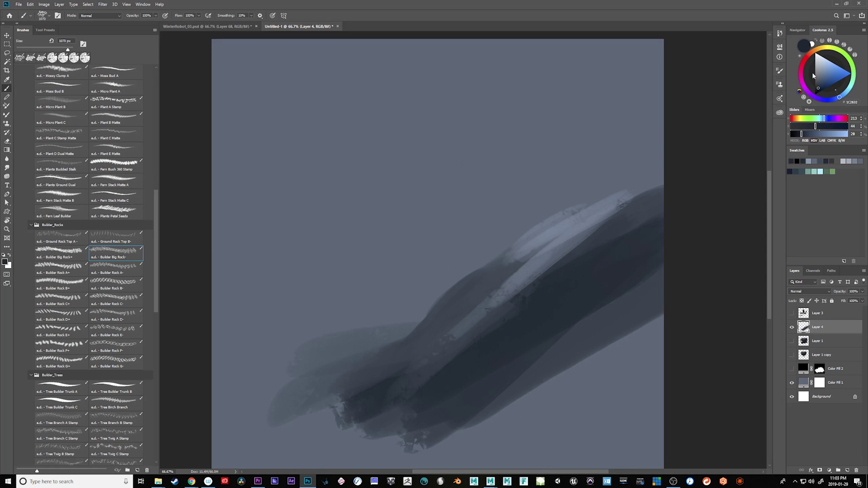
alt+click(559, 231)
click(560, 285)
key(ctrl+z)
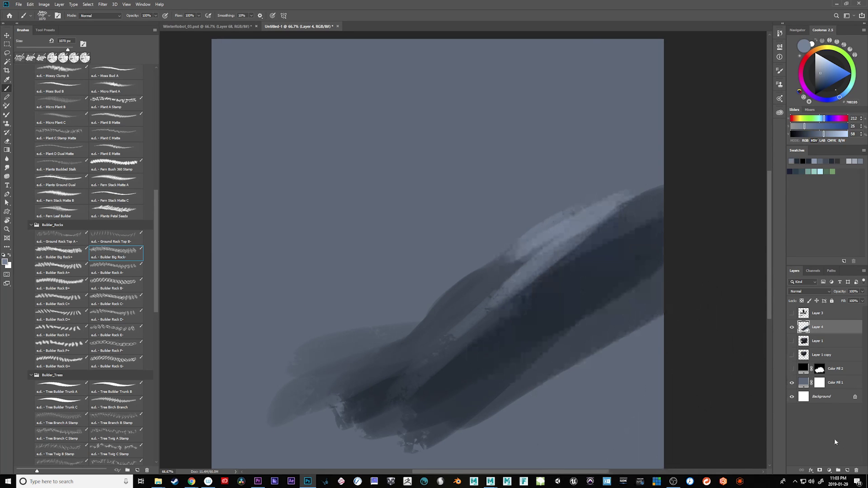
Stamp a large blue-grey rock over the slope on a new layer above Layer 4, and erase its lower part to leave a ridge
click(847, 470)
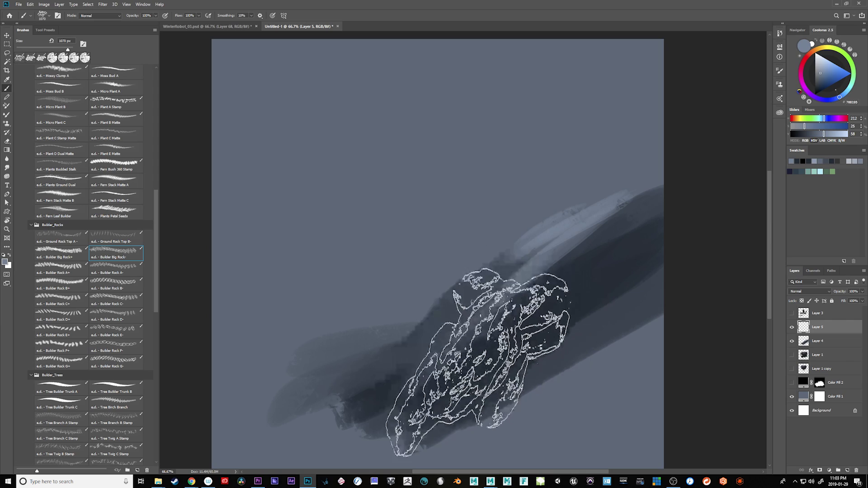
click(472, 344)
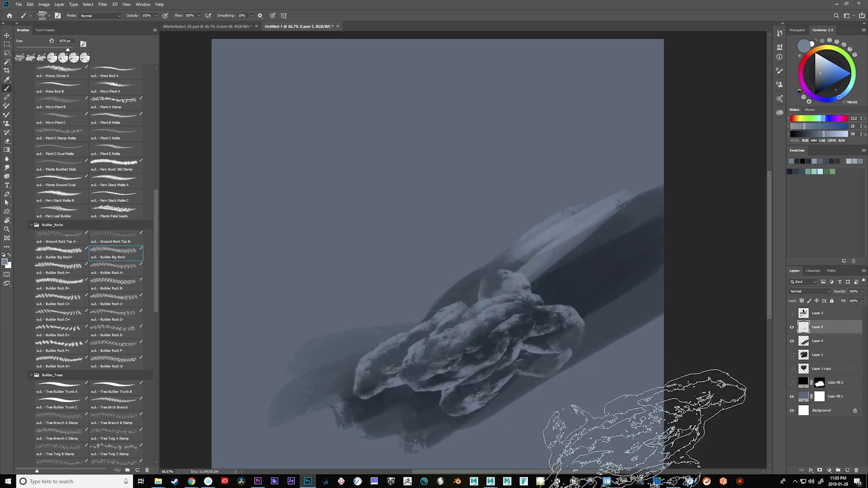
key(e)
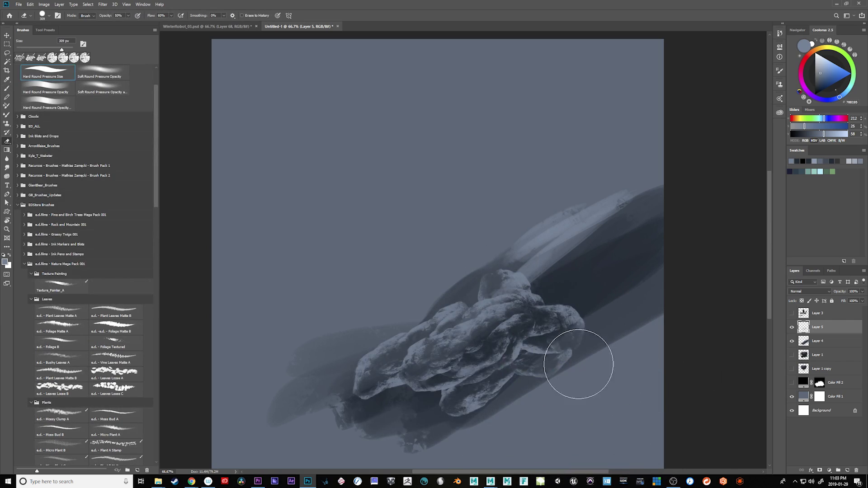
mouse_move(532, 355)
mouse_down()
mouse_move(554, 364)
mouse_move(616, 304)
mouse_move(488, 334)
mouse_move(470, 359)
mouse_up()
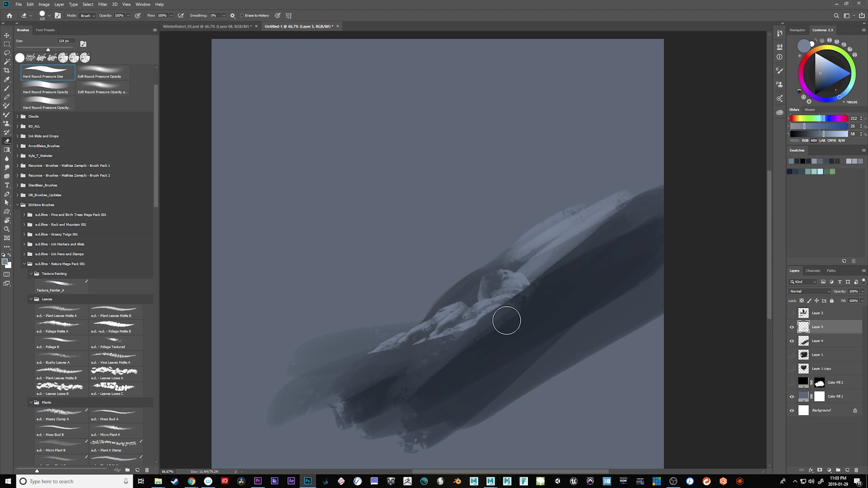
Stamp two black rocks side by side above the slope with the Builder Rock B+ brush at about 633 px
drag(158, 336, 157, 305)
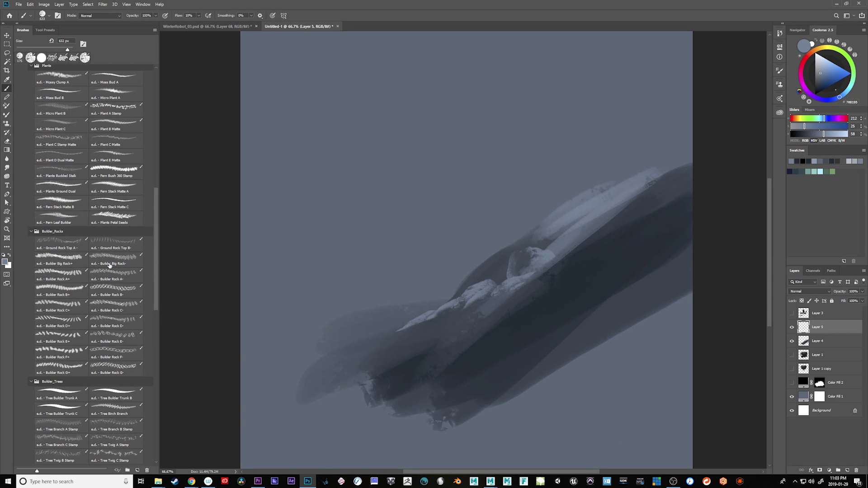
click(71, 292)
key(d)
click(355, 225)
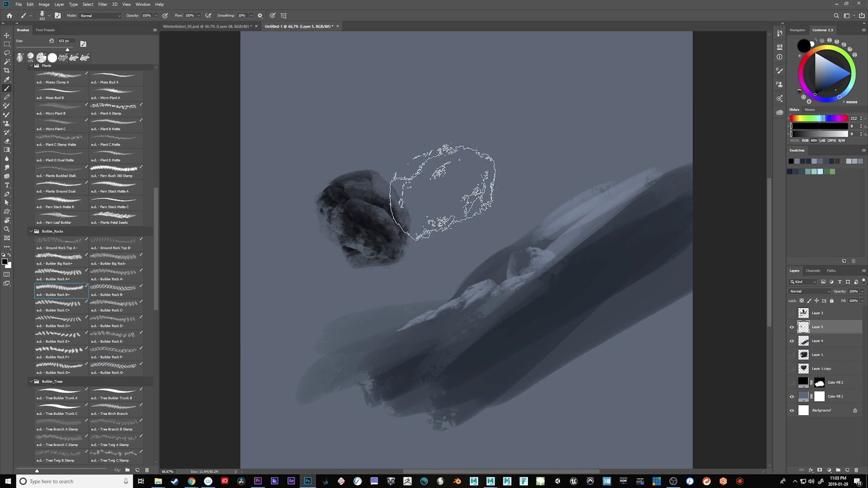
click(447, 192)
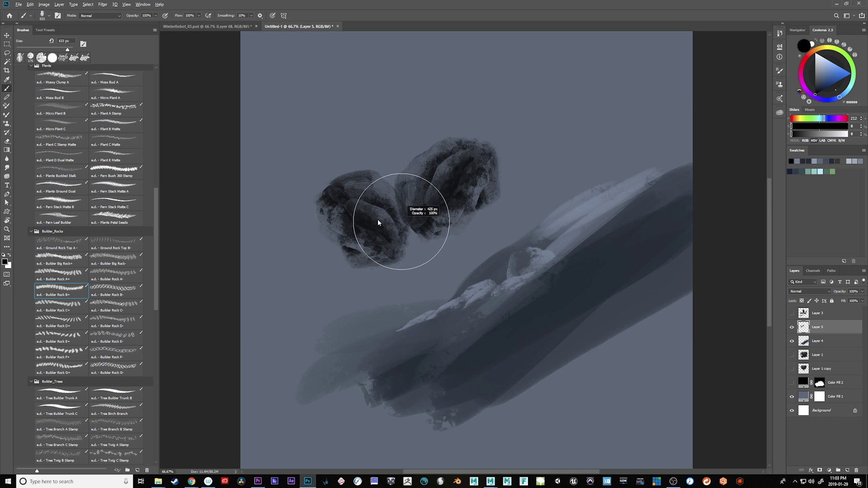
Extend the black rock cluster downward and to both sides with Builder Rock B+ stamps at about 413 px
click(422, 268)
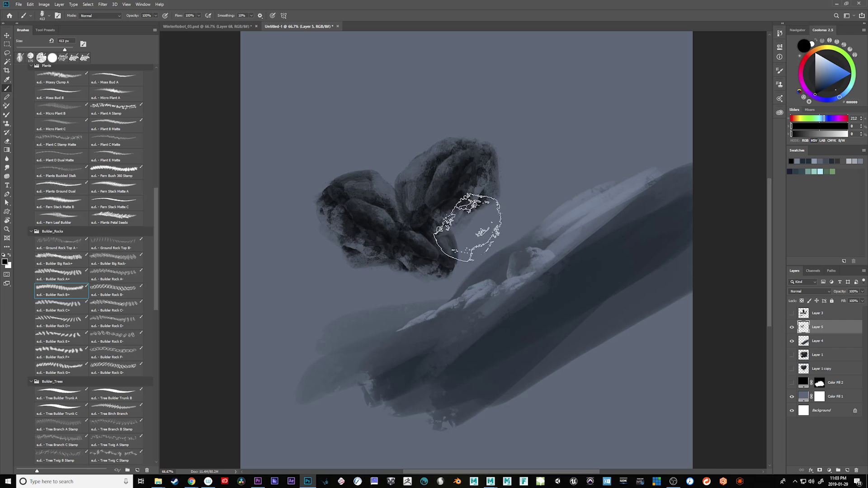
click(479, 230)
click(396, 294)
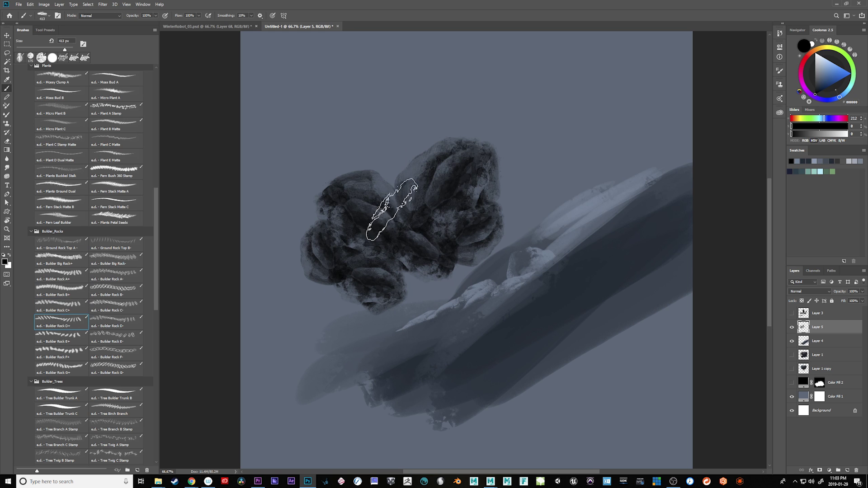
Stamp two long black rocks across the top of the cluster with the Builder Rock D+ brush
click(427, 155)
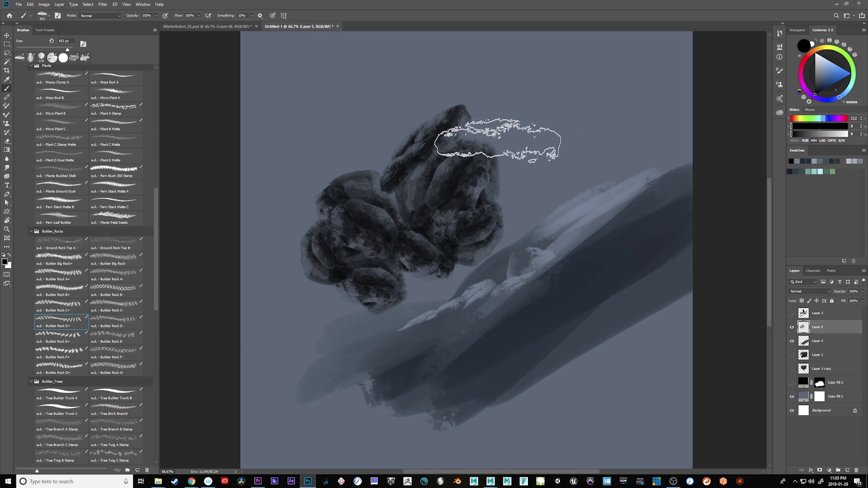
click(509, 133)
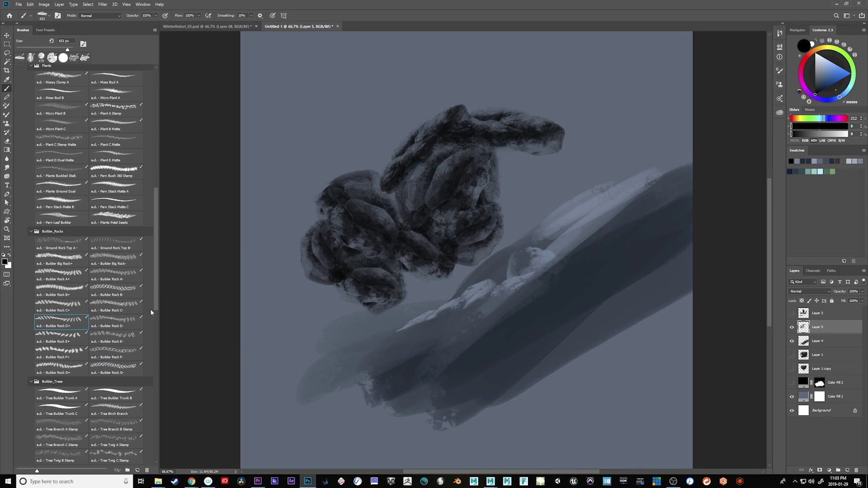
Blend the rocks together with black Texture_Painter_A strokes through their centre and down onto the slope
scroll(74, 149, up, 5)
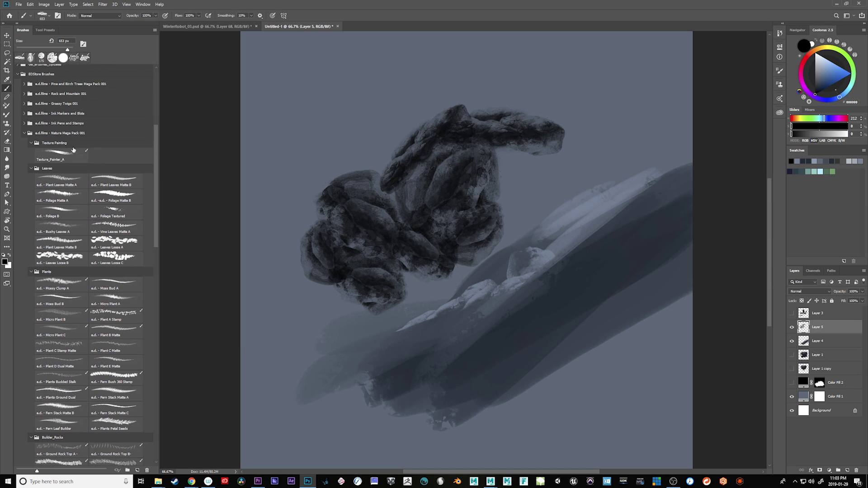
click(73, 155)
mouse_move(422, 187)
mouse_down()
mouse_move(348, 196)
mouse_move(365, 198)
mouse_move(439, 147)
mouse_move(400, 199)
mouse_move(400, 184)
mouse_move(423, 199)
mouse_move(436, 178)
mouse_move(410, 216)
mouse_move(434, 240)
mouse_move(453, 237)
mouse_up()
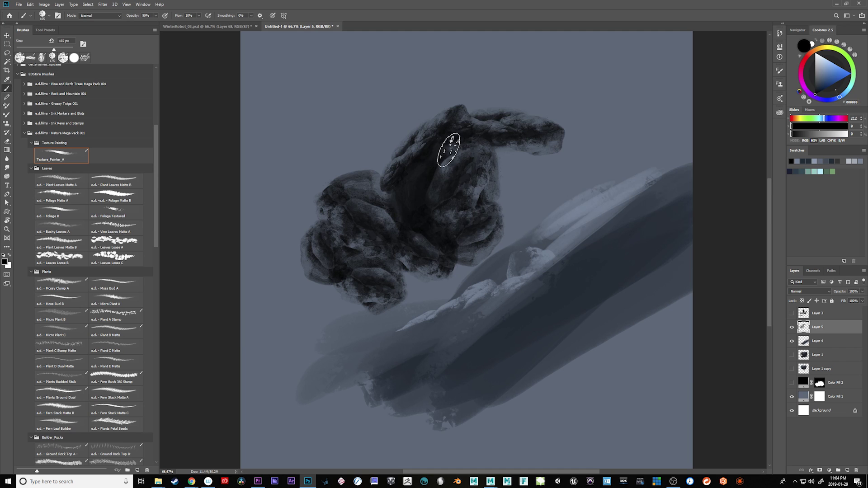
mouse_move(449, 150)
mouse_down()
mouse_move(429, 231)
mouse_move(407, 220)
mouse_move(404, 270)
mouse_move(389, 197)
mouse_move(393, 256)
mouse_move(383, 217)
mouse_move(402, 229)
mouse_up()
mouse_move(412, 219)
mouse_down()
mouse_move(407, 252)
mouse_move(380, 241)
mouse_move(342, 260)
mouse_move(391, 283)
mouse_move(419, 237)
mouse_move(443, 260)
mouse_move(405, 290)
mouse_move(396, 311)
mouse_move(459, 268)
mouse_move(469, 271)
mouse_move(441, 257)
mouse_move(347, 268)
mouse_move(335, 285)
mouse_move(360, 309)
mouse_move(393, 310)
mouse_move(368, 326)
mouse_move(389, 332)
mouse_up()
Choose the Plant Leaves Matte B brush at full opacity and flow and paint black leaf clusters along the rocks' upper-left edge
click(61, 244)
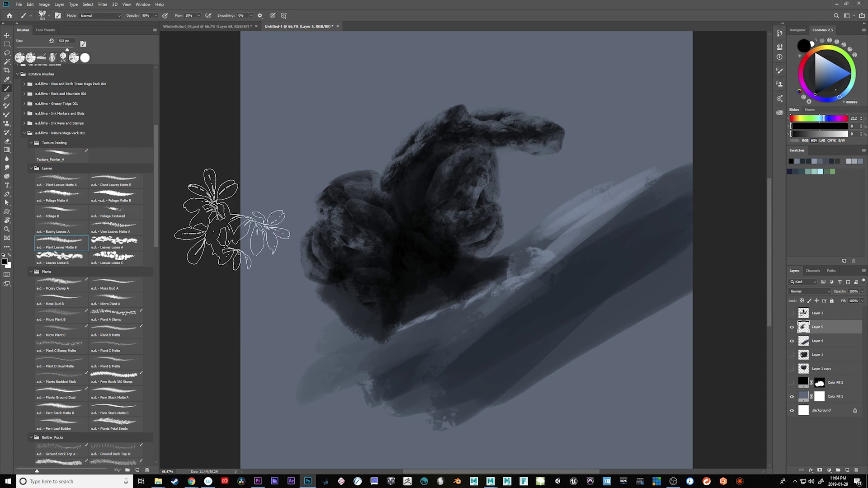
key(ctrl+z)
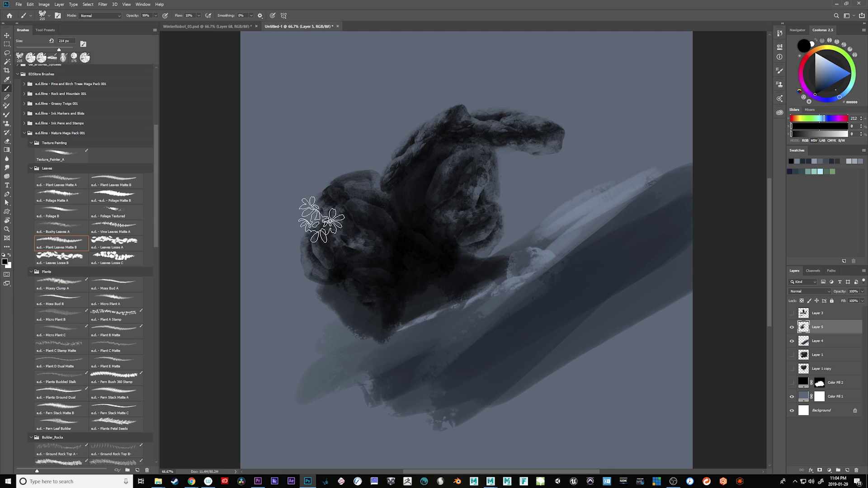
key(0)
key(shift+0)
mouse_move(322, 214)
mouse_down()
mouse_move(299, 217)
mouse_move(334, 221)
mouse_move(295, 222)
mouse_up()
key(ctrl+z)
key(bracketleft)
key(bracketleft)
mouse_move(385, 176)
mouse_down()
mouse_move(353, 162)
mouse_move(330, 179)
mouse_up()
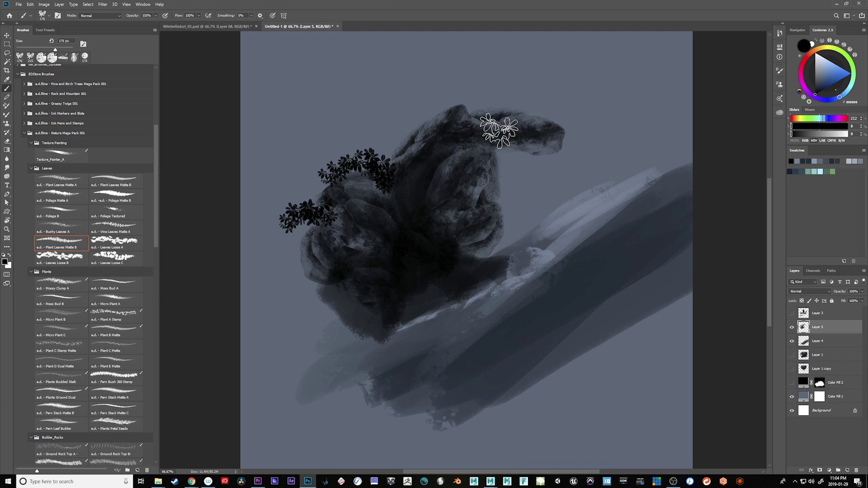
Undo the last leaf stroke and add small black leaves near the rocks' base with the brush reduced to about 61 px
key(ctrl+z)
key(bracketleft)
key(bracketleft)
key(bracketleft)
key(bracketleft)
key(bracketleft)
key(bracketleft)
key(bracketleft)
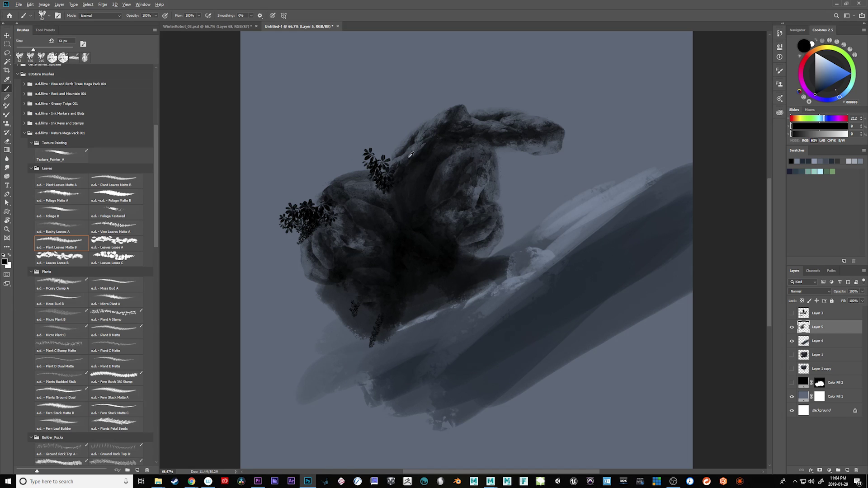
Sample tones from the rocks and stamp a blue-grey leaf cluster below the upper black leaves with the brush at about 227 px
alt+click(410, 156)
key(bracketright)
key(bracketright)
key(bracketright)
key(bracketright)
key(bracketright)
key(bracketright)
key(bracketright)
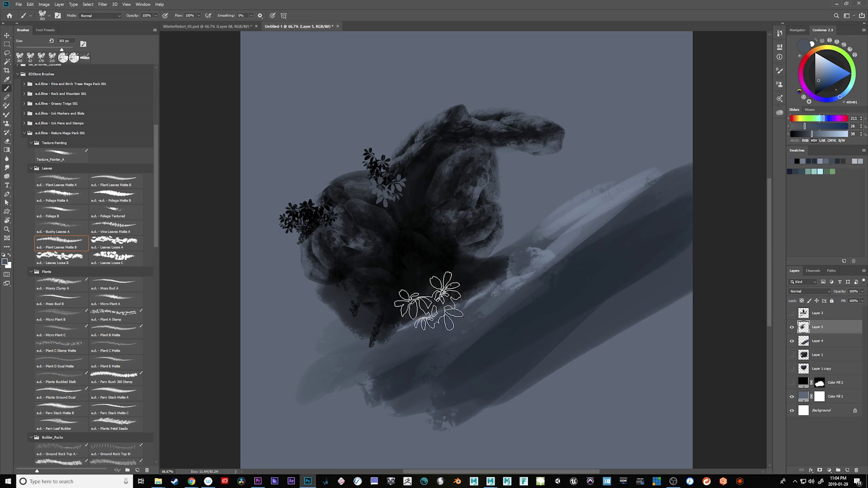
alt+click(475, 228)
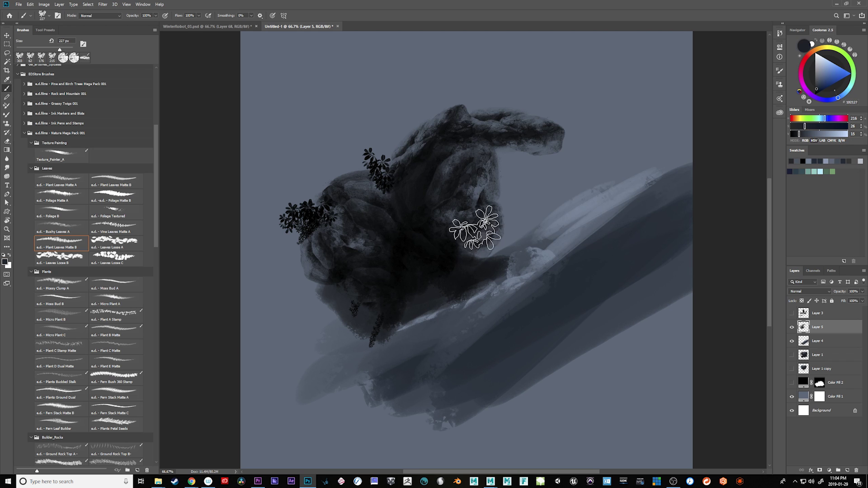
click(393, 194)
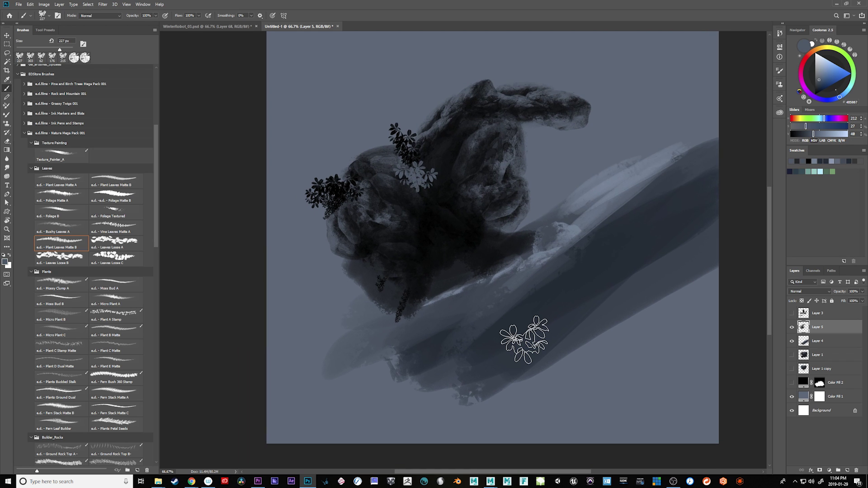
Choose the Tree Builder Trunk A brush and clear everything painted on Layer 5
drag(158, 242, 158, 368)
click(76, 204)
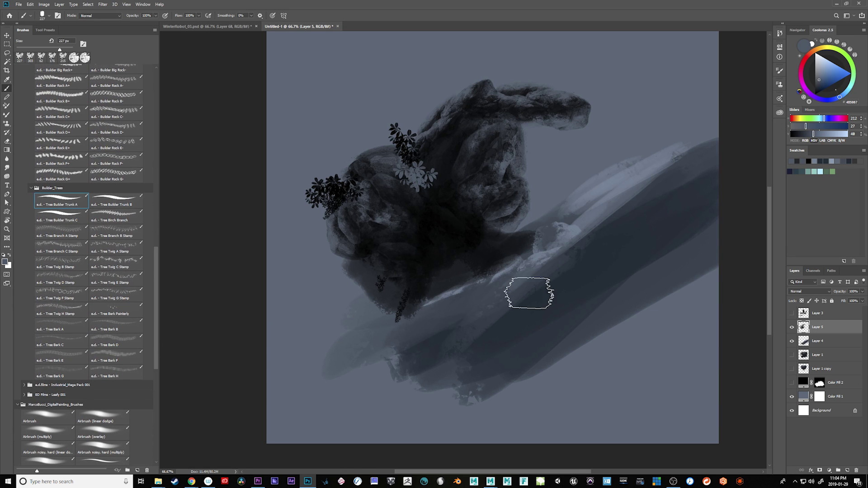
key(ctrl+a)
key(ctrl+x)
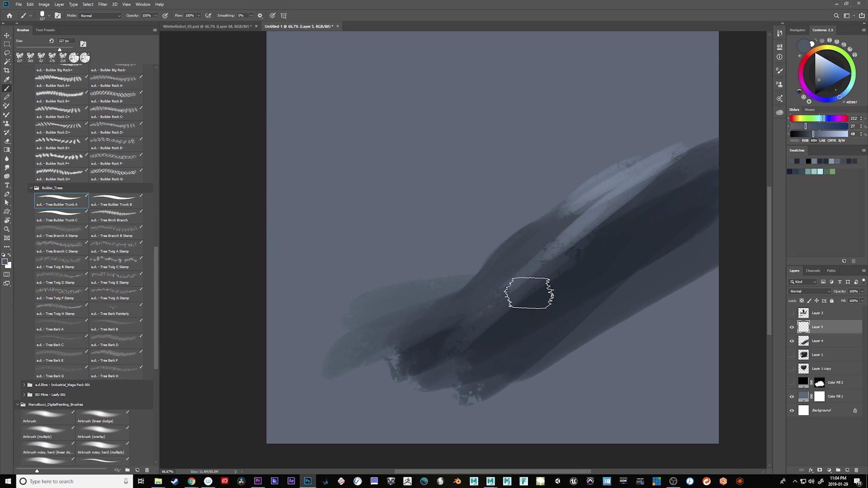
Delete Layer 4 with the painted slope and make Layer 5 the active layer
click(825, 346)
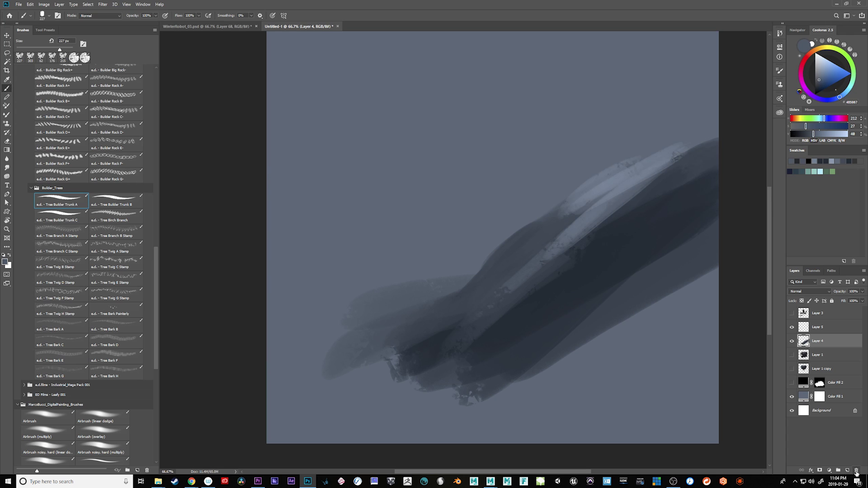
click(856, 472)
click(406, 177)
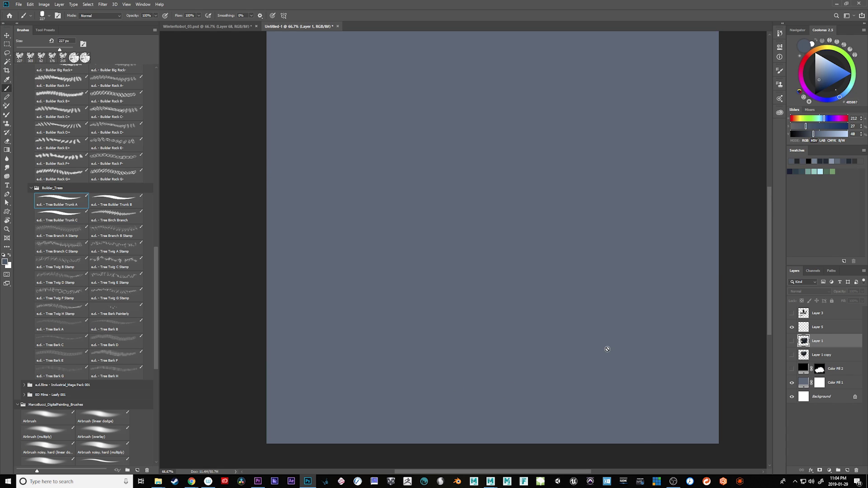
click(826, 331)
Try upright black trunk strokes with Tree Builder Trunk A, first at 227 px and again at about 120 px, undoing each
drag(420, 340, 437, 131)
key(ctrl+z)
drag(416, 385, 442, 165)
key(ctrl+z)
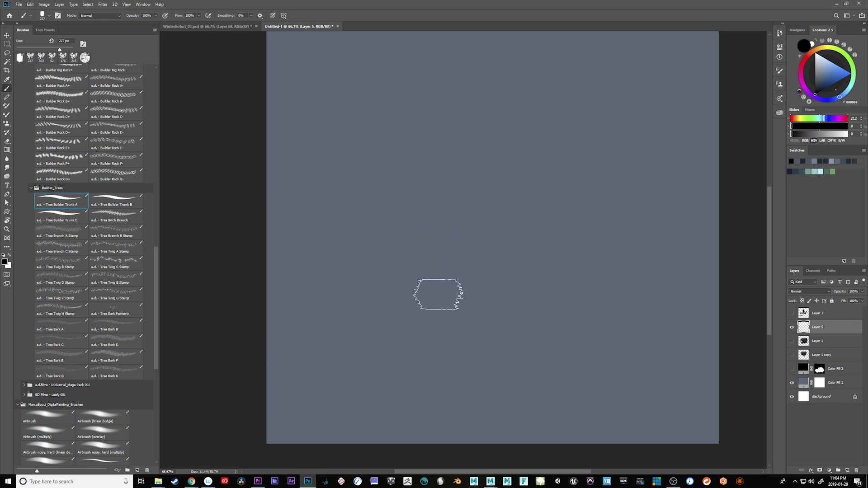
drag(438, 292, 421, 298)
drag(447, 127, 434, 383)
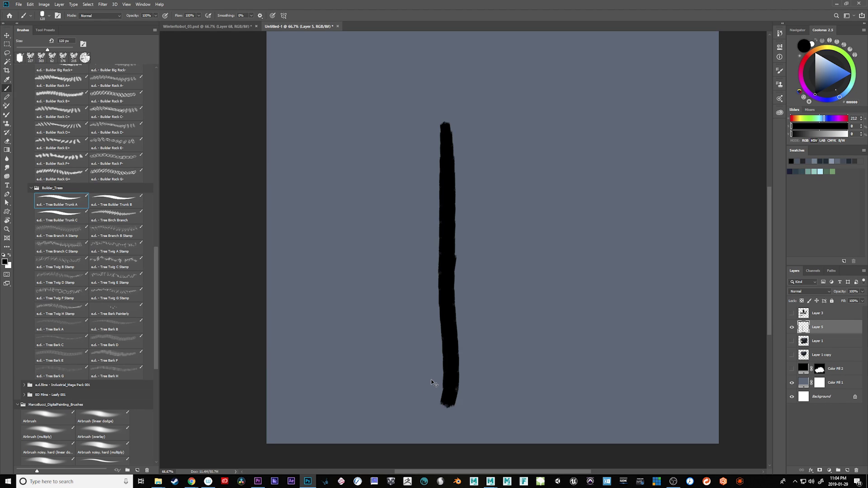
key(ctrl+z)
Paint a tall, tapering black tree trunk with short branch stubs in the left half of the canvas
mouse_move(409, 133)
mouse_down()
mouse_move(413, 263)
mouse_move(396, 372)
mouse_move(404, 335)
mouse_up()
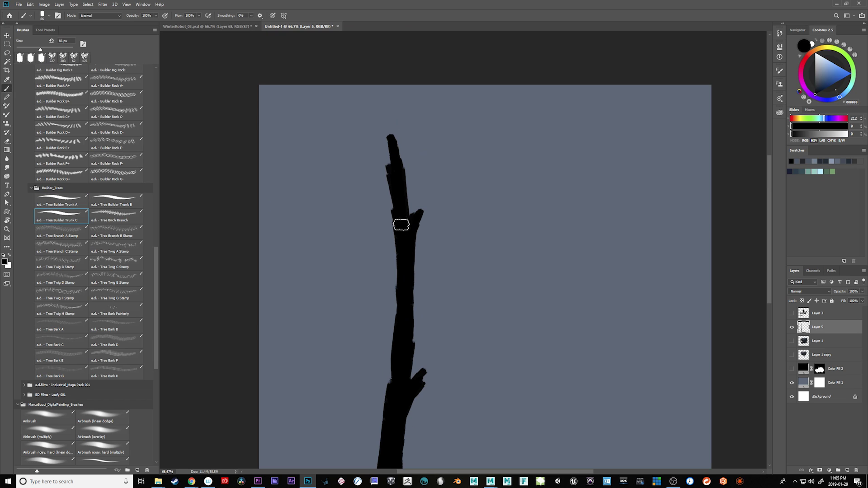
Try three upright black strokes to the right of the trunk with the trunk builder brushes, undoing each
drag(484, 131, 502, 368)
key(ctrl+z)
mouse_move(536, 120)
mouse_down()
mouse_move(520, 403)
mouse_move(520, 372)
mouse_up()
key(ctrl+z)
drag(558, 140, 550, 395)
key(ctrl+z)
Try a thick upright stroke with Tree Builder Trunk B at about 417 px and two more with Trunk A, undoing each
drag(575, 318, 562, 322)
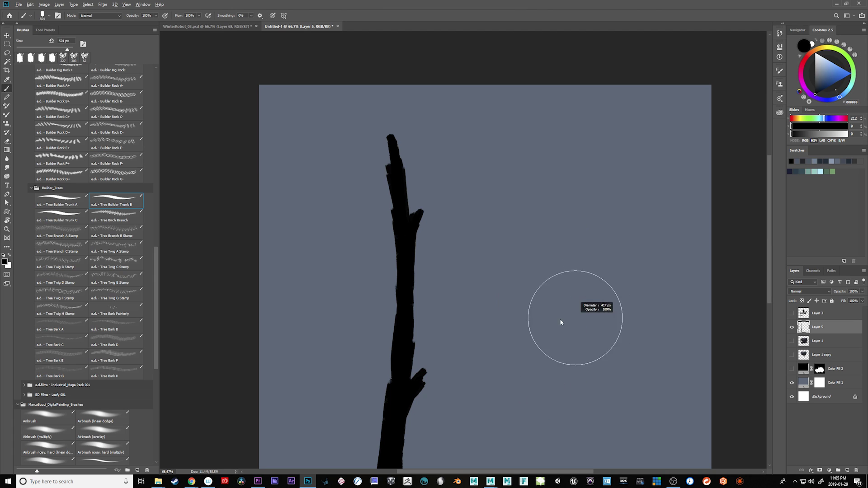
drag(568, 152, 568, 436)
key(ctrl+z)
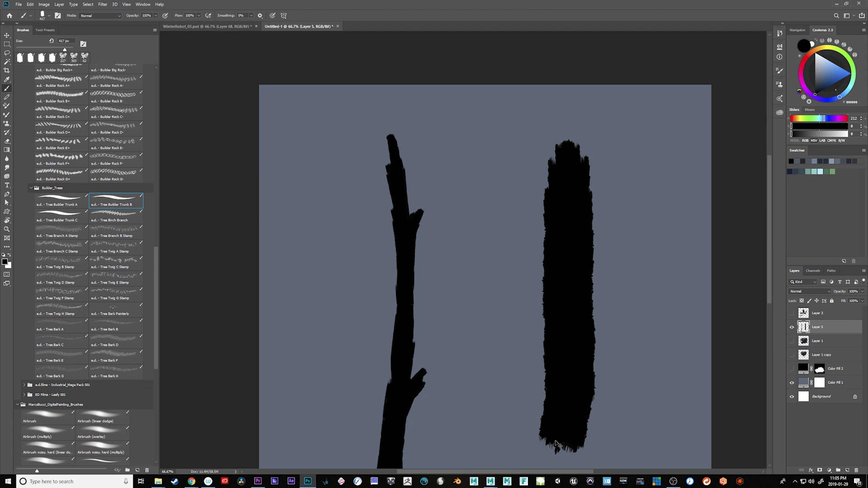
key(ctrl+z)
click(69, 206)
drag(520, 145, 524, 432)
key(ctrl+z)
mouse_move(536, 178)
mouse_down()
mouse_move(545, 215)
mouse_move(532, 446)
mouse_up()
key(ctrl+z)
Add a short stub to the trunk's left side and widen its base with Tree Builder Trunk B at about 123 px
click(116, 201)
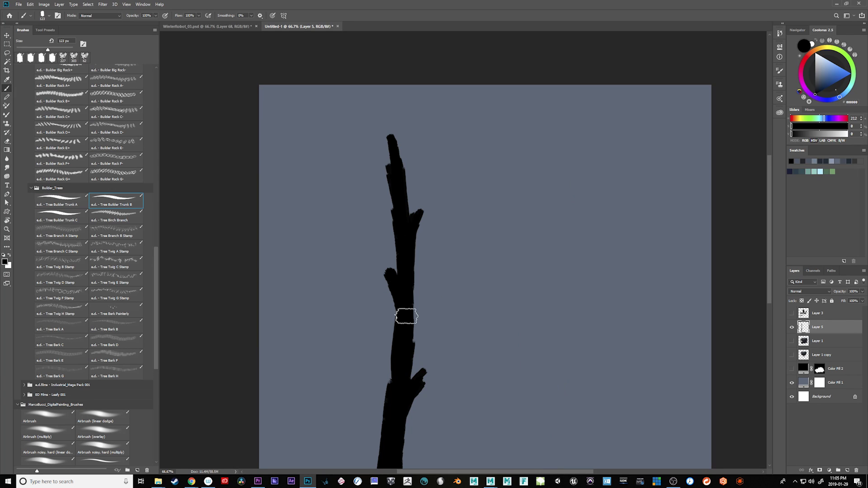
drag(480, 288, 503, 211)
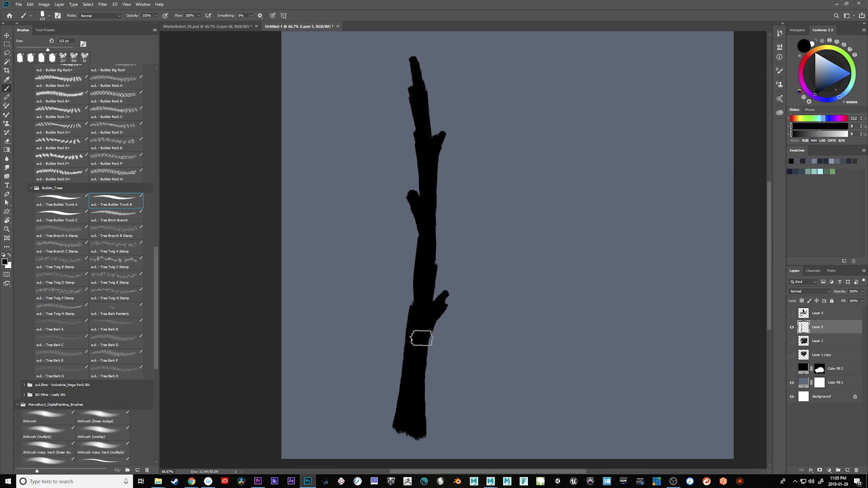
mouse_move(420, 229)
mouse_down()
mouse_move(411, 339)
mouse_move(423, 430)
mouse_up()
Thicken the lower right side of the trunk with the Tree Builder Trunk C brush at about 202 px
click(63, 213)
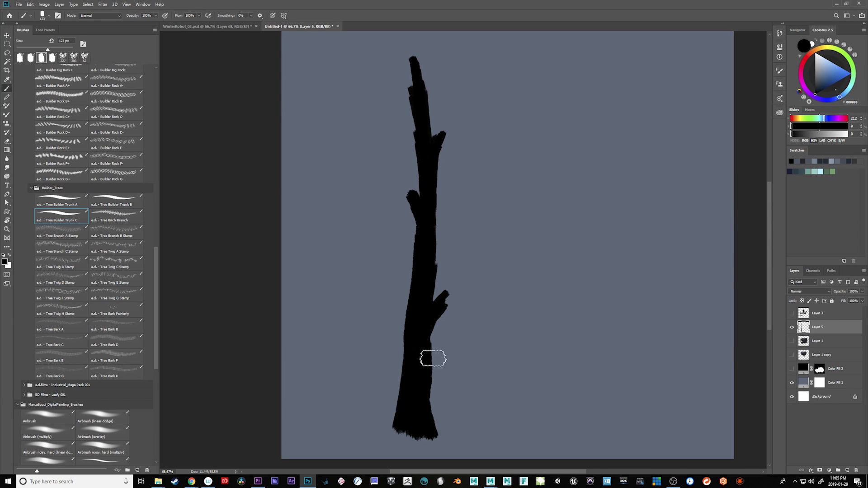
key(bracketright)
key(bracketright)
key(bracketright)
mouse_move(433, 359)
mouse_down()
mouse_move(428, 417)
mouse_move(418, 341)
mouse_move(409, 422)
mouse_move(423, 301)
mouse_move(429, 342)
mouse_move(420, 388)
mouse_move(430, 213)
mouse_up()
key(bracketleft)
key(bracketleft)
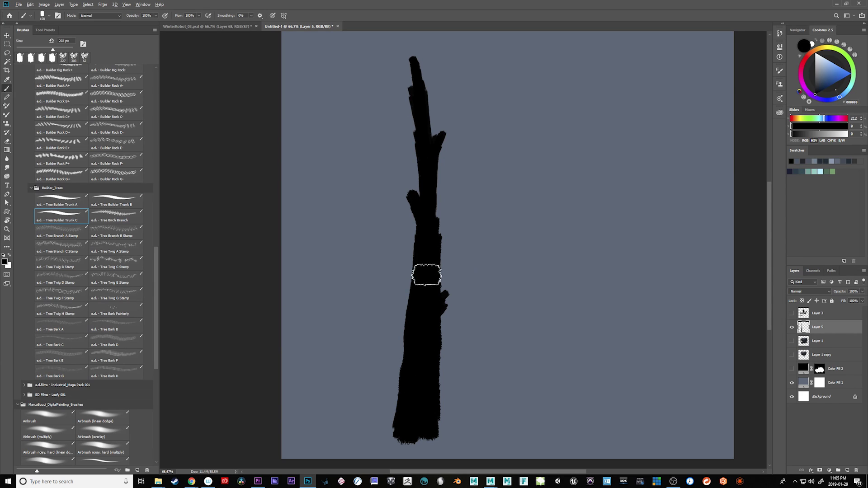
Paint a broken branch stub on the trunk's right side and erase its edges to a pointed shape
mouse_move(466, 292)
mouse_down()
mouse_move(439, 307)
mouse_move(470, 304)
mouse_up()
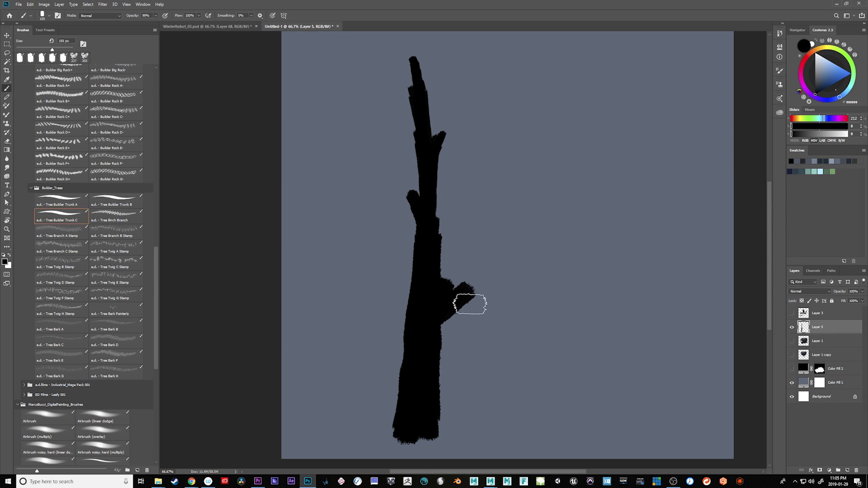
key(e)
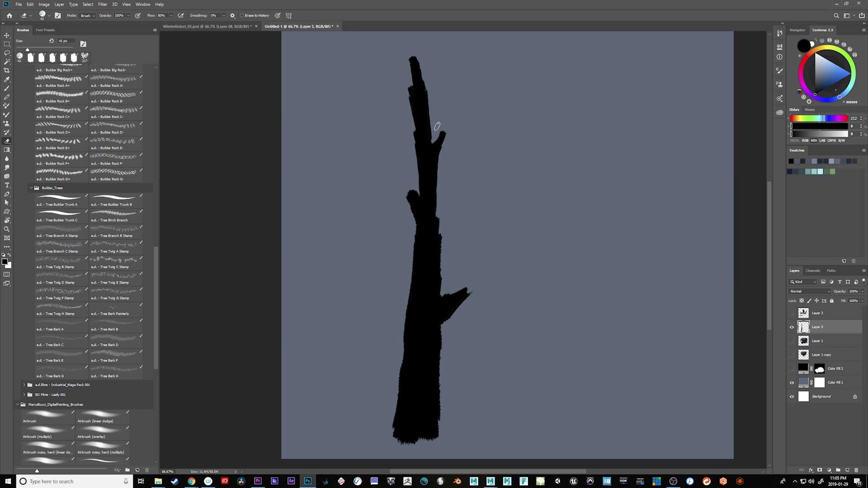
Paint a large branch rising to the upper right of the trunk, with an upright fork, using the Tree Builder Trunk B brush
key(b)
drag(424, 232, 431, 233)
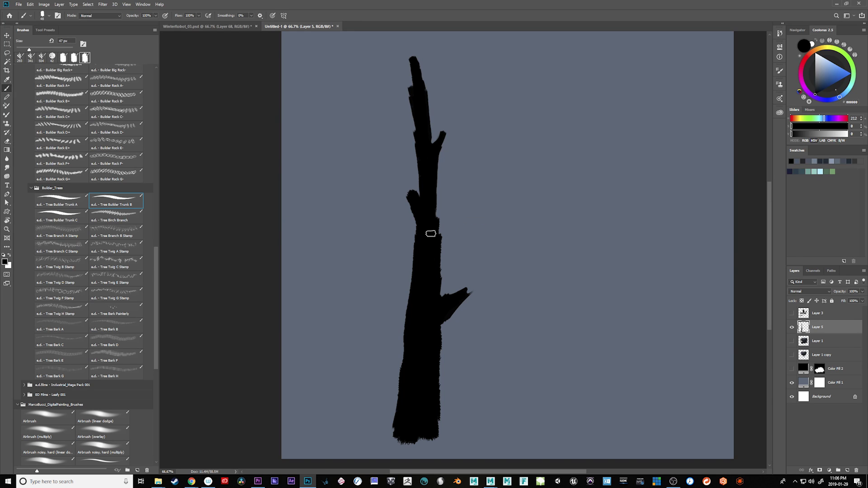
drag(431, 272, 496, 138)
drag(473, 200, 512, 104)
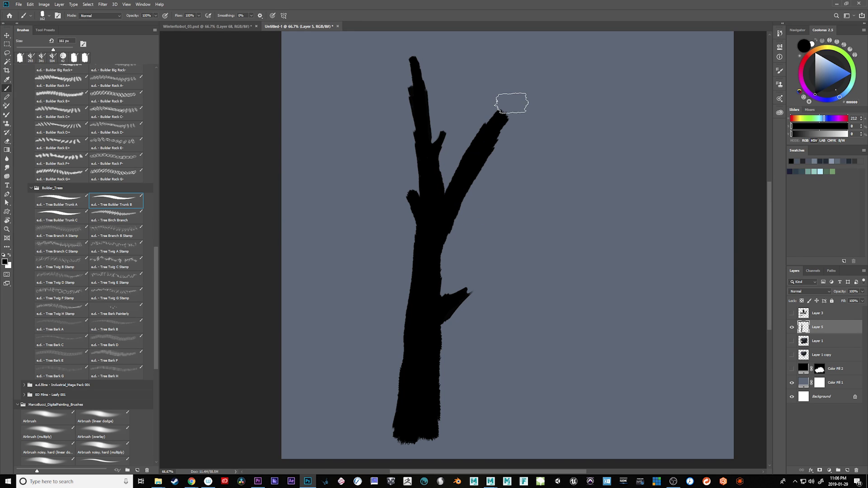
key(ctrl+z)
mouse_move(477, 165)
mouse_down()
mouse_move(503, 119)
mouse_move(493, 138)
mouse_move(479, 113)
mouse_up()
key(ctrl+z)
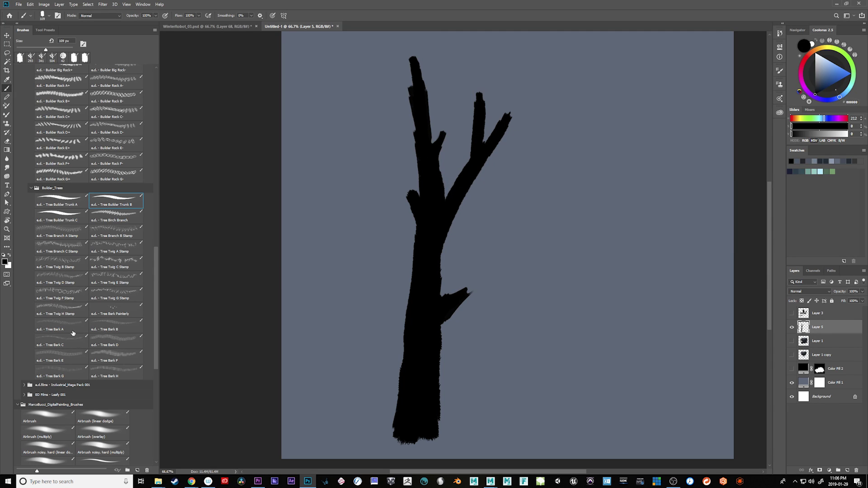
Choose the Texture_Painter_A brush, sample the background's blue-grey and lighten the left side of the lower trunk
drag(155, 257, 157, 145)
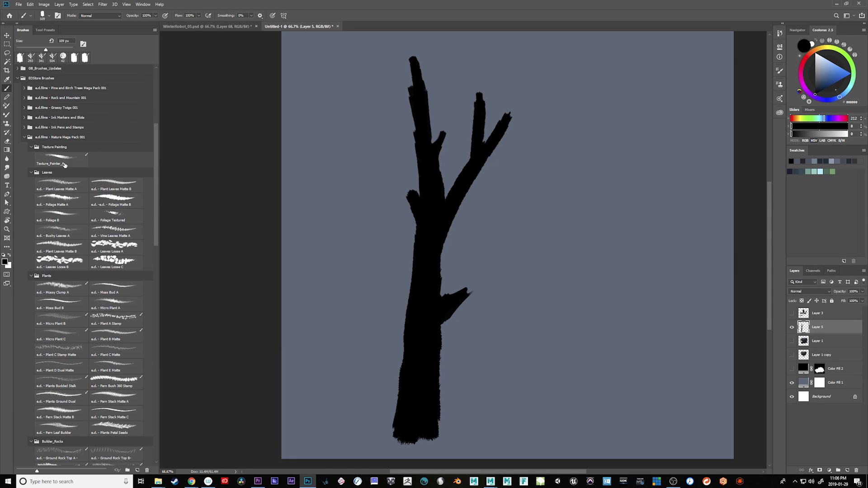
alt+click(463, 244)
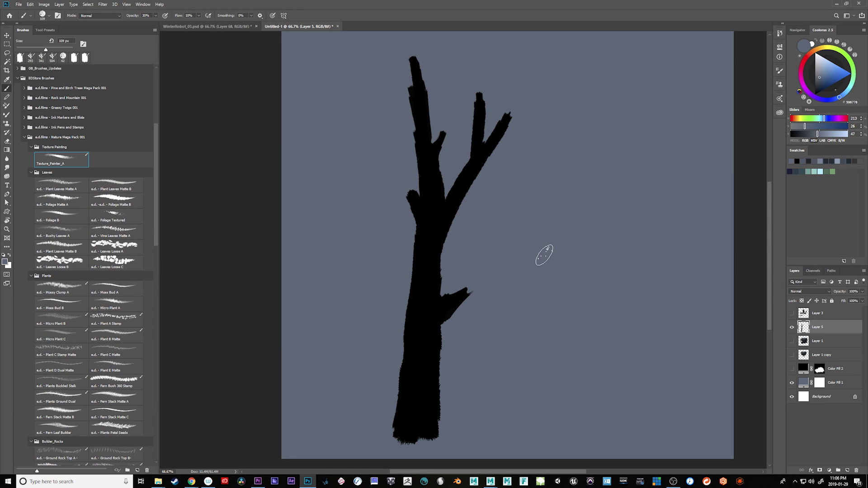
drag(408, 284, 468, 284)
drag(421, 240, 400, 450)
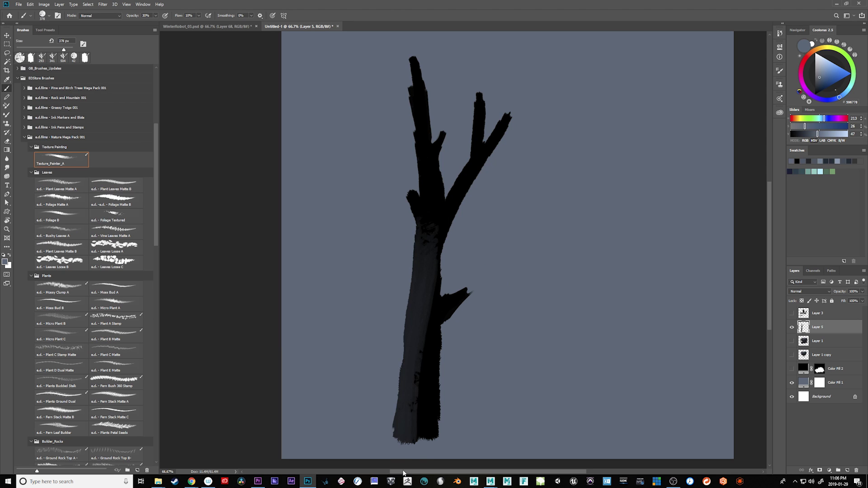
key(ctrl+z)
drag(474, 336, 482, 307)
drag(429, 315, 415, 314)
drag(430, 192, 408, 393)
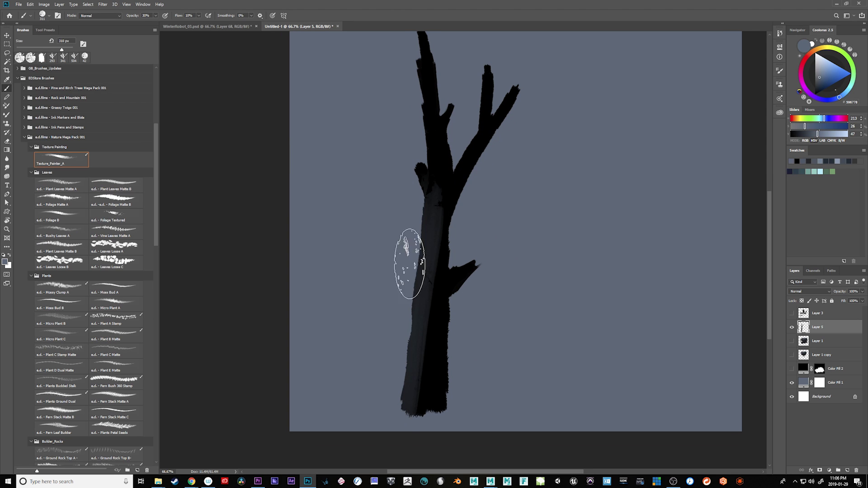
Lighten the trunk's left side, the upper left stub and the top of the trunk with Texture_Painter_A at about 178 px
drag(411, 260, 406, 389)
mouse_move(422, 195)
mouse_down()
mouse_move(400, 355)
mouse_move(389, 281)
mouse_move(401, 276)
mouse_move(415, 310)
mouse_move(426, 390)
mouse_move(428, 153)
mouse_up()
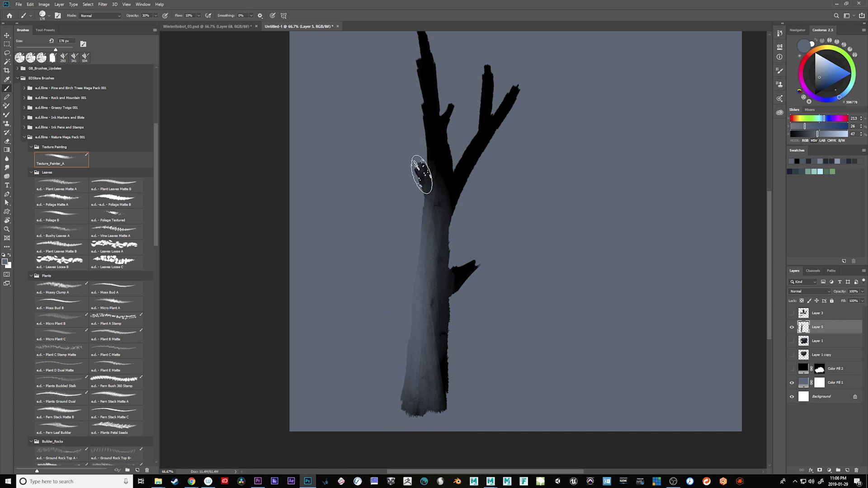
drag(414, 66, 429, 175)
drag(488, 199, 476, 254)
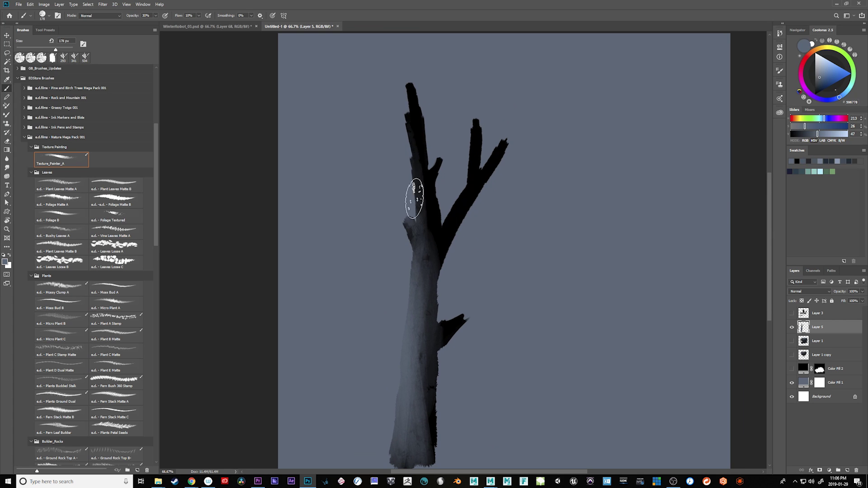
mouse_move(410, 109)
mouse_down()
mouse_move(416, 233)
mouse_move(420, 170)
mouse_up()
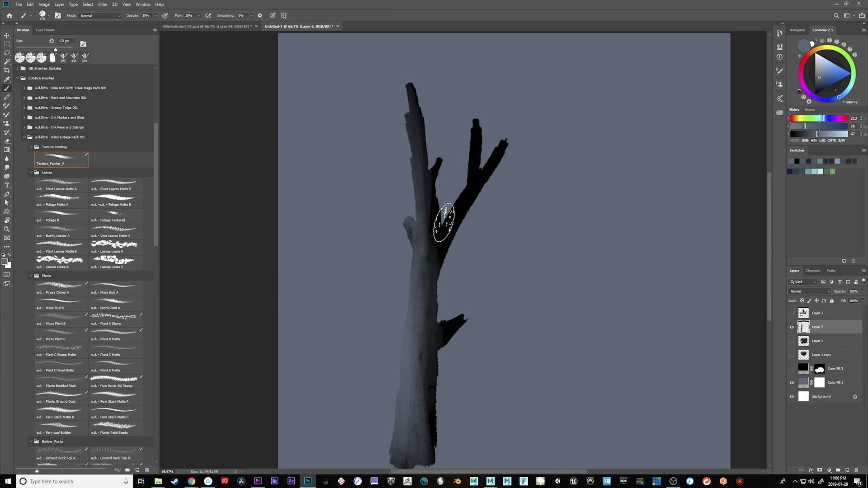
Lighten the upper right branch and its fork, then brush down the main trunk at about 319 px
mouse_move(444, 222)
mouse_down()
mouse_move(458, 187)
mouse_move(456, 165)
mouse_move(447, 229)
mouse_move(461, 210)
mouse_up()
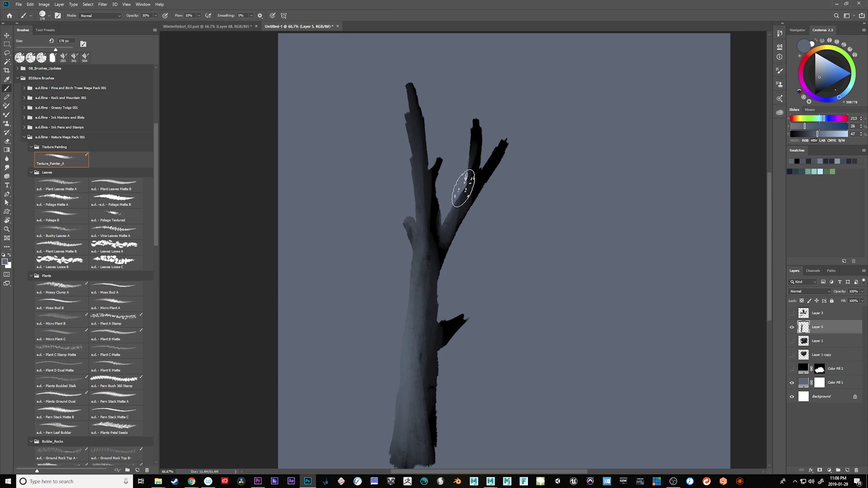
drag(468, 171, 464, 196)
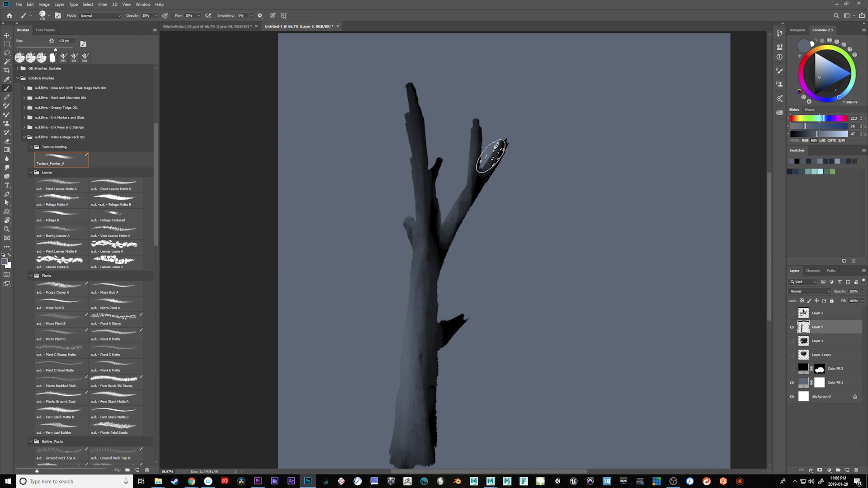
mouse_move(424, 92)
mouse_down()
mouse_move(428, 189)
mouse_move(420, 183)
mouse_move(445, 165)
mouse_move(408, 296)
mouse_up()
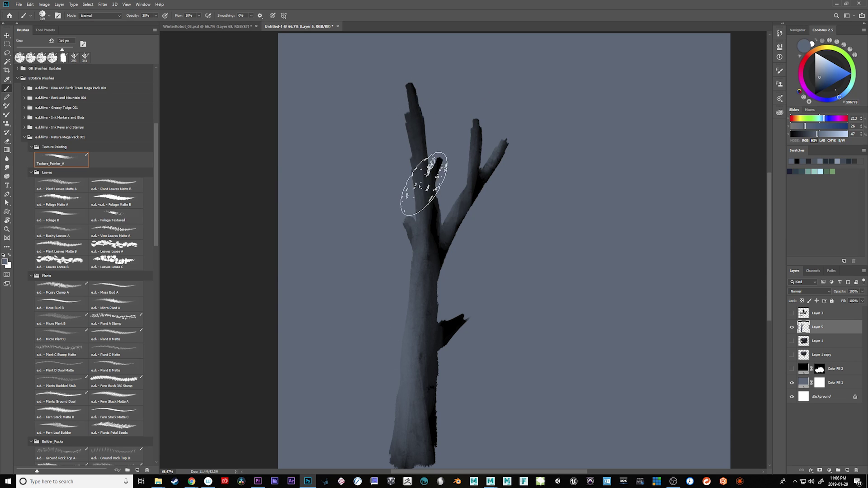
drag(424, 184, 417, 436)
Lock the layer's transparent pixels and lighten the trunk's right edge and broken stub with the background's blue-grey at 244 px
drag(501, 280, 509, 249)
alt+click(442, 360)
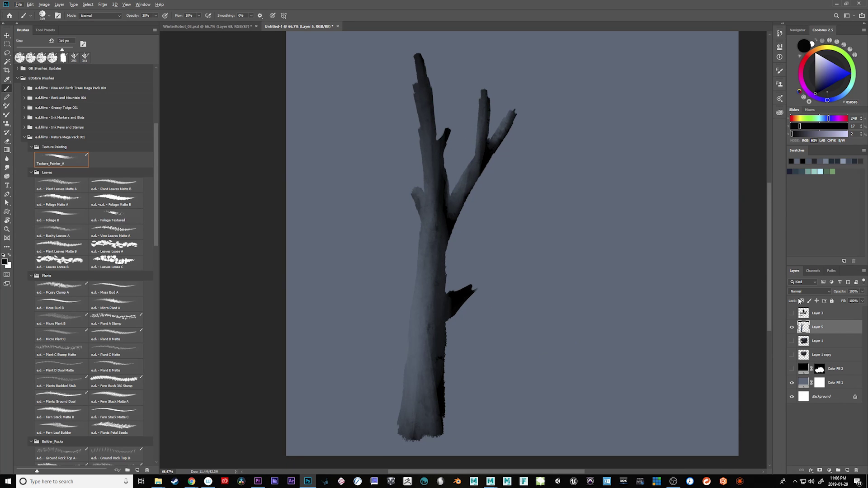
key(bracketleft)
key(bracketleft)
key(bracketleft)
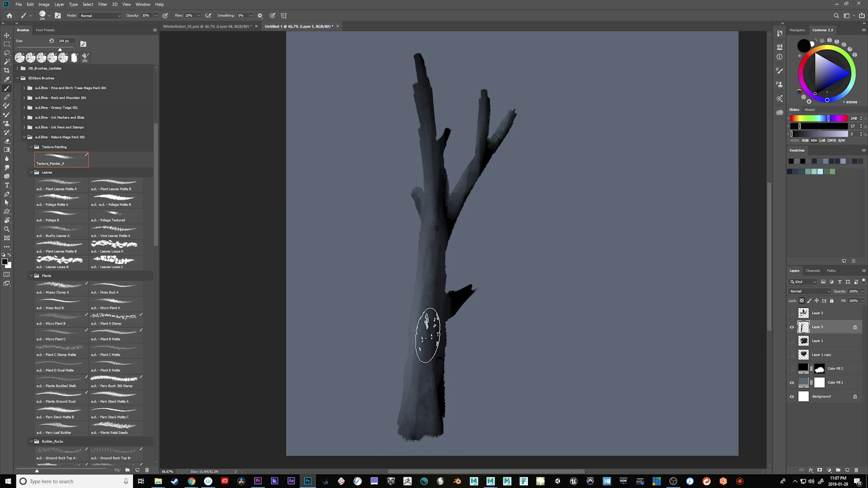
alt+click(482, 351)
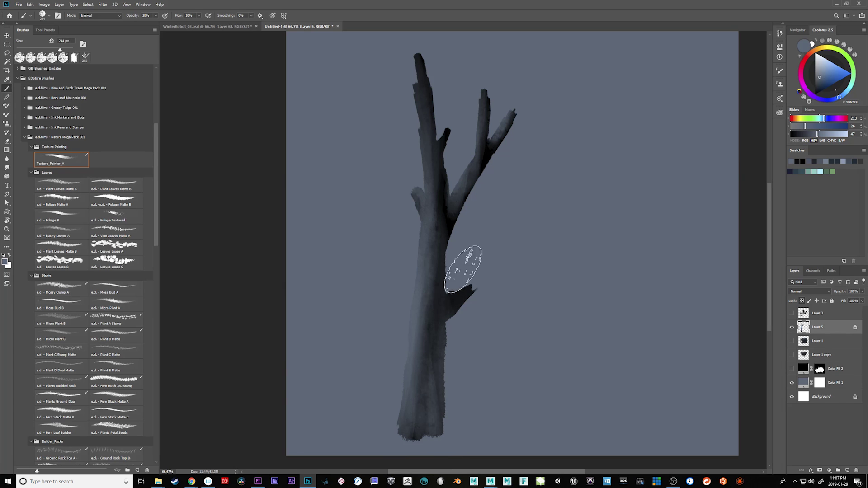
mouse_move(463, 269)
mouse_down()
mouse_move(462, 288)
mouse_move(472, 249)
mouse_move(461, 292)
mouse_move(465, 285)
mouse_move(439, 273)
mouse_up()
drag(429, 145, 432, 88)
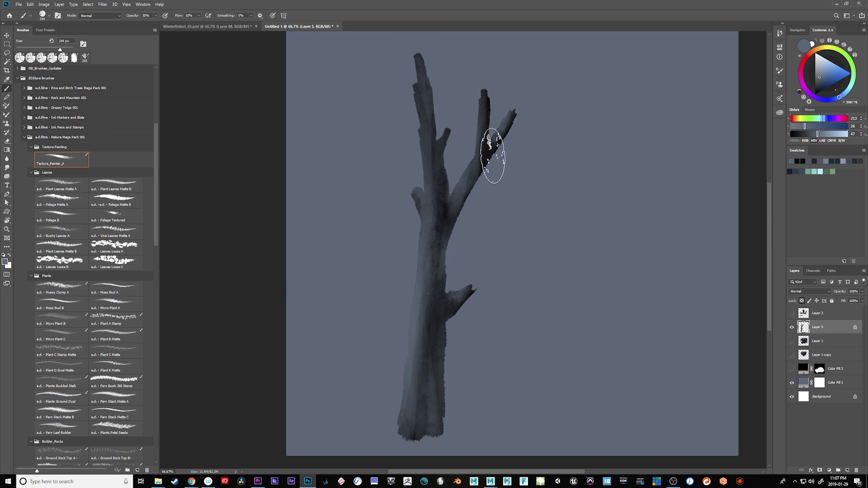
Lighten the dark fork of the right branch and shade the branch's underside with a sampled dark grey at 142 px
mouse_move(494, 155)
mouse_down()
mouse_move(511, 112)
mouse_move(471, 210)
mouse_up()
drag(486, 170, 474, 240)
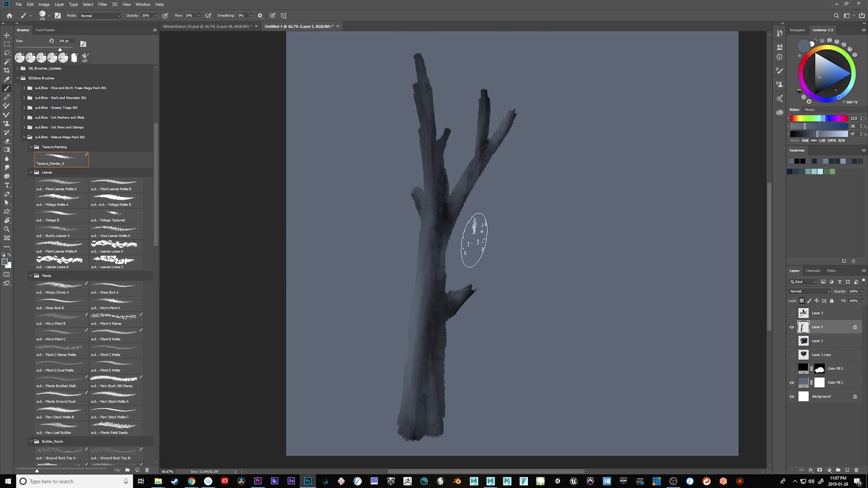
drag(500, 104, 495, 79)
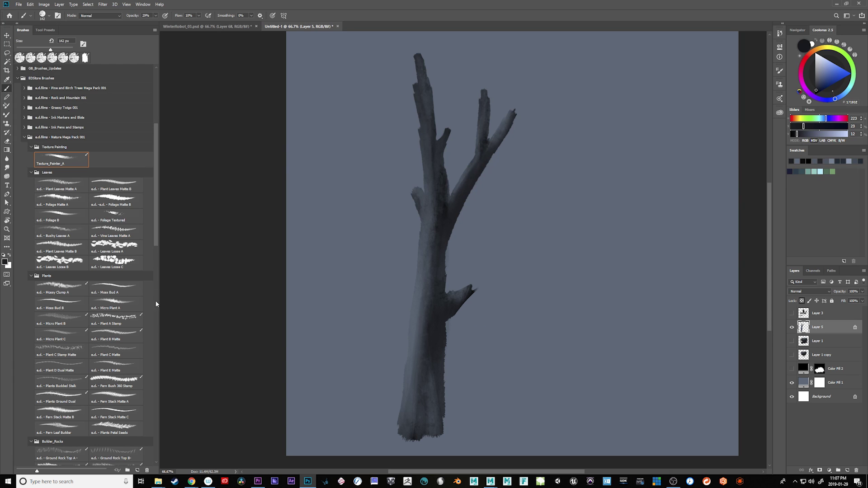
Choose the Tree Bark H brush, set the colour to black and paint bark texture on the lower trunk
drag(156, 234, 153, 357)
click(120, 353)
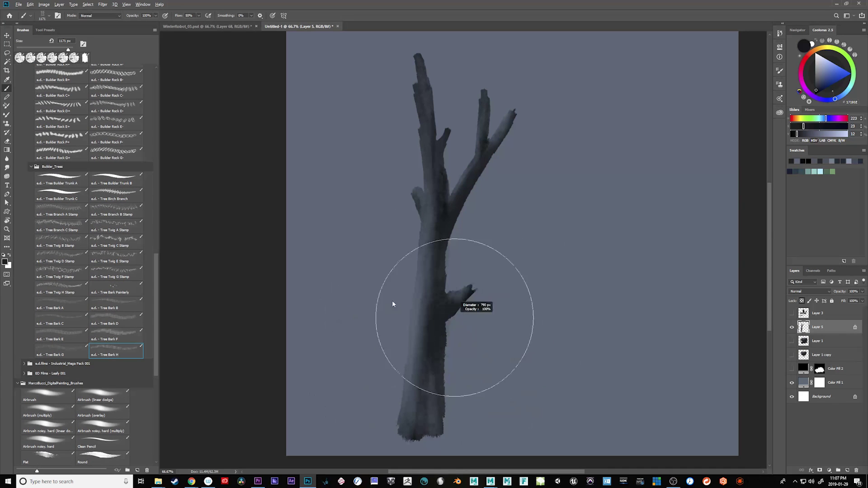
drag(423, 313, 426, 312)
click(816, 94)
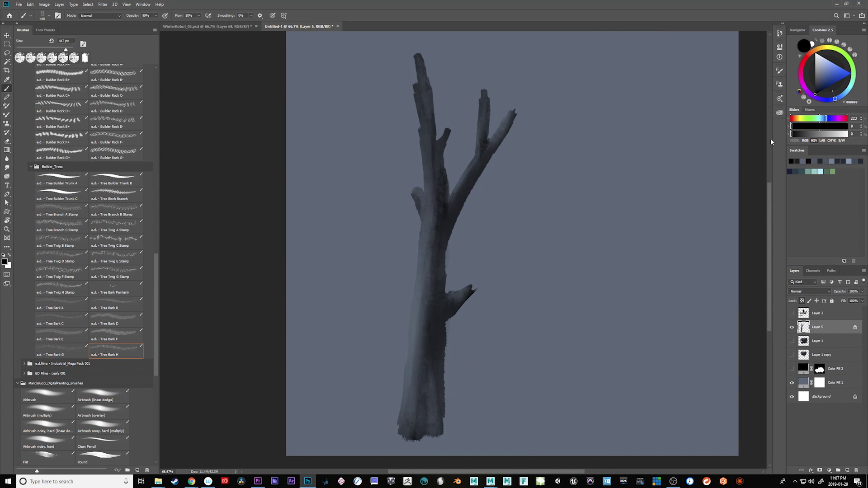
drag(440, 284, 429, 437)
mouse_move(440, 338)
mouse_down()
mouse_move(430, 344)
mouse_move(427, 325)
mouse_up()
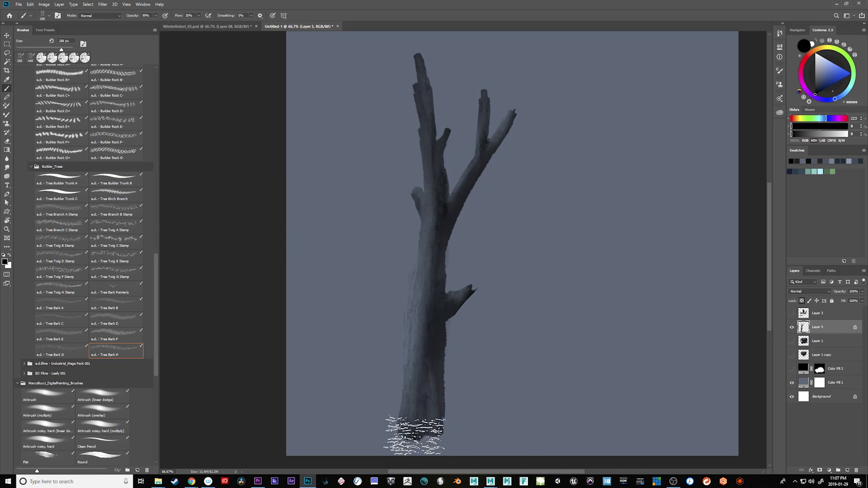
Set the flow to 30% and paint finer Tree Bark H texture up the trunk, reducing the brush to about 138 px
key(shift+3)
mouse_move(425, 440)
mouse_down()
mouse_move(440, 406)
mouse_move(437, 333)
mouse_up()
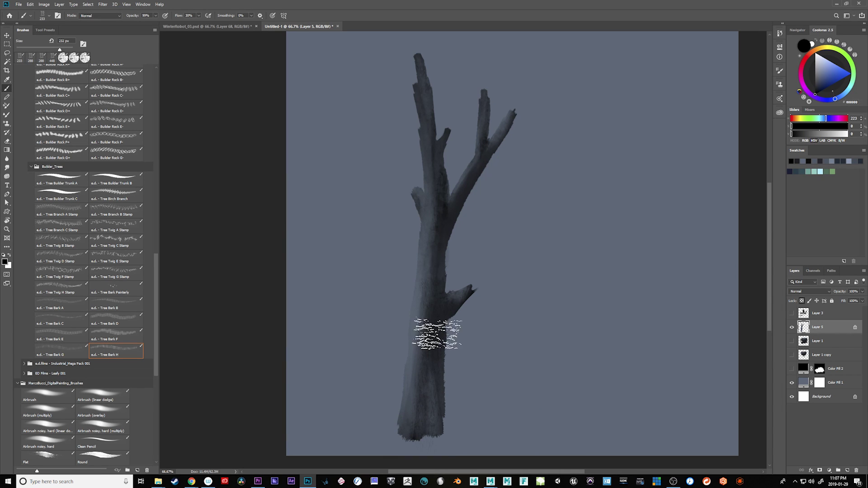
drag(438, 304, 421, 304)
drag(433, 226, 438, 279)
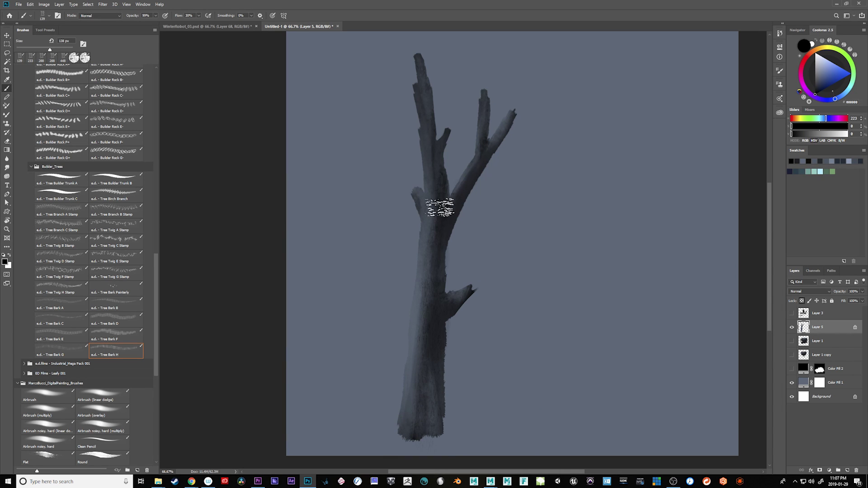
Choose the Tree Bark F brush, undo the oversized 412 px stroke and paint bark on the middle of the trunk at 220 px
click(119, 334)
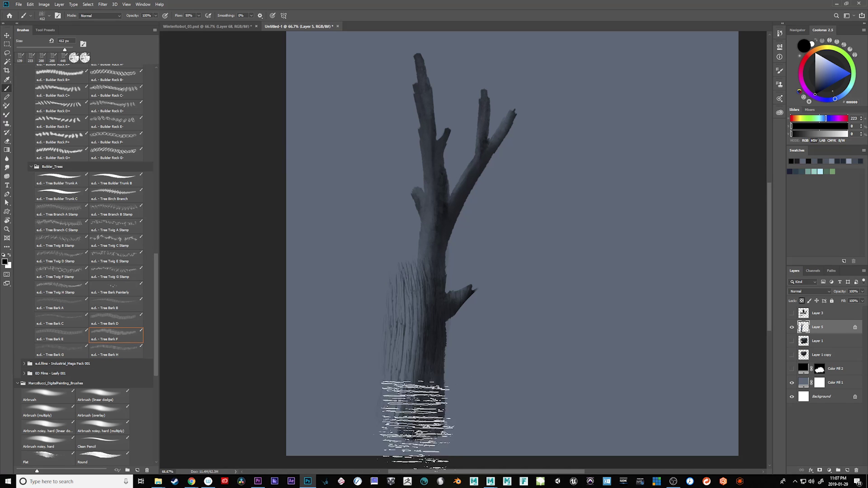
drag(425, 206, 378, 410)
key(ctrl+z)
drag(407, 286, 388, 296)
drag(427, 237, 422, 318)
Reduce the Tree Bark F brush to 130 px and paint fine vertical bark down the trunk
key(bracketleft)
key(bracketleft)
key(bracketleft)
key(bracketleft)
key(bracketleft)
key(bracketleft)
key(bracketleft)
key(bracketleft)
drag(429, 261, 427, 413)
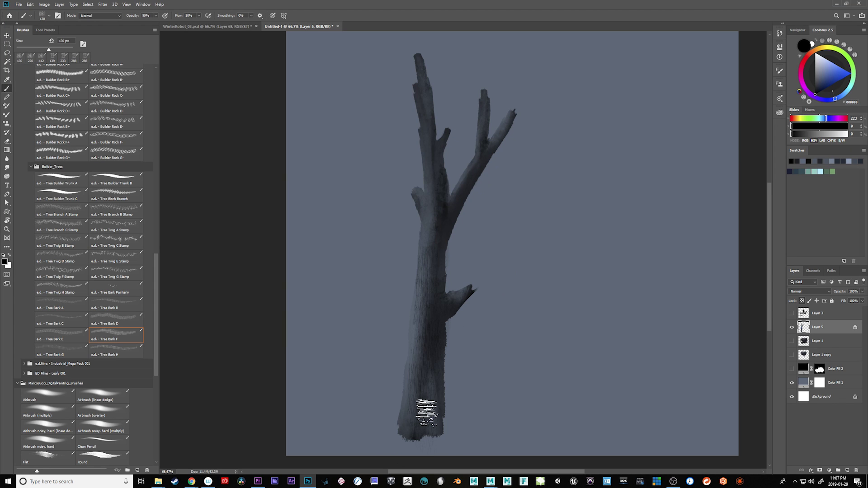
Paint Tree Bark E texture down the full trunk to its base, reducing the brush from 377 px to 197 px
click(64, 336)
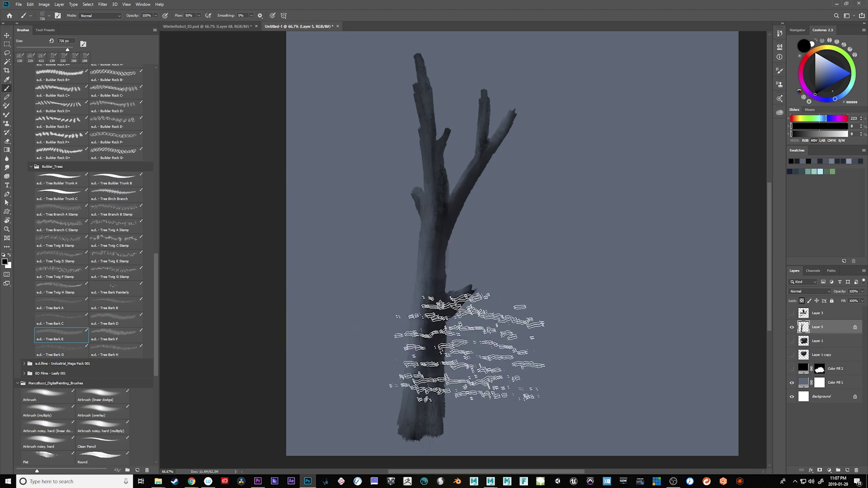
drag(447, 329, 409, 333)
drag(426, 298, 430, 425)
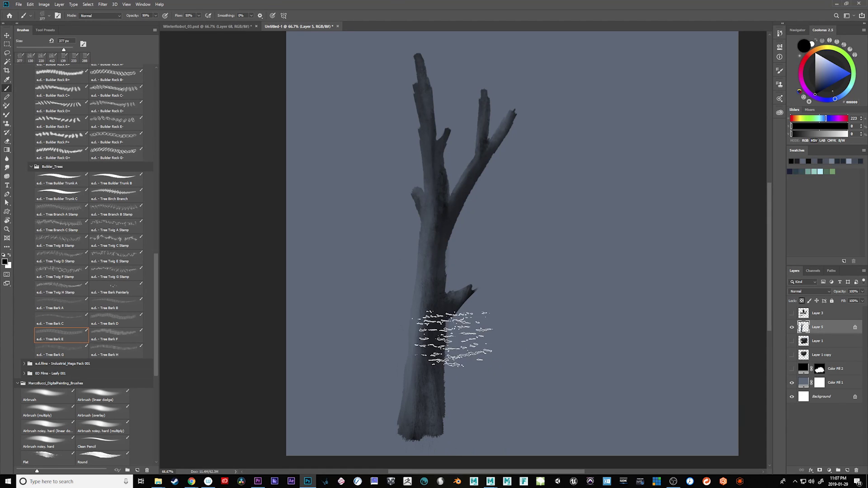
drag(455, 327, 436, 324)
drag(430, 253, 415, 440)
drag(433, 226, 430, 445)
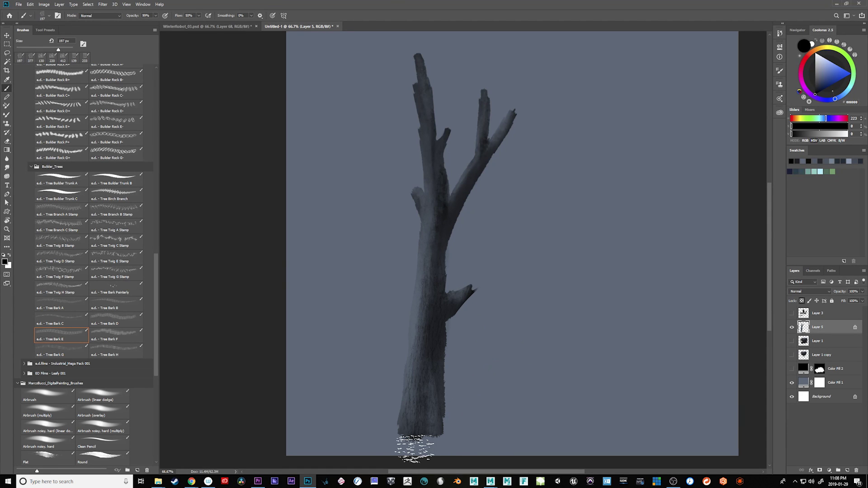
Choose the Tree Bark C brush and paint bark on the upper trunk, reducing the brush to 139 px
click(77, 323)
drag(424, 210, 388, 215)
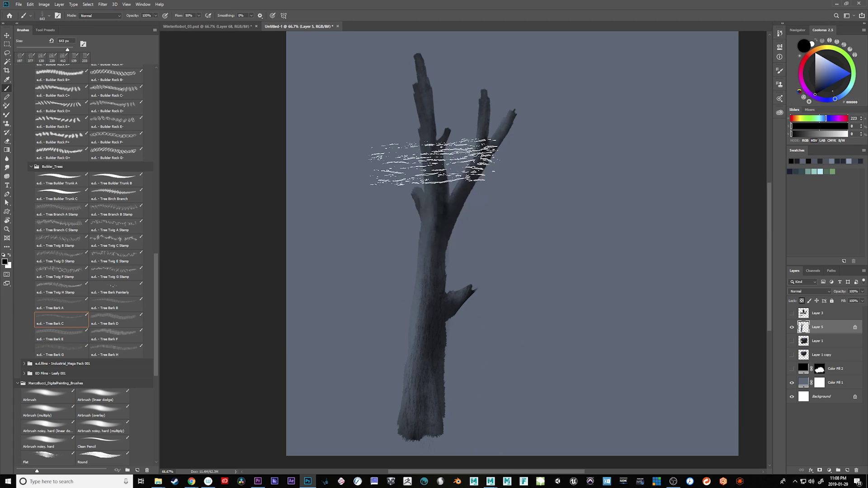
drag(437, 164, 428, 261)
drag(432, 202, 396, 200)
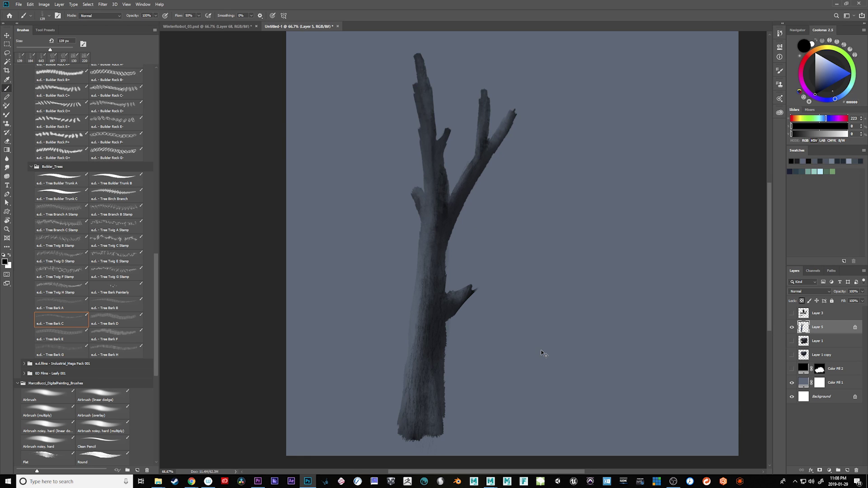
Paint Tree Bark B texture along the upper and middle trunk in black, reducing the brush from 295 px to 121 px
key(ctrl+plus)
drag(513, 269, 523, 359)
click(116, 304)
drag(435, 244, 422, 250)
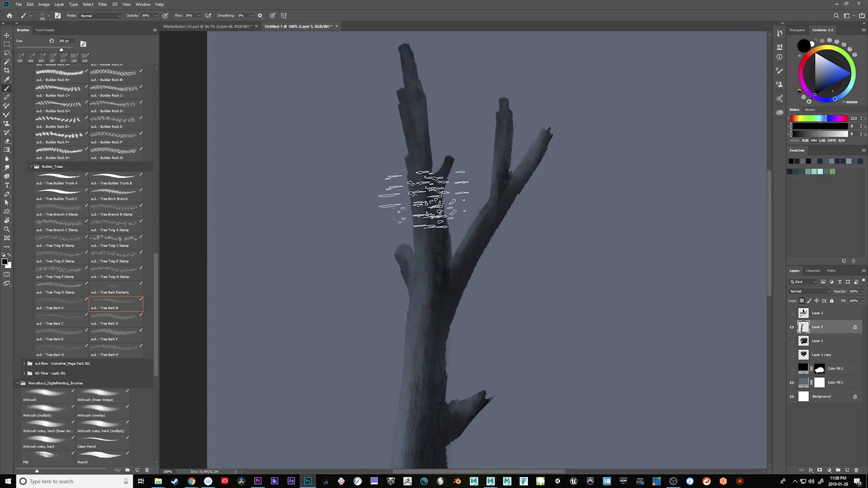
drag(424, 200, 429, 384)
drag(438, 268, 417, 235)
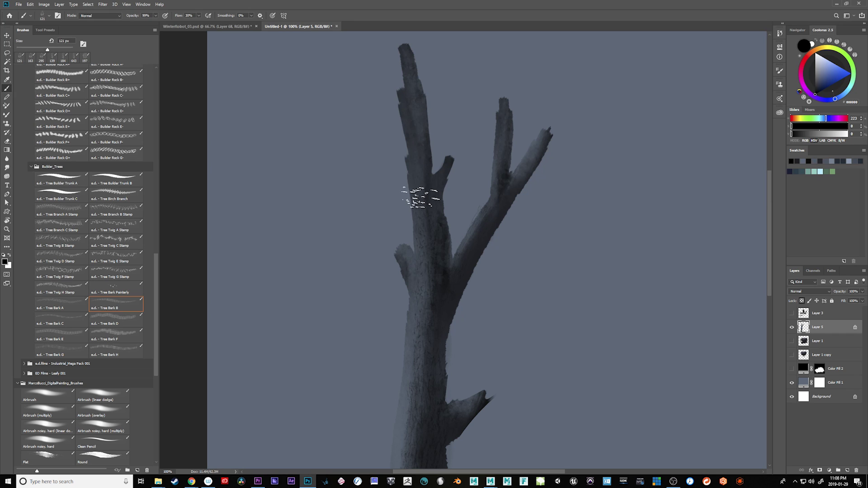
drag(572, 290, 596, 182)
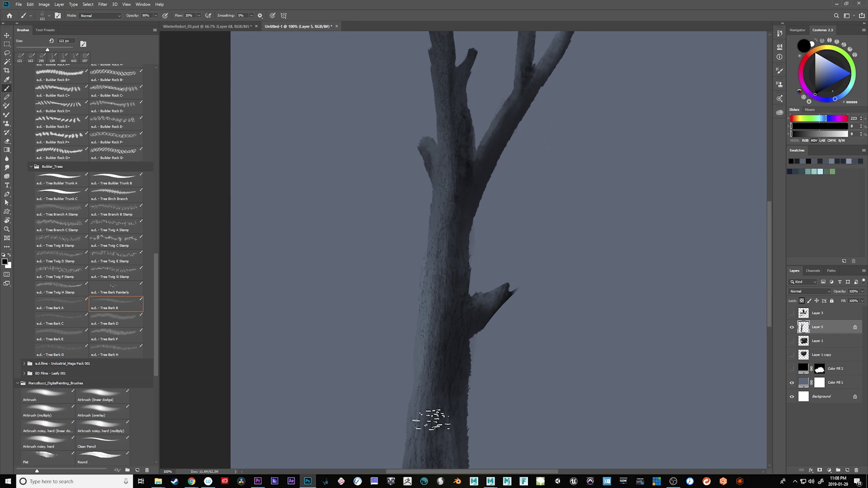
Set the colour to light blue-grey 7C8794 and paint lighter Tree Bark B texture on the lower trunk at 223 px
click(819, 77)
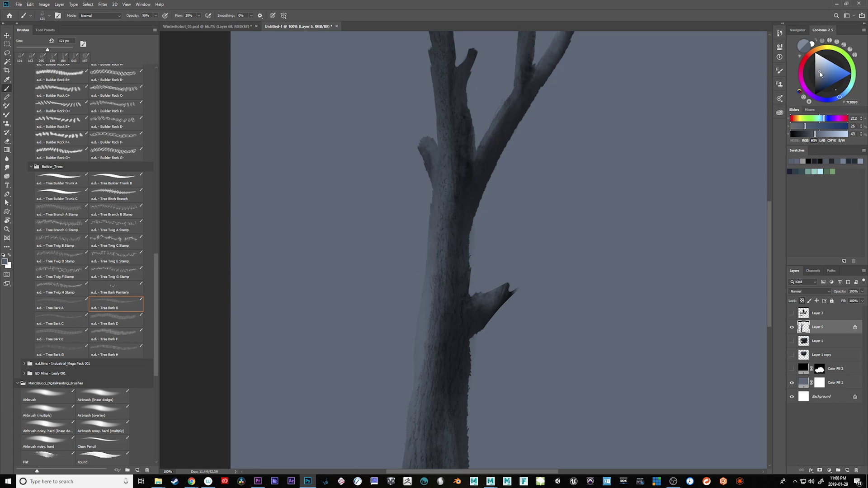
click(819, 72)
drag(535, 308, 557, 243)
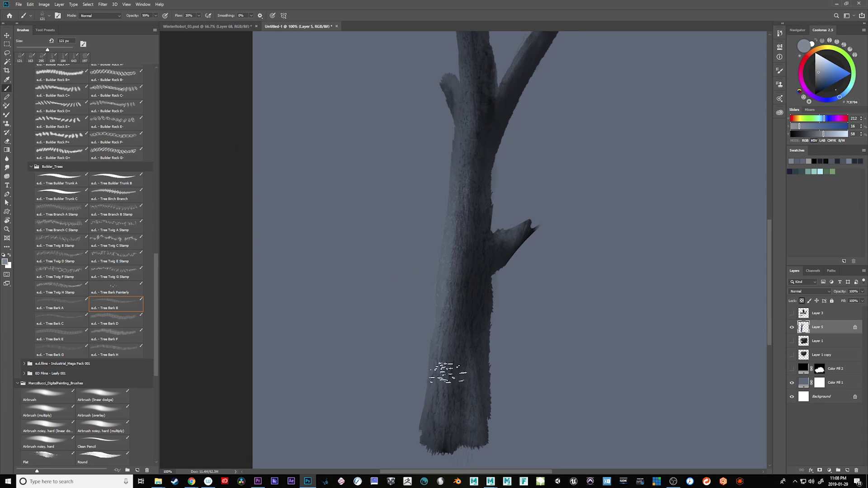
mouse_move(462, 394)
mouse_down()
mouse_move(466, 302)
mouse_move(492, 393)
mouse_up()
mouse_move(474, 285)
mouse_down()
mouse_move(479, 391)
mouse_move(470, 432)
mouse_up()
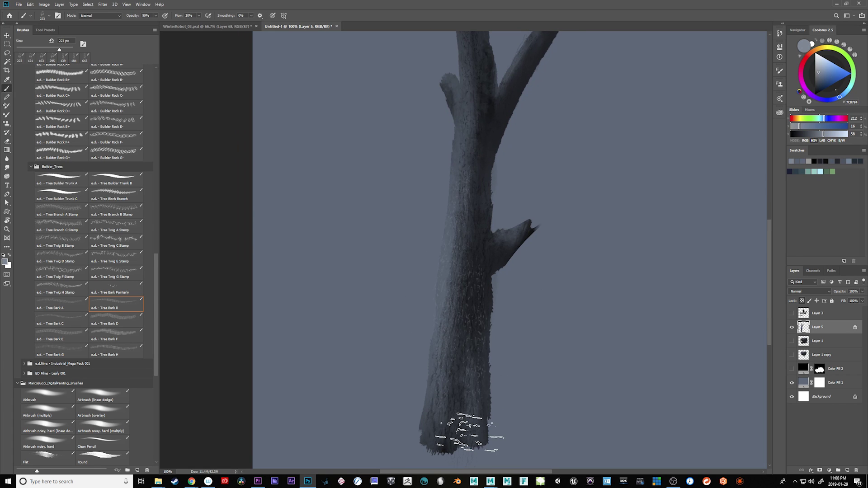
key(4)
drag(492, 317, 483, 382)
drag(488, 183, 467, 334)
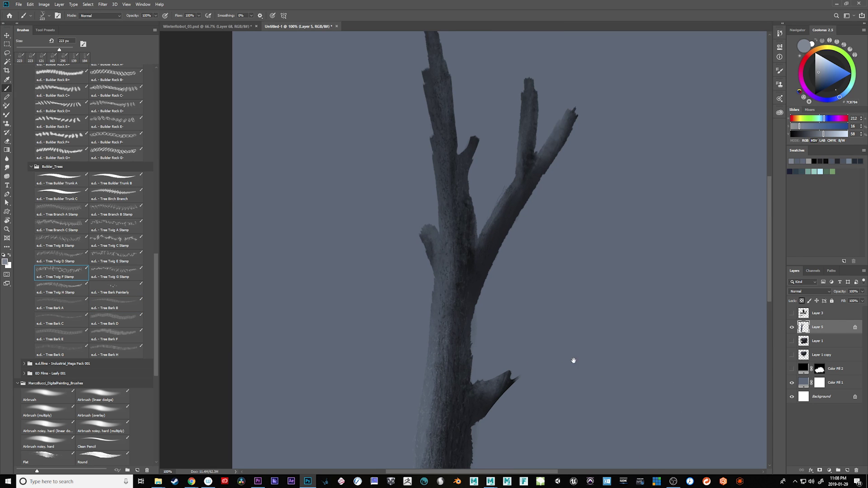
Set the colour to black, add a new layer and stamp a twig beside the right branch with Tree Twig F Stamp
mouse_move(540, 362)
mouse_down()
mouse_move(573, 404)
mouse_move(526, 362)
mouse_up()
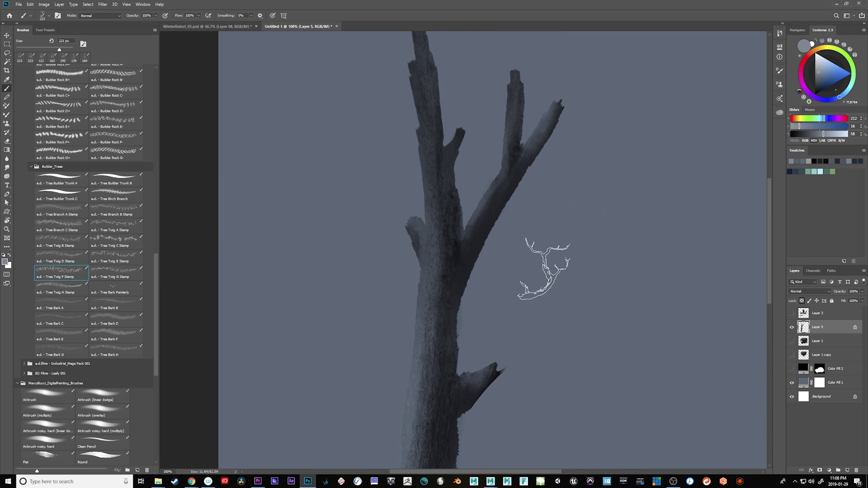
key(d)
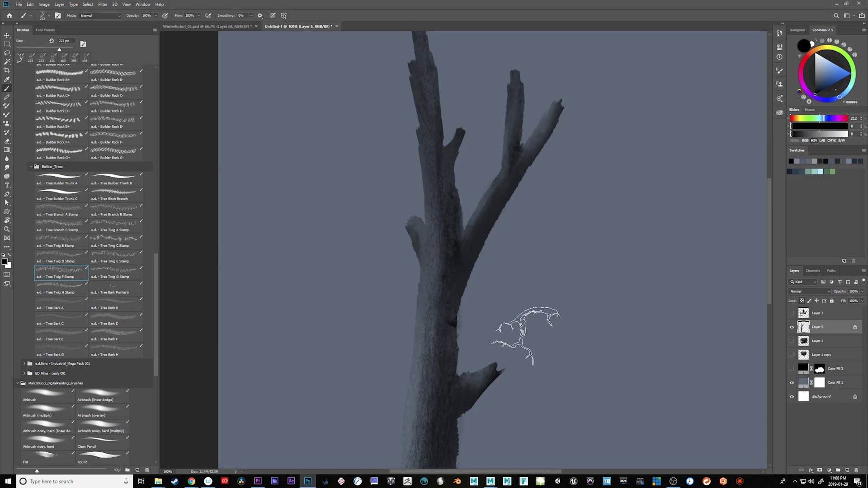
click(847, 471)
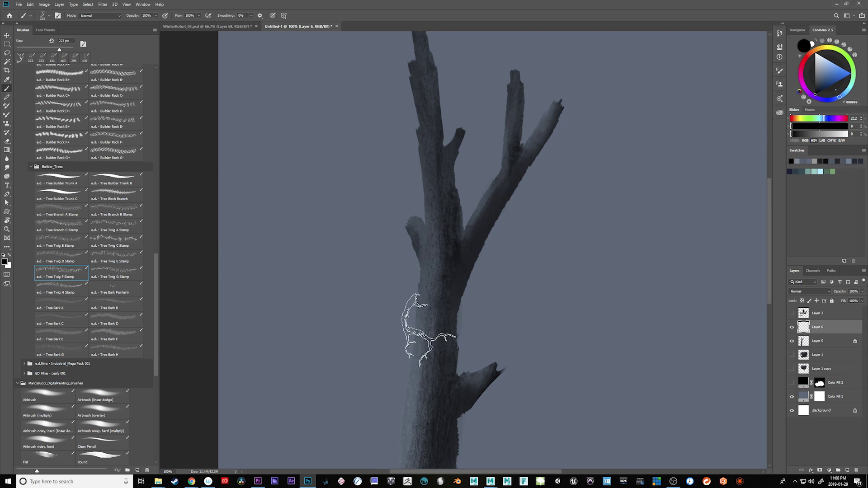
click(509, 232)
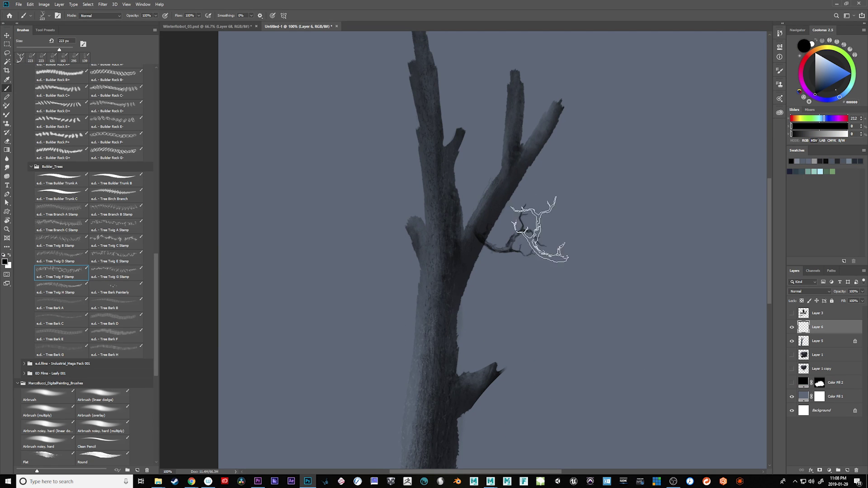
Stamp a black Tree Twig F on the left side of the upper trunk at 223 px
drag(556, 338, 539, 362)
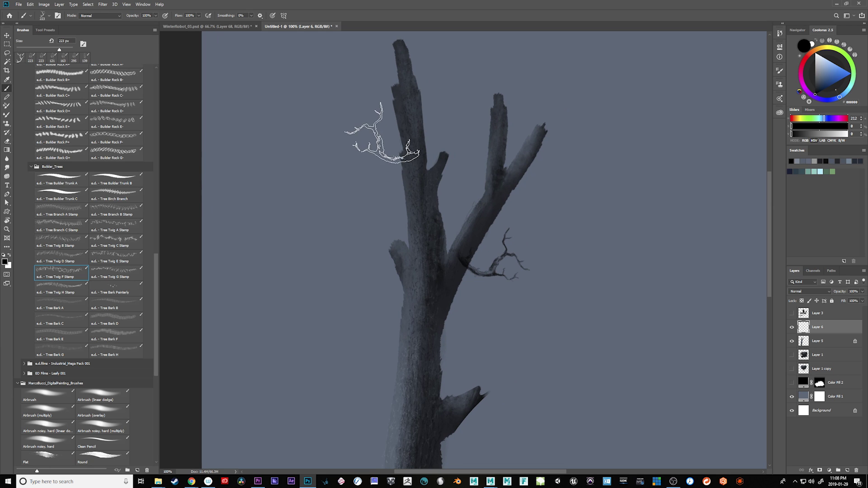
click(373, 134)
drag(625, 303, 630, 311)
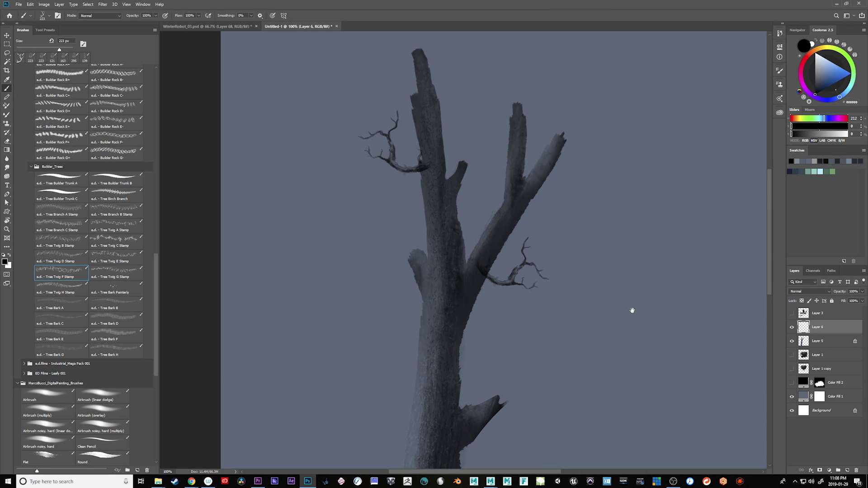
Build a separate branch left of the trunk from smaller twig stamps at 178 px, joined to a larger Tree Twig H stamp as its base
click(328, 307)
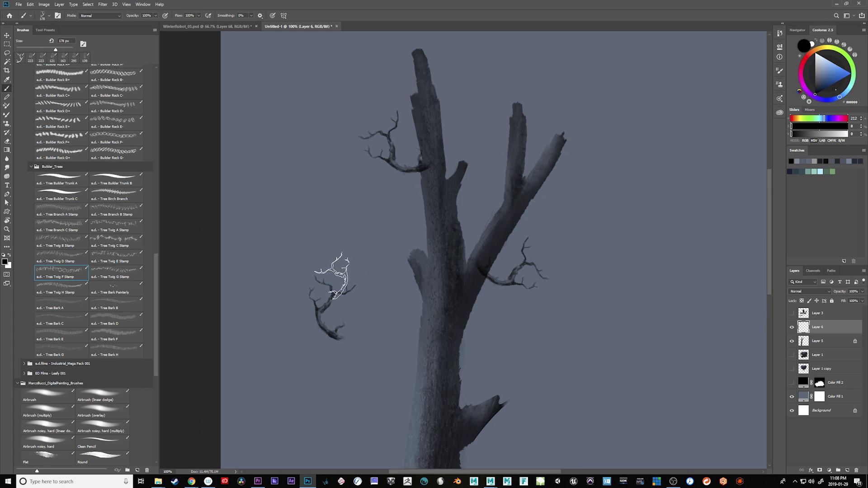
click(328, 278)
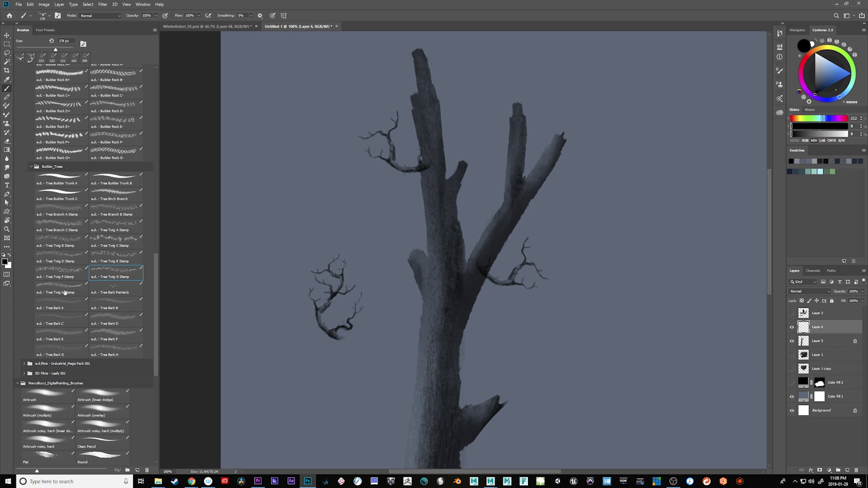
drag(344, 342, 372, 355)
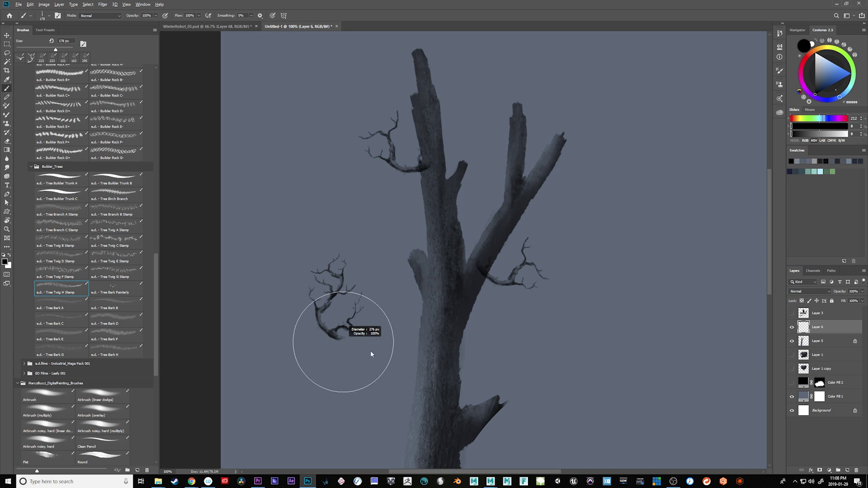
click(355, 356)
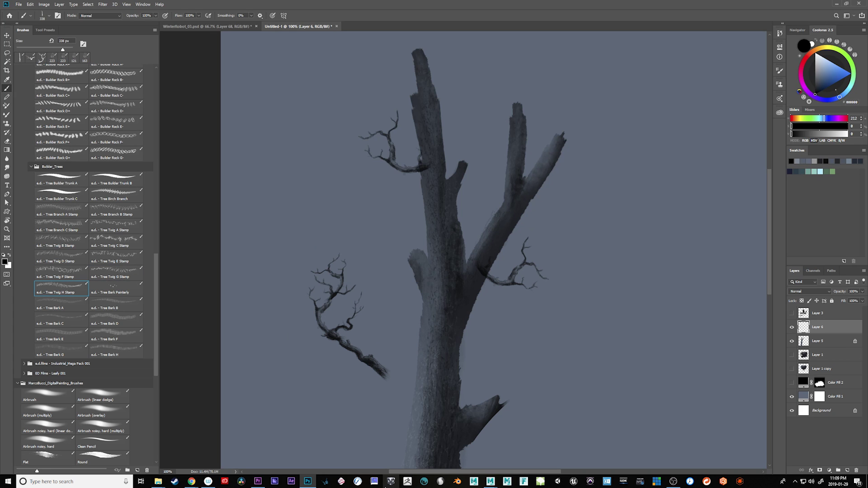
Choose Tree Twig F Stamp, try a 196 px twig on the outer side of the left branch, and undo it
click(65, 272)
alt+right_click(329, 357)
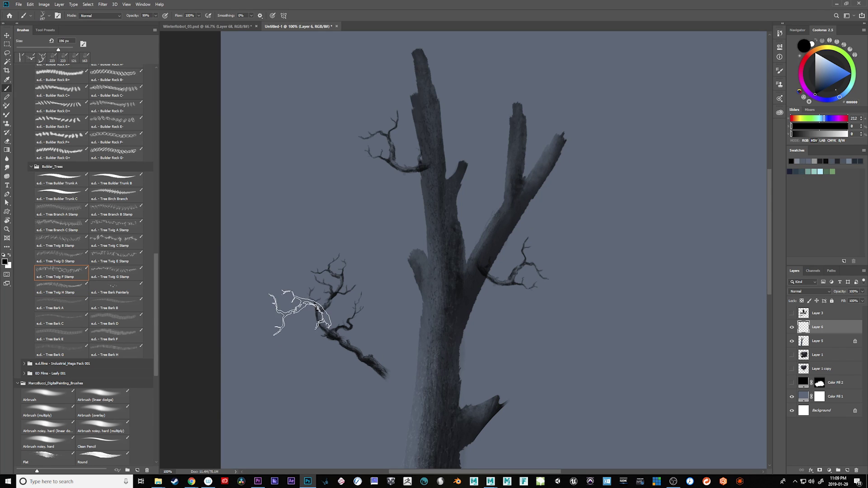
click(292, 316)
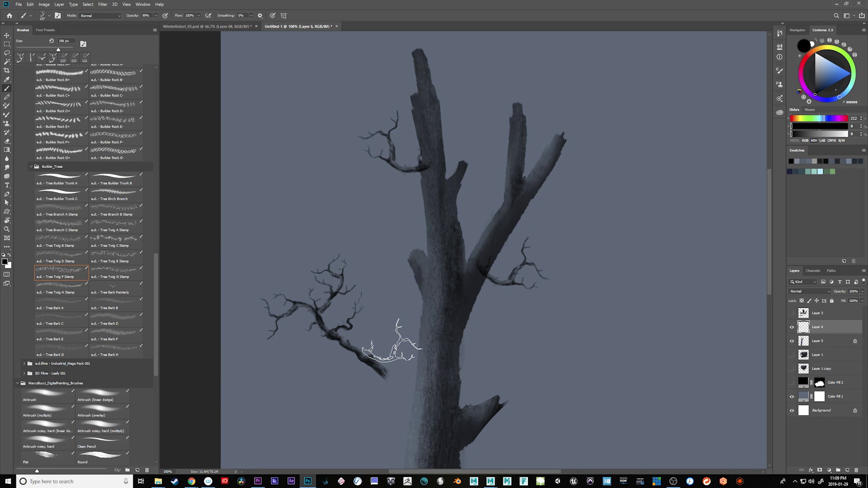
key(ctrl+z)
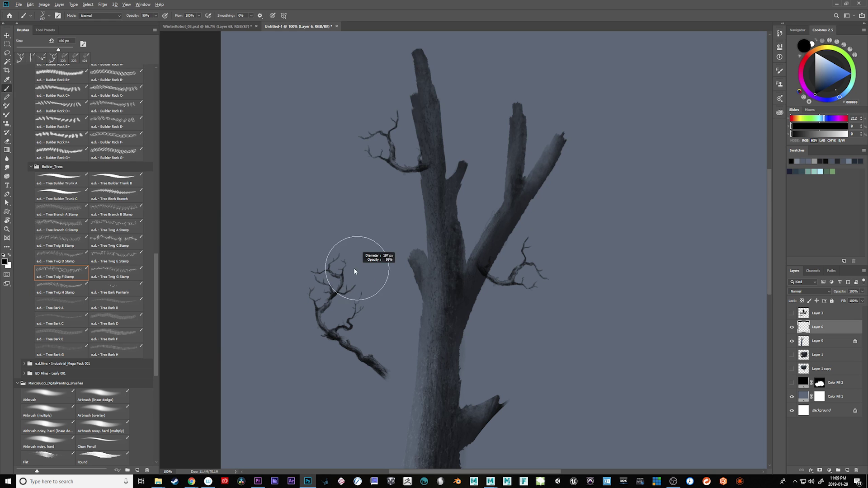
Enlarge the Tree Twig F brush to 600 px and stamp a large branch growing from the trunk's lower right stub
key(ctrl+plus)
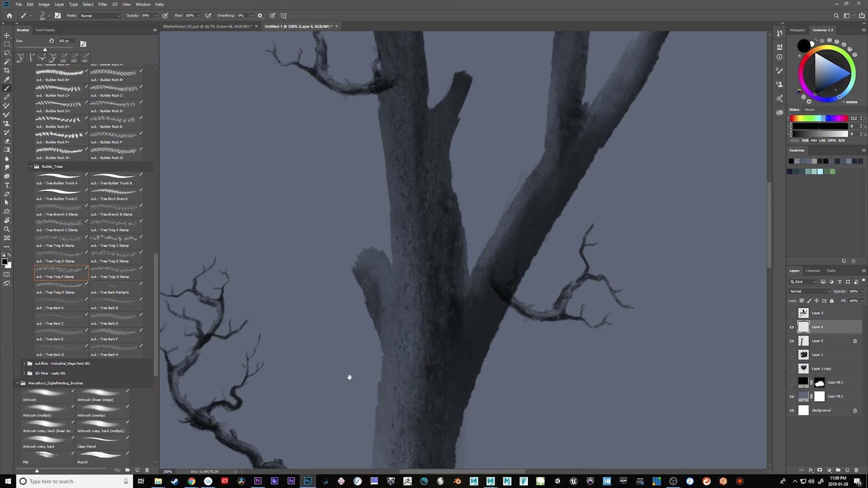
key(ctrl+minus)
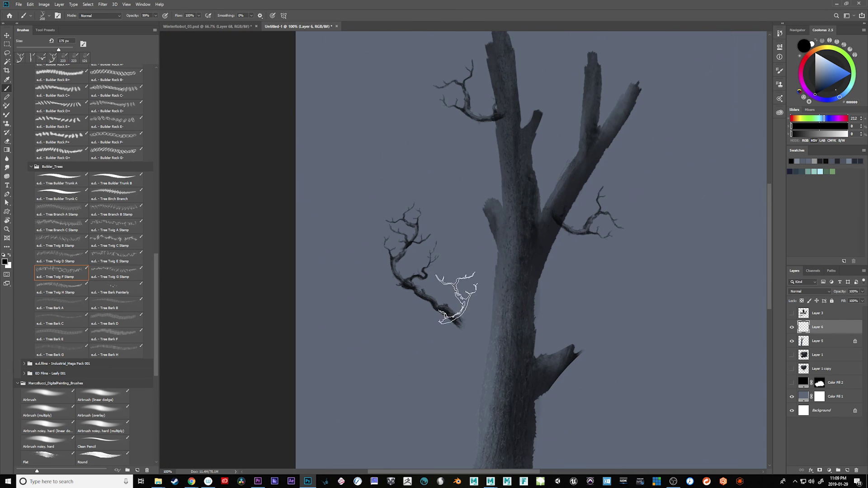
key(bracketright)
key(bracketright)
key(bracketright)
key(bracketright)
key(bracketright)
click(627, 294)
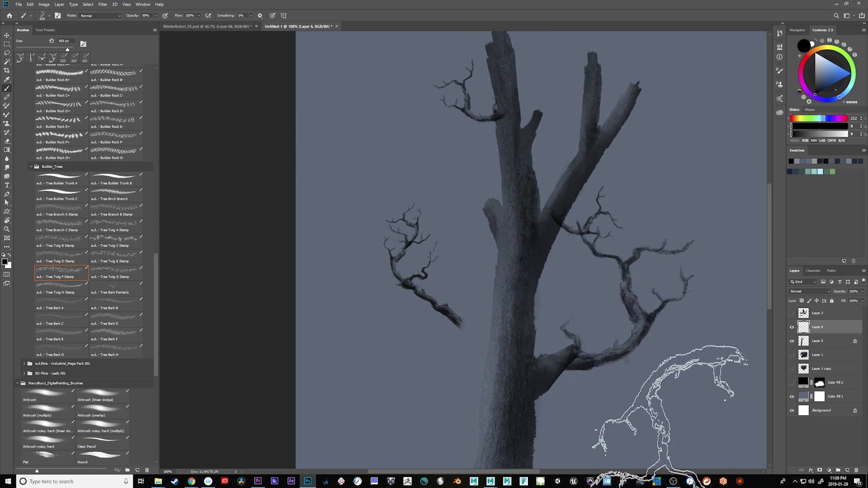
Reduce the brush to 320 px and stamp a Tree Twig B hanging from the large right branch
drag(567, 315, 507, 315)
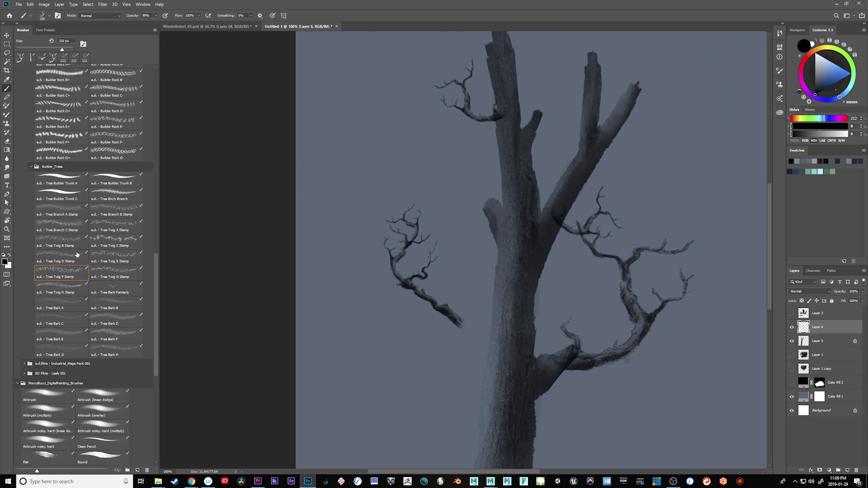
click(67, 245)
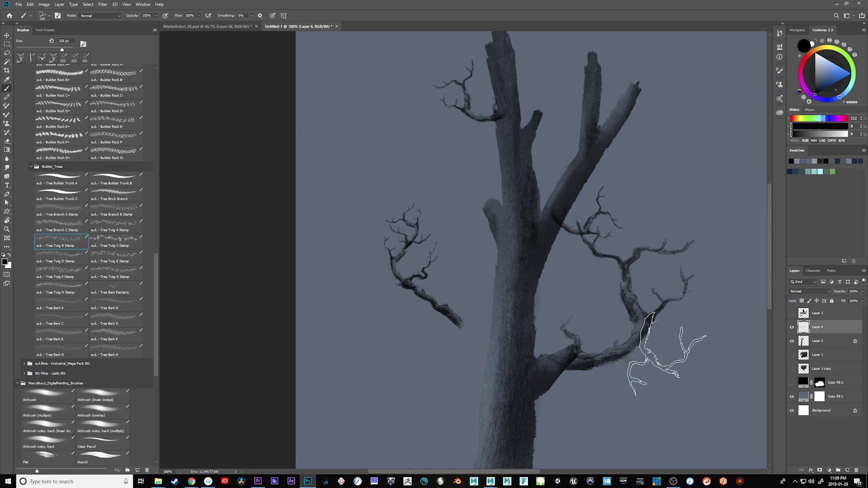
click(657, 357)
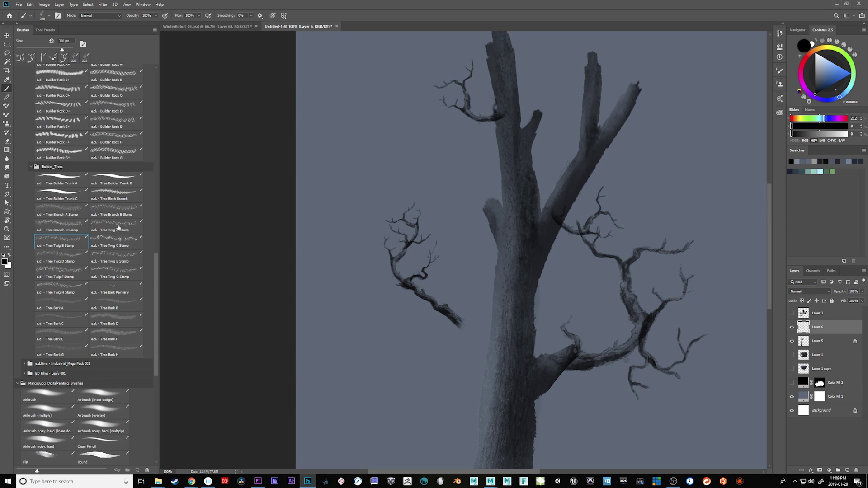
Extend the left branch with a Tree Twig A stamp on its inner side and a Tree Branch B stamp at its upper end
click(119, 228)
click(452, 277)
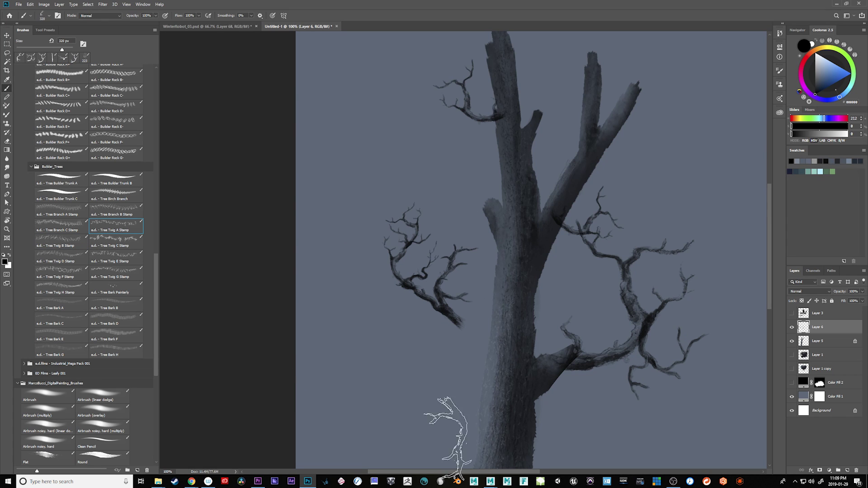
click(107, 211)
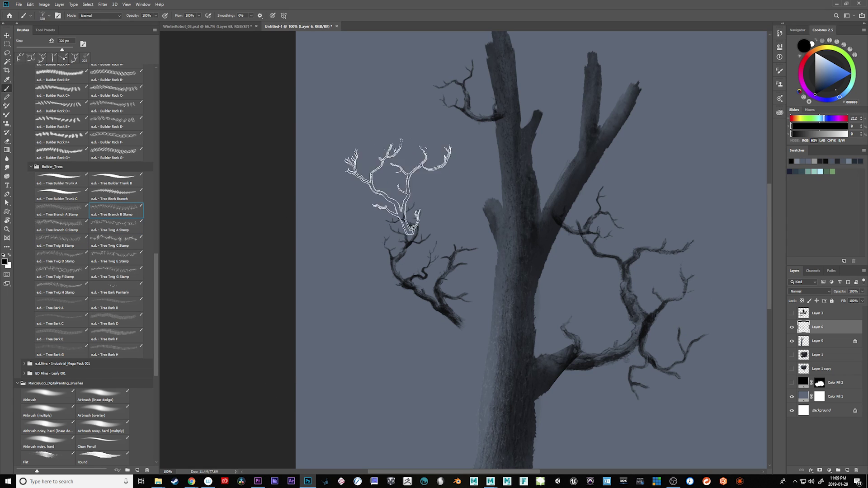
click(394, 229)
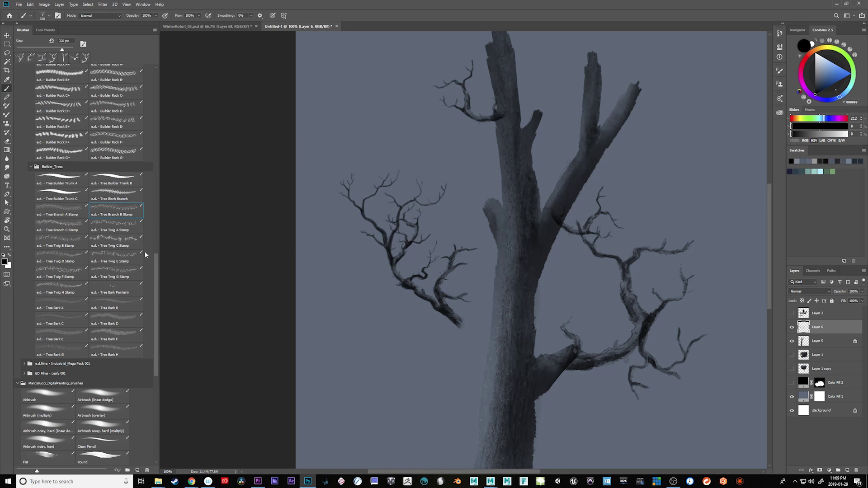
Add Tree Branch A stamps to the inner side of the left branch and to the upper twigs on the right
click(63, 209)
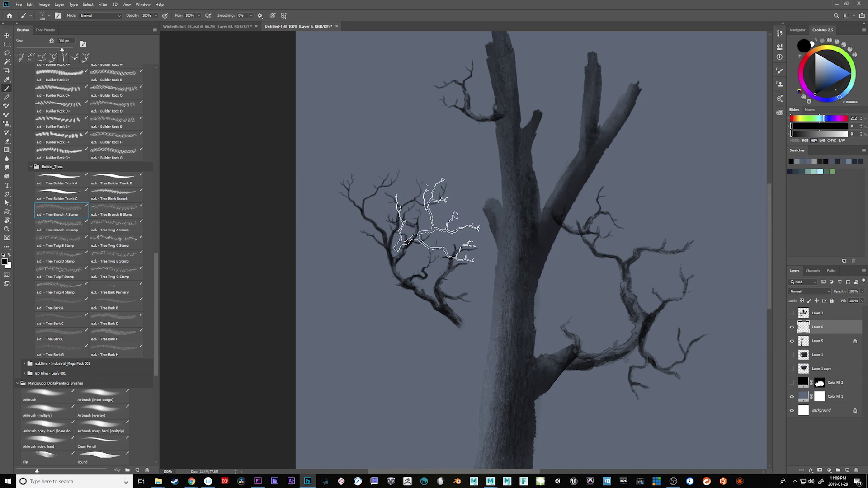
click(448, 215)
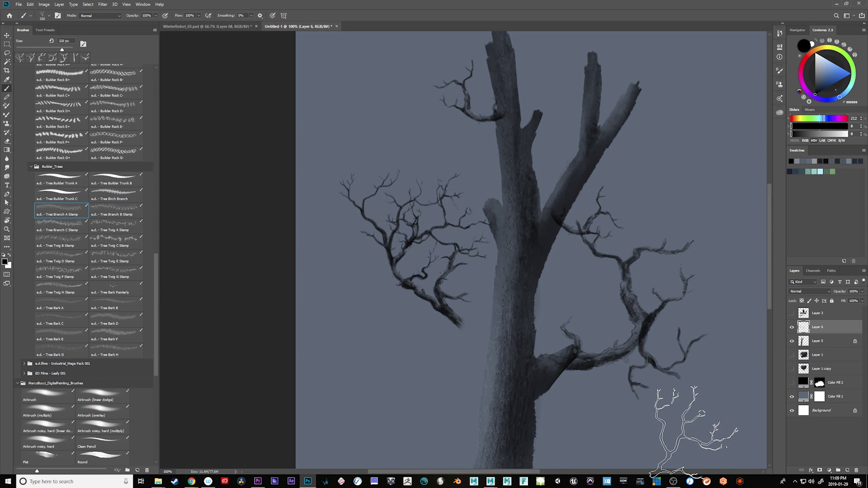
click(629, 215)
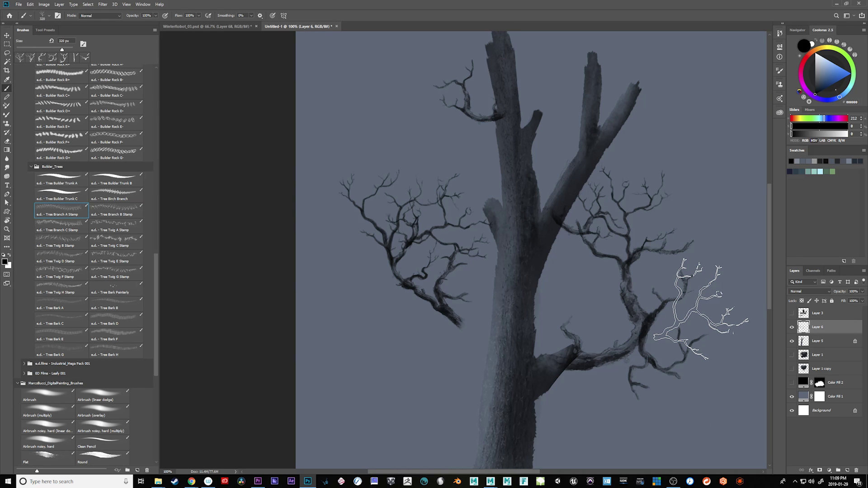
click(701, 311)
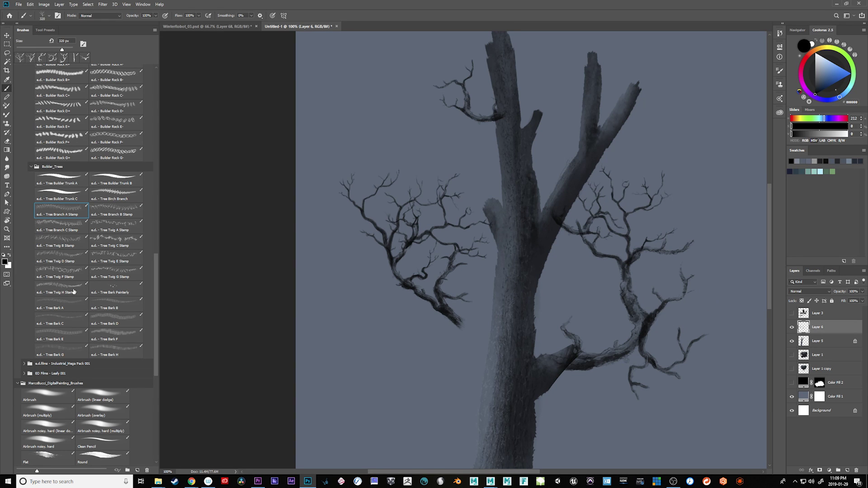
Choose the Tree Birch Branch brush and try leafy strokes over the right limb at 300 px and smaller, undoing each one
click(122, 195)
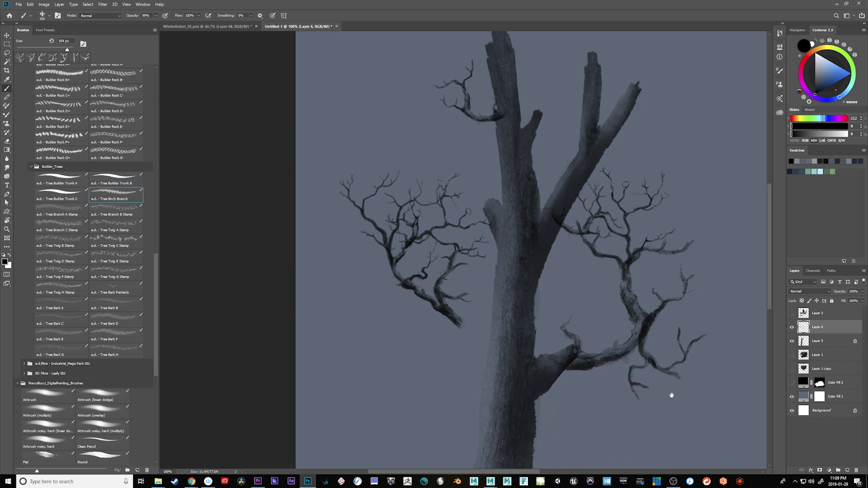
drag(669, 357, 565, 403)
drag(537, 224, 487, 223)
drag(509, 186, 588, 100)
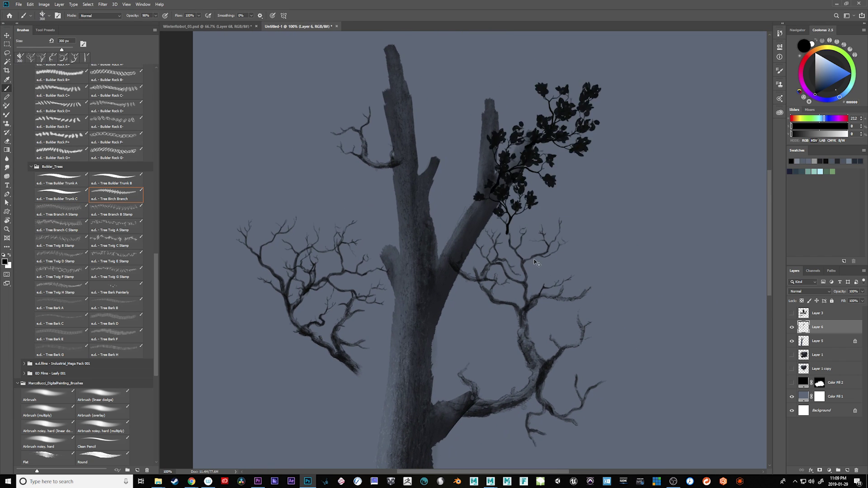
key(ctrl+z)
drag(541, 164, 523, 166)
drag(512, 186, 627, 83)
key(ctrl+z)
drag(539, 145, 593, 94)
key(ctrl+z)
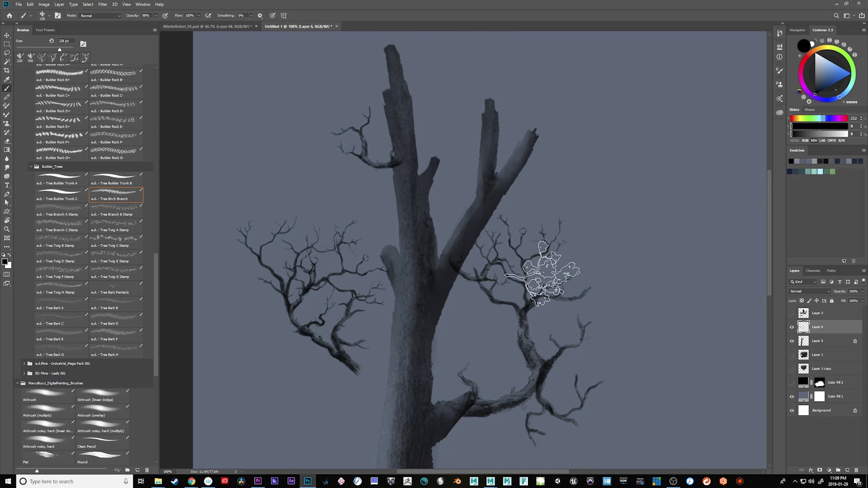
Adjust the birch brush size, try a leafy stroke over the right twigs, and undo it
drag(546, 243, 601, 251)
drag(535, 268, 501, 271)
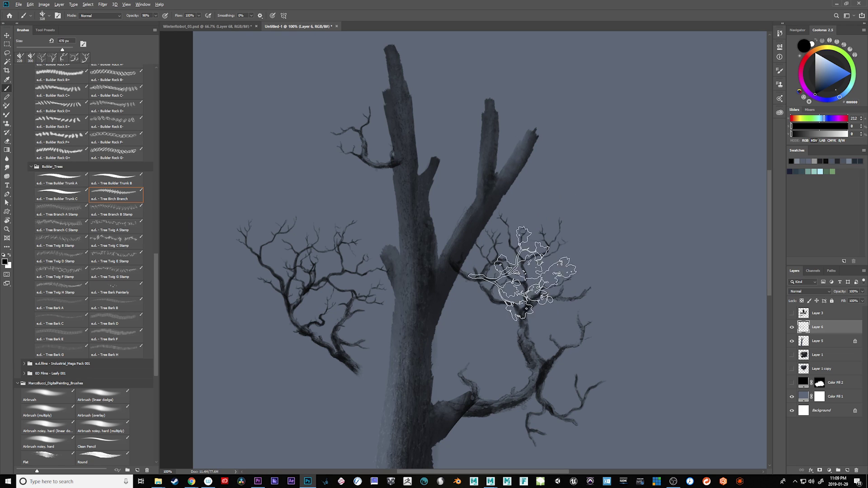
mouse_move(538, 247)
mouse_down()
mouse_move(575, 256)
mouse_move(533, 269)
mouse_move(527, 296)
mouse_move(581, 213)
mouse_up()
key(ctrl+z)
Add a new layer and paint a dense cluster of black Tree Birch Branch foliage over the right twigs at 214 px
click(847, 471)
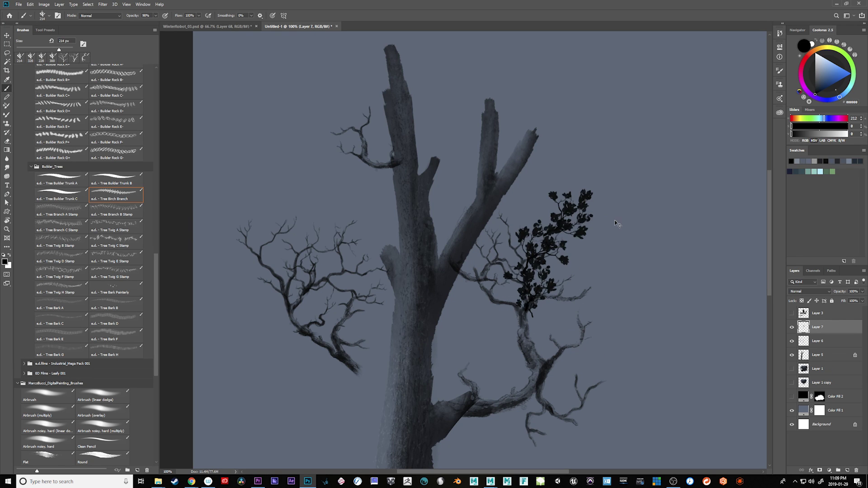
key(ctrl+z)
drag(530, 285, 576, 219)
mouse_move(526, 282)
mouse_down()
mouse_move(525, 264)
mouse_move(475, 258)
mouse_move(467, 282)
mouse_move(519, 310)
mouse_move(434, 262)
mouse_move(483, 226)
mouse_move(447, 221)
mouse_move(509, 283)
mouse_move(542, 242)
mouse_move(549, 184)
mouse_move(506, 263)
mouse_move(520, 221)
mouse_move(543, 210)
mouse_move(541, 233)
mouse_move(566, 223)
mouse_up()
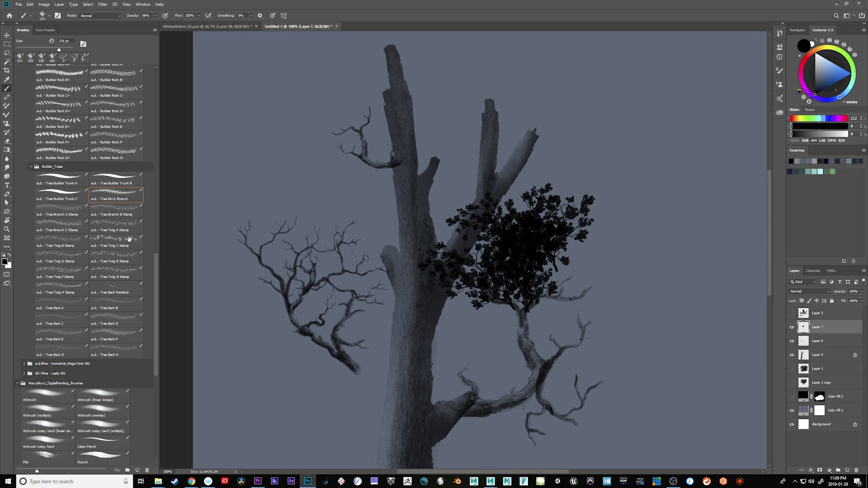
Lock the foliage layer's transparency and paint the leaves with Texture_Painter_A in the blue-grey sampled from the background
drag(156, 258, 165, 148)
click(74, 98)
alt+click(627, 226)
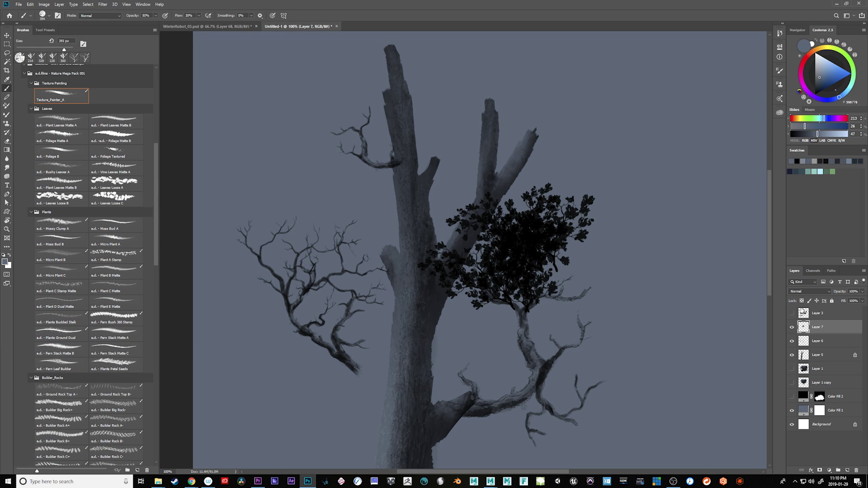
mouse_move(534, 254)
mouse_down()
mouse_move(522, 130)
mouse_move(524, 230)
mouse_move(445, 264)
mouse_move(477, 264)
mouse_move(525, 218)
mouse_move(476, 167)
mouse_move(575, 202)
mouse_move(575, 187)
mouse_move(614, 257)
mouse_move(483, 275)
mouse_move(511, 283)
mouse_move(450, 264)
mouse_move(529, 213)
mouse_up()
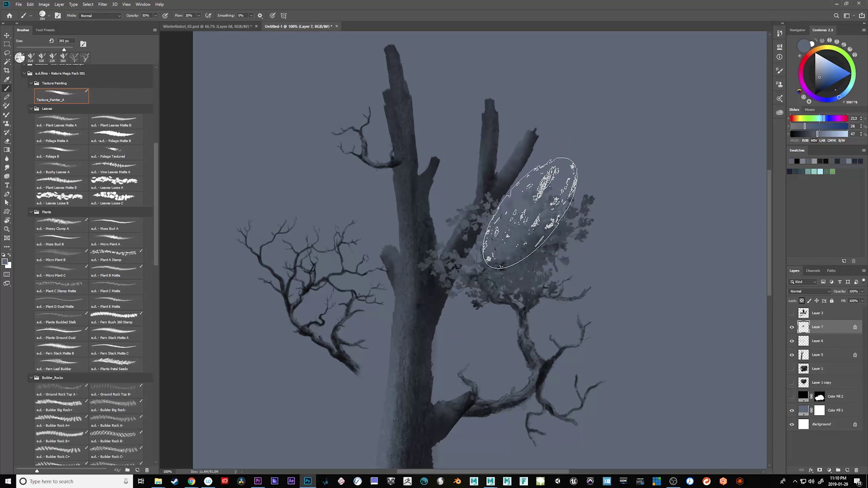
Pick a lighter blue-grey based on the background colour and paint highlights across the foliage with Texture_Painter_A
alt+click(630, 151)
click(820, 67)
mouse_move(576, 162)
mouse_down()
mouse_move(539, 137)
mouse_move(530, 172)
mouse_move(491, 219)
mouse_move(449, 190)
mouse_move(433, 286)
mouse_move(506, 241)
mouse_move(566, 253)
mouse_move(534, 216)
mouse_move(626, 196)
mouse_move(575, 263)
mouse_move(463, 305)
mouse_move(517, 309)
mouse_move(526, 330)
mouse_move(614, 223)
mouse_move(547, 191)
mouse_move(427, 296)
mouse_move(470, 313)
mouse_up()
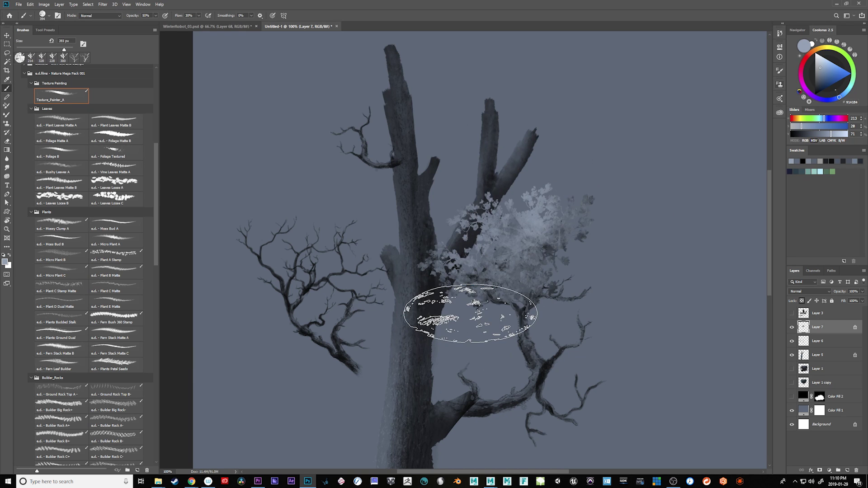
Transform the foliage-shaped selection, rotating it and shifting it down and right of the leaves, and return to the brush
click(84, 5)
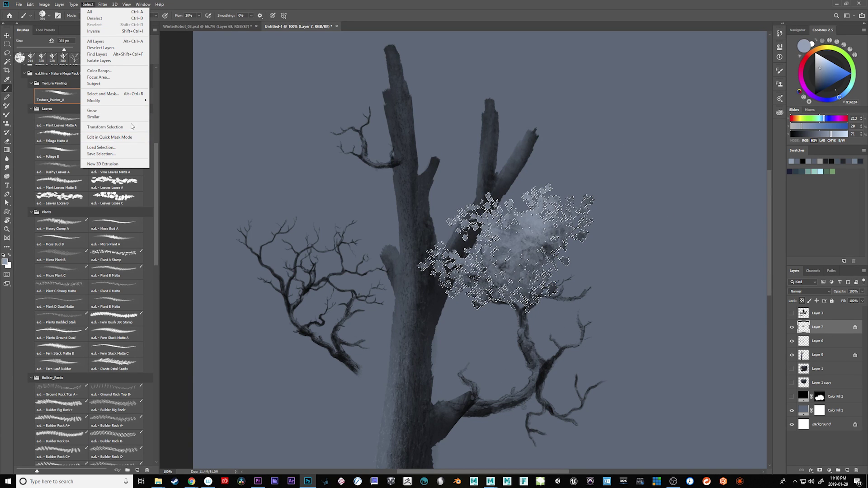
click(105, 127)
drag(610, 266, 593, 308)
drag(485, 242, 542, 273)
key(Return)
key(b)
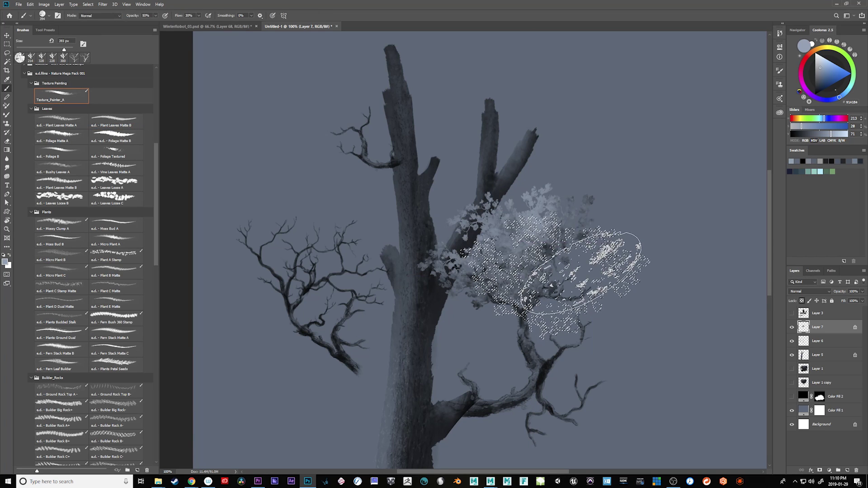
Sample a dark tone from the tree, paint shading on the foliage through the offset selection, and deselect
alt+click(511, 390)
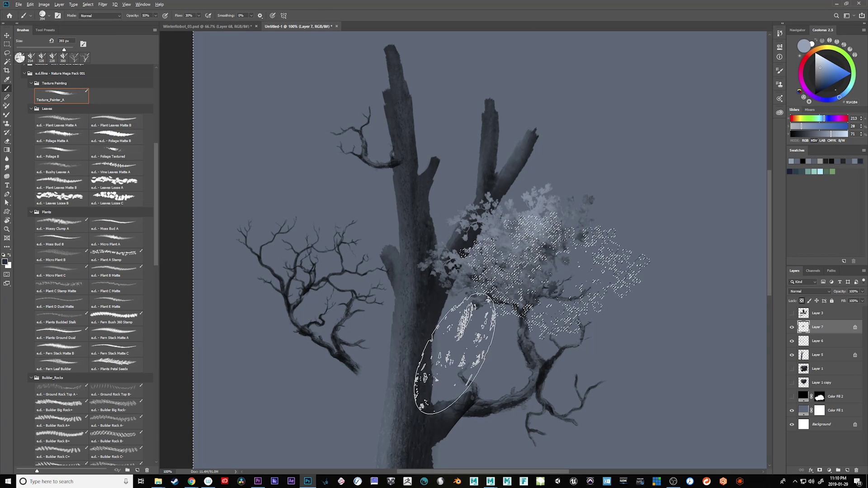
mouse_move(491, 330)
mouse_down()
mouse_move(495, 251)
mouse_move(504, 267)
mouse_move(504, 251)
mouse_move(526, 236)
mouse_move(529, 247)
mouse_move(530, 233)
mouse_move(563, 245)
mouse_up()
key(ctrl+d)
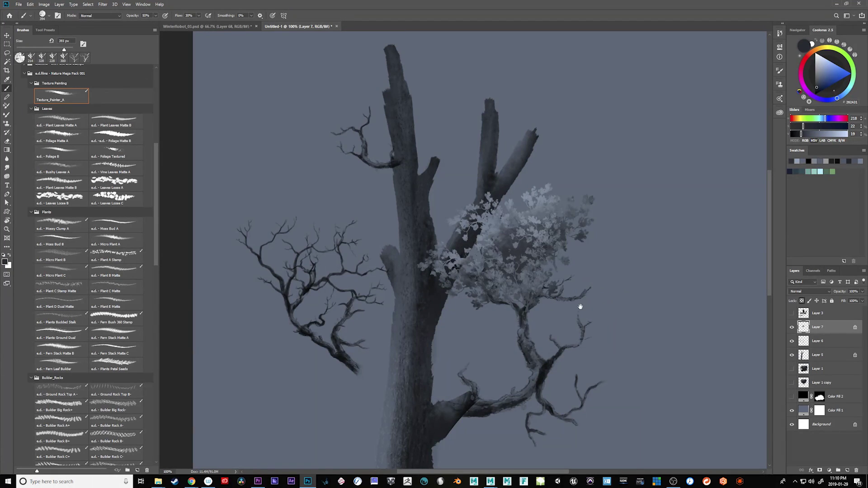
Choose the Animator brush from the Drawing Box set in the megapack of the Kyle_T_Webster brushes
drag(644, 373, 684, 359)
drag(654, 392, 642, 376)
mouse_move(519, 337)
mouse_down()
mouse_move(525, 414)
mouse_move(537, 293)
mouse_up()
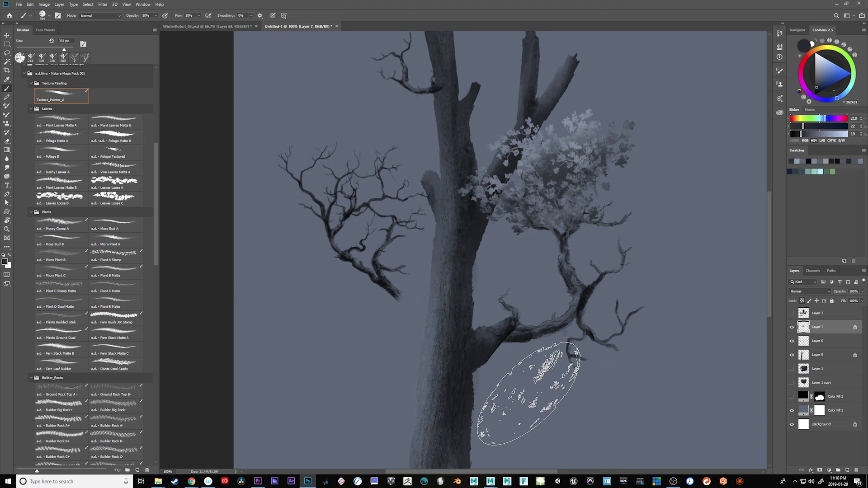
mouse_move(155, 252)
mouse_down()
mouse_move(167, 436)
mouse_move(147, 176)
mouse_up()
click(18, 251)
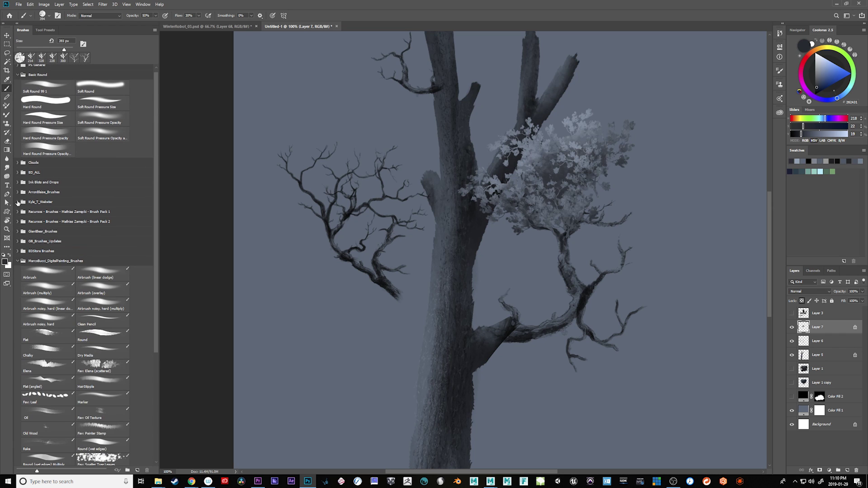
click(18, 202)
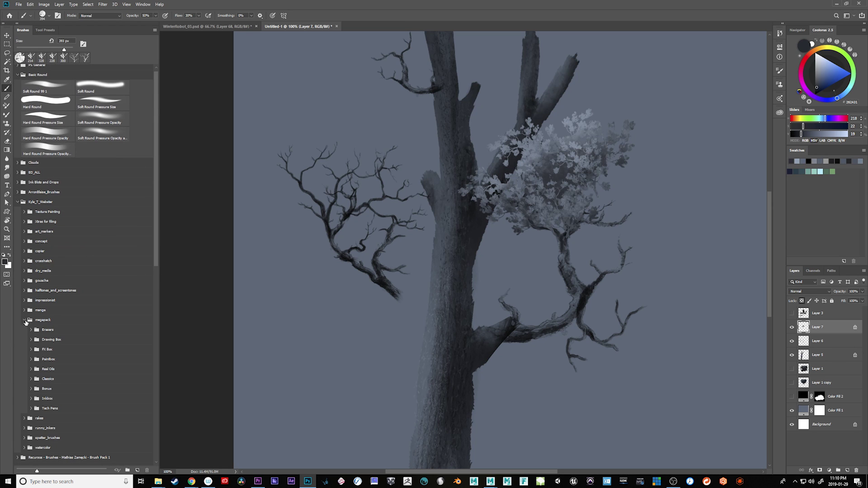
click(31, 340)
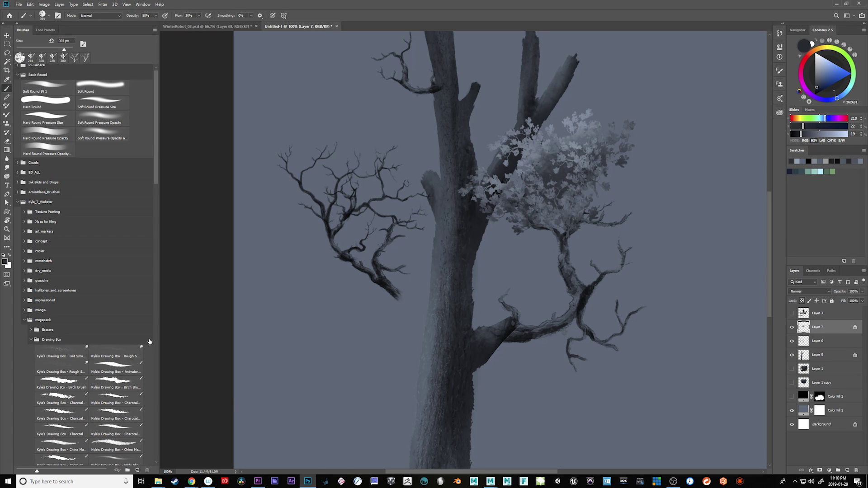
click(124, 367)
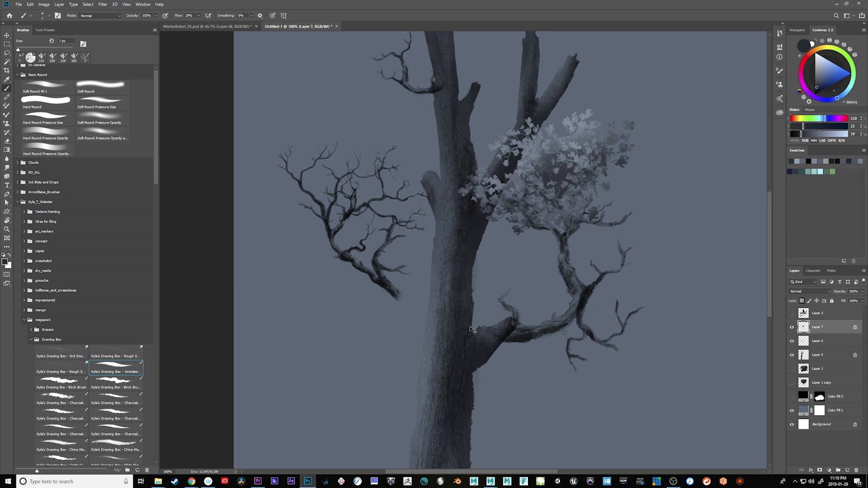
On a new layer, draw thin black lines along the trunk's shaded edge above the thick branch, using a 4 px brush
key(d)
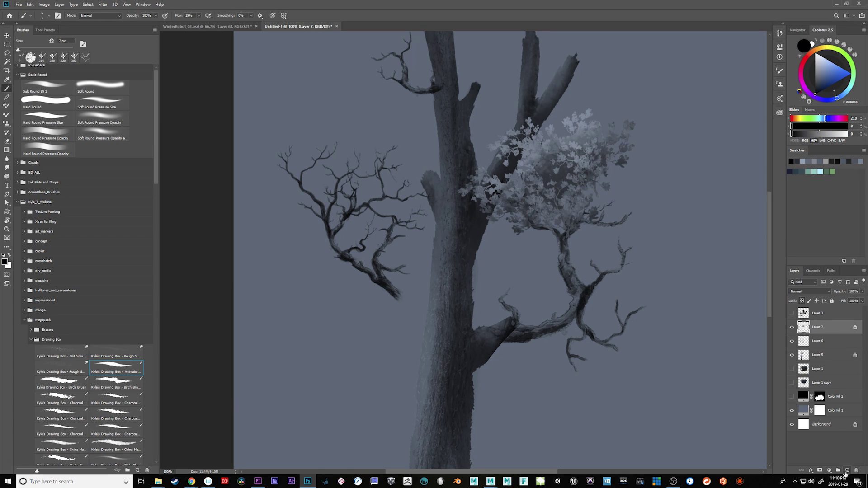
click(845, 472)
key(ctrl+z)
drag(586, 340, 583, 310)
drag(511, 312, 509, 313)
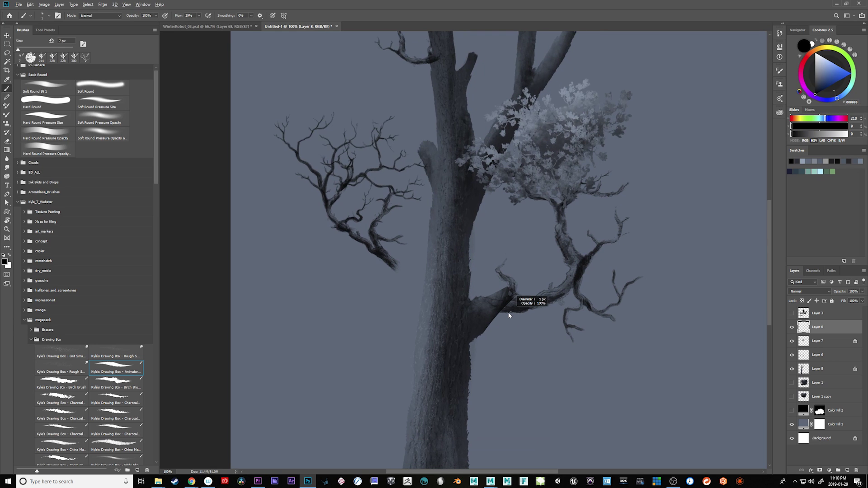
key(ctrl+z)
alt+right_click(476, 256)
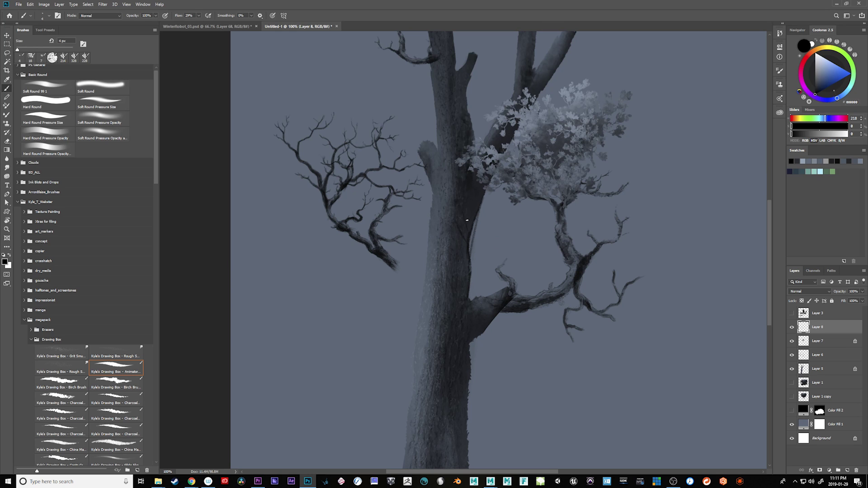
Sample the blue-grey beside the trunk's lit edge and pick a lighter shade of it
mouse_move(546, 230)
mouse_down()
mouse_move(525, 276)
mouse_move(533, 232)
mouse_up()
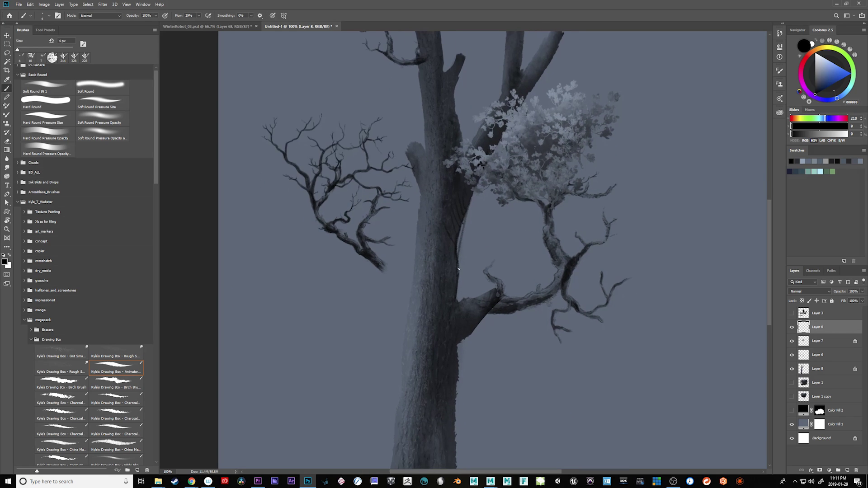
alt+click(417, 231)
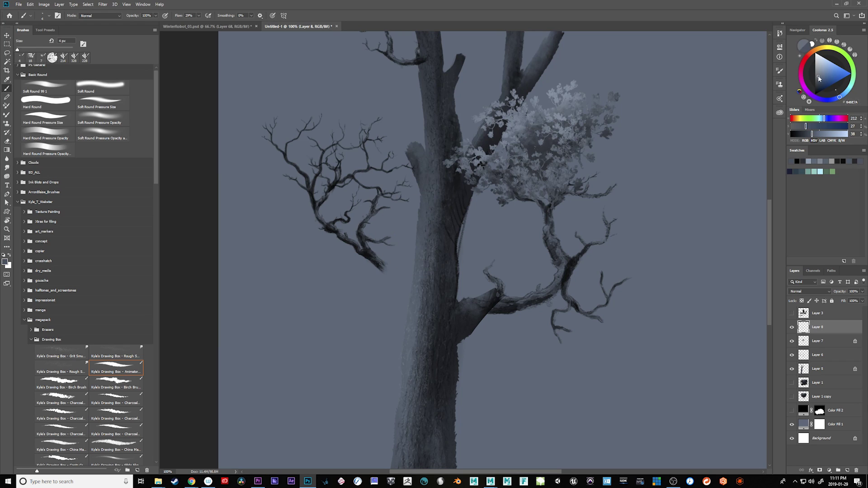
drag(819, 79, 819, 71)
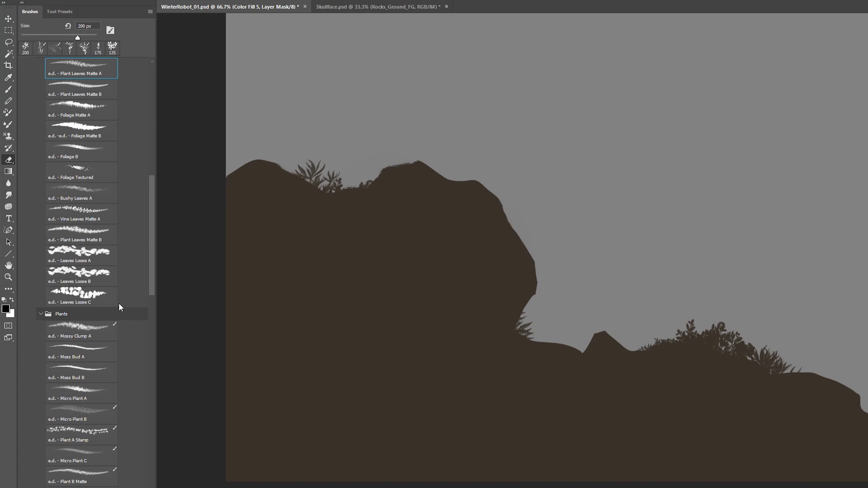
Roughen the brown hill silhouette's edges on the Color Fill 5 layer mask of WinterRobot_01.psd with Texture_Painter_A, alternating black and white
key(b)
key(x)
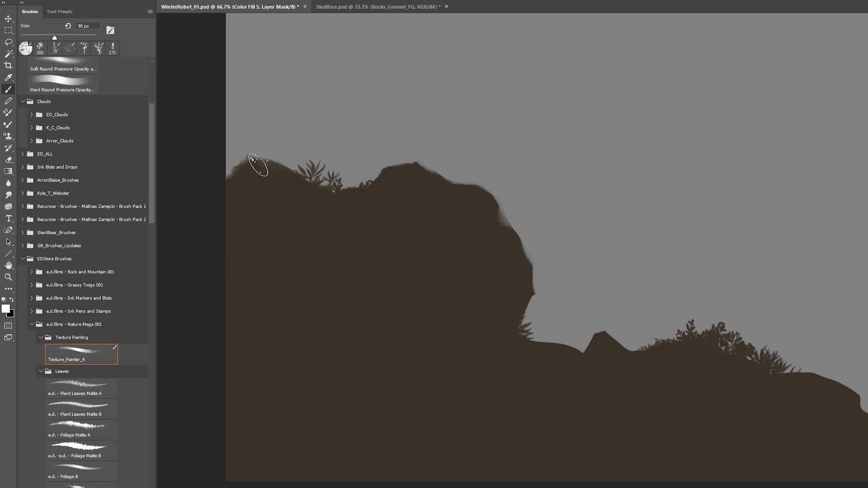
drag(588, 317, 459, 281)
drag(828, 435, 788, 405)
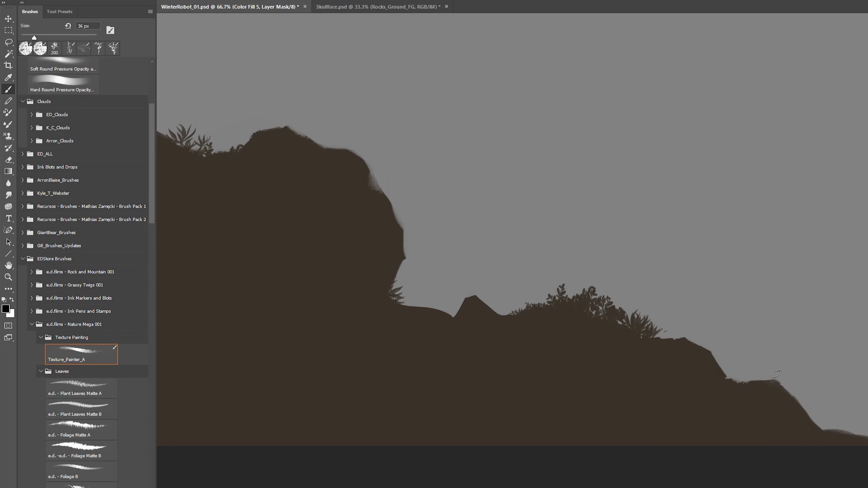
drag(777, 375, 807, 421)
drag(866, 396, 785, 379)
drag(362, 294, 606, 386)
key(x)
drag(587, 388, 598, 381)
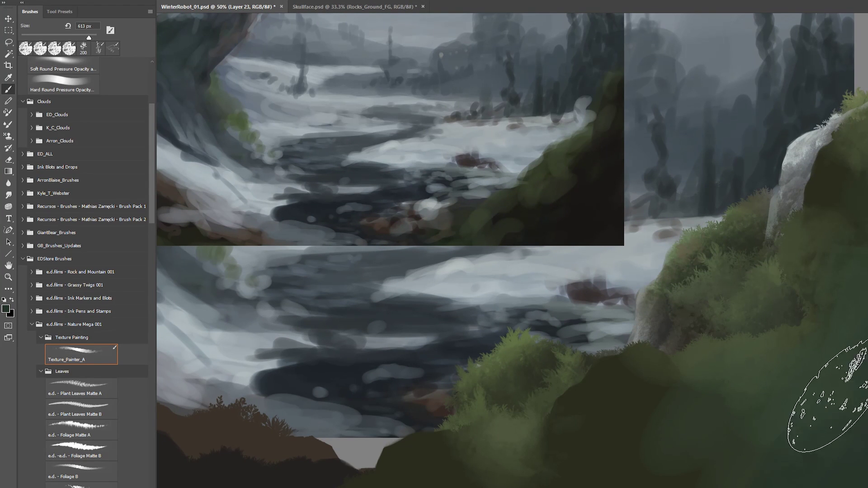
Paint dark green shading over the hillside on Layer 23 with Texture_Painter_A at 613 px
drag(845, 380, 480, 457)
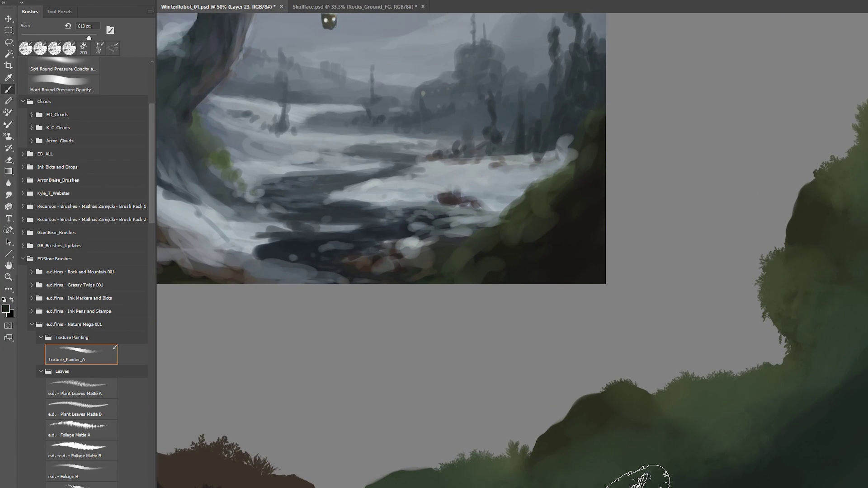
drag(859, 389, 863, 195)
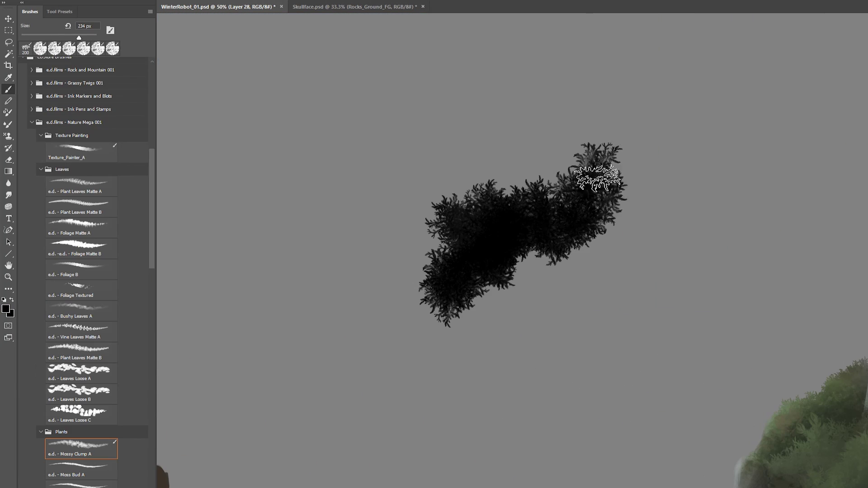
Paint a large black foliage clump on Layer 28 with Mossy Clump A and add leafy edges with the Moss Bud brushes
mouse_move(591, 171)
mouse_down()
mouse_move(446, 359)
mouse_move(679, 252)
mouse_move(720, 260)
mouse_up()
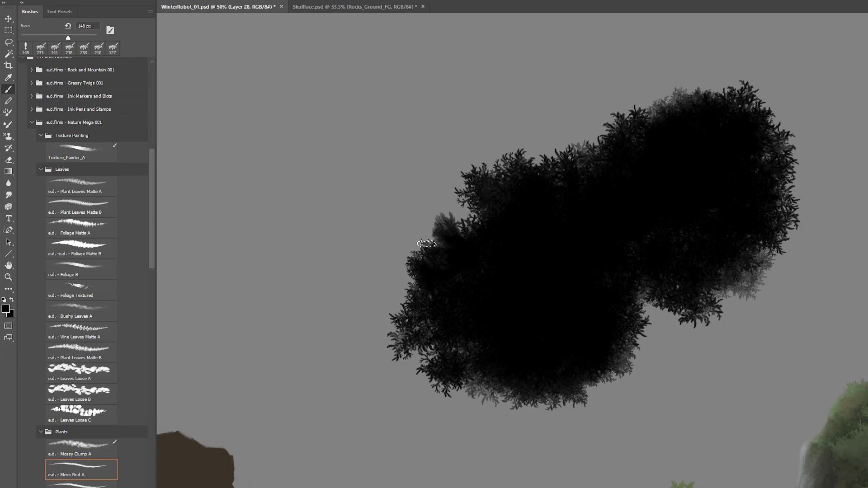
drag(508, 167, 383, 224)
drag(642, 178, 668, 179)
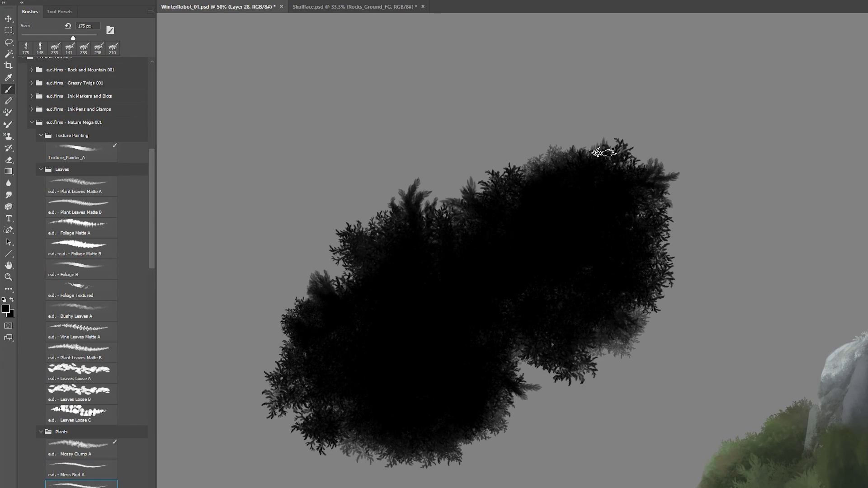
Add small plant details around the clump's edge with Micro Plant B at 200 px and select the Fern Stack Matte C brush
mouse_move(153, 219)
mouse_down()
mouse_move(154, 277)
mouse_move(153, 236)
mouse_up()
click(82, 113)
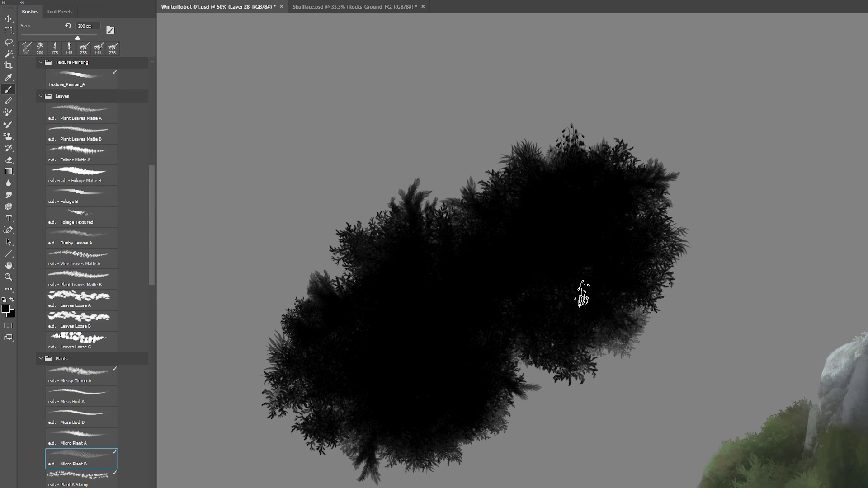
key(F5)
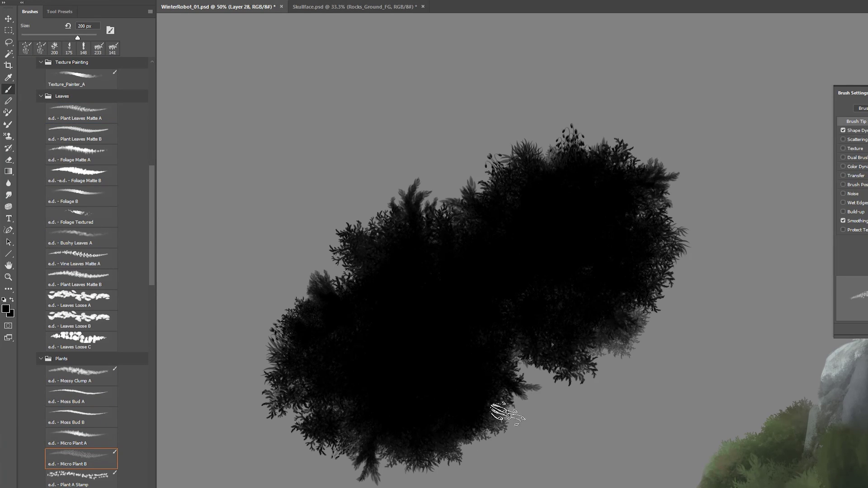
scroll(81, 271, down, 5)
click(81, 470)
key(ctrl+minus)
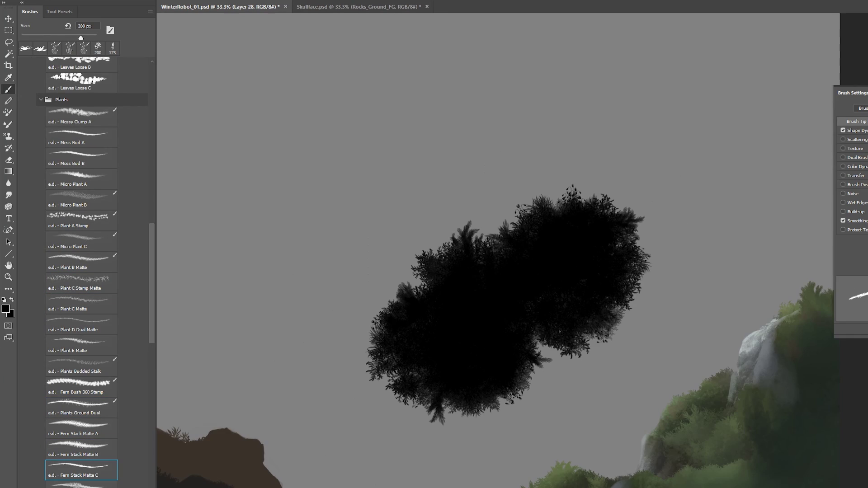
Move the black foliage clump up and to the right on Layer 28 and load its outline as a selection
drag(771, 470, 731, 382)
key(Delete)
key(alt+BackSpace)
key(v)
drag(531, 339, 602, 302)
drag(545, 427, 337, 363)
drag(634, 290, 536, 307)
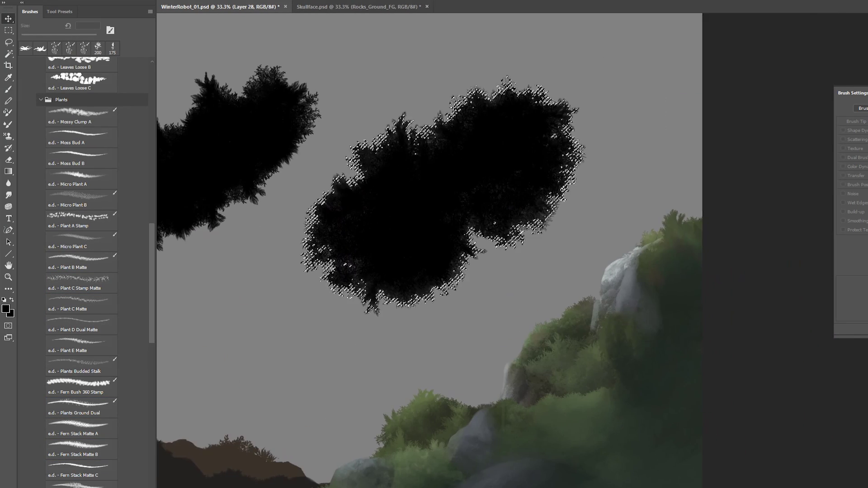
On a new layer, transform the foliage-shaped selection down onto the green hillside and paint leaf shading through it with Texture_Painter_A
key(ctrl+alt+shift+n)
click(114, 0)
click(146, 140)
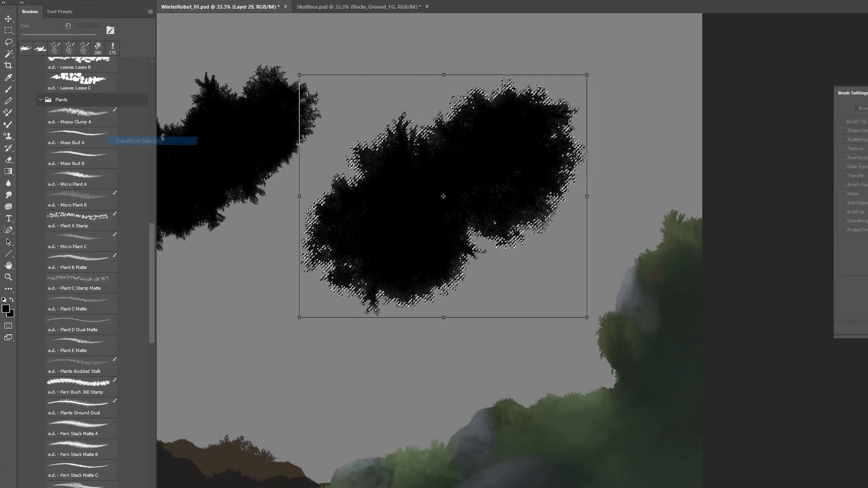
drag(479, 178, 639, 451)
key(ctrl+plus)
drag(737, 460, 692, 374)
mouse_move(807, 440)
mouse_down()
mouse_move(808, 485)
mouse_move(807, 454)
mouse_up()
drag(662, 452, 661, 461)
key(Return)
key(b)
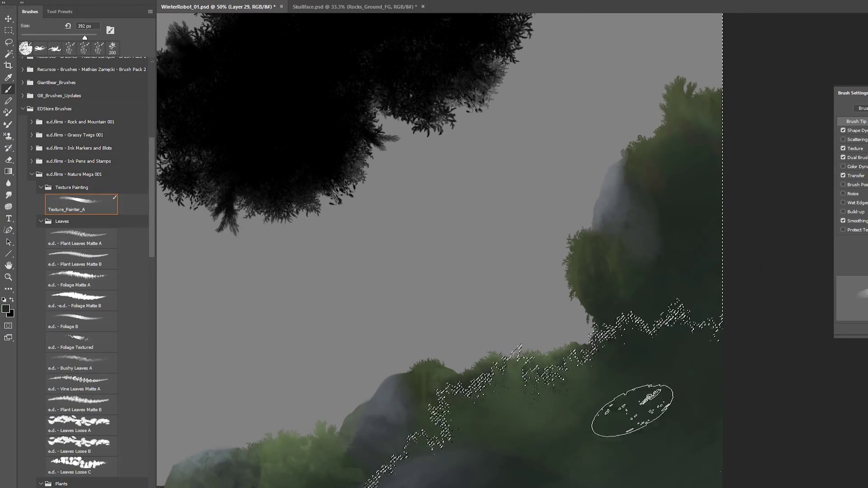
scroll(763, 448, up, 1)
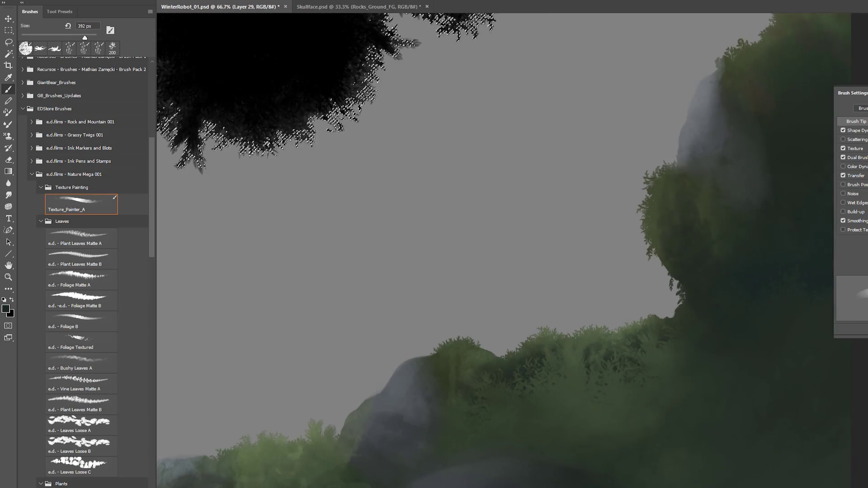
Rotate the foliage-shaped selection clockwise and place it over the lower part of the green hillside
key(ctrl+t)
drag(316, 68, 690, 462)
key(ctrl+minus)
key(ctrl+minus)
drag(612, 318, 562, 382)
drag(733, 253, 748, 277)
key(ctrl+plus)
drag(552, 424, 663, 469)
drag(835, 479, 840, 483)
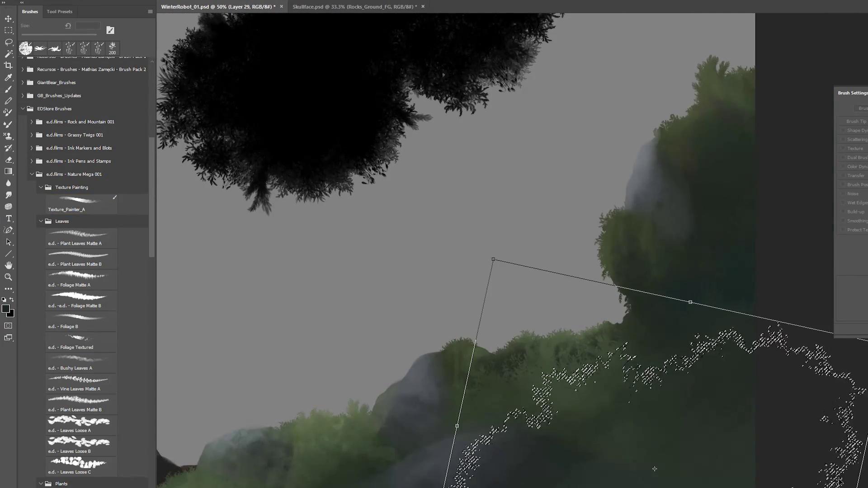
key(Return)
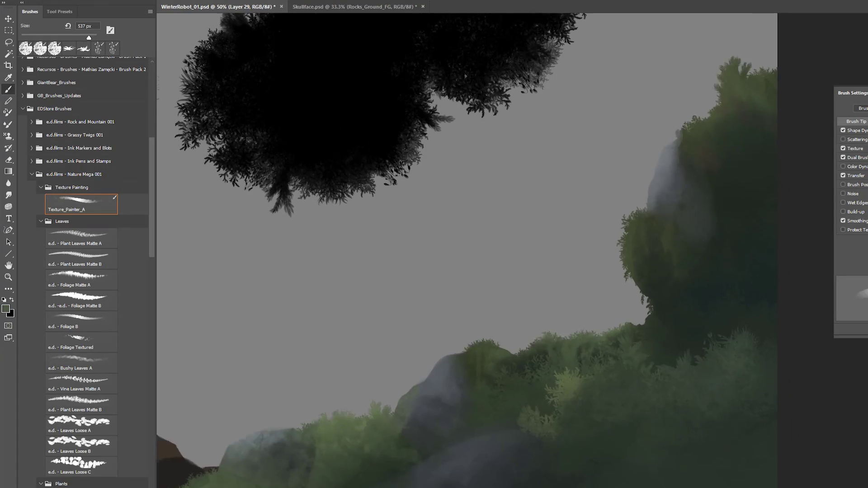
Reposition the foliage-shaped selection on the lower hillside and paint dark green shading against its edge with Texture_Painter_A at 445 px
key(ctrl+t)
scroll(581, 403, up, 1)
key(Return)
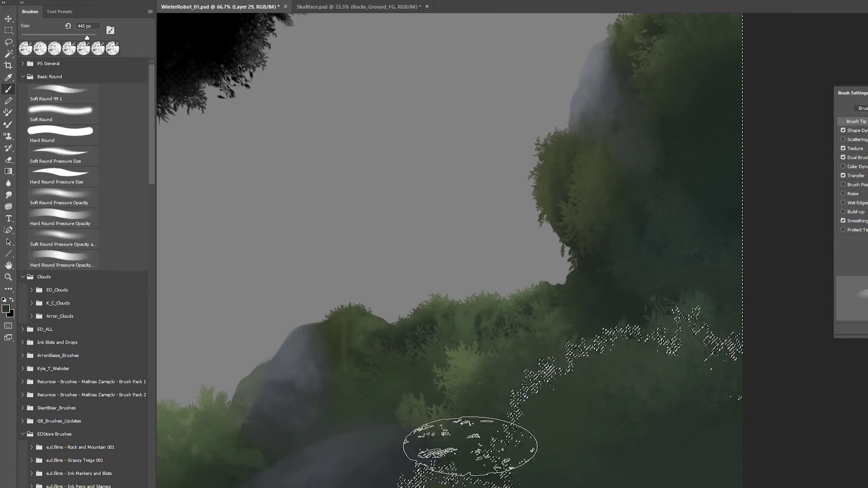
drag(498, 449, 633, 435)
drag(692, 288, 620, 471)
key(ctrl+t)
drag(640, 38, 829, 474)
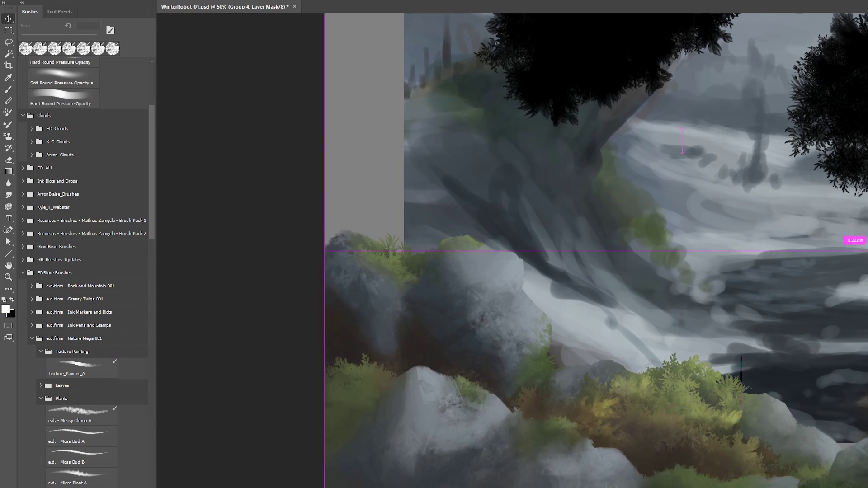
Collapse the Plants brush folder and switch from Ground Rock Top A to Ground Rock Top B for the foreground rocks on Layer 45
click(41, 399)
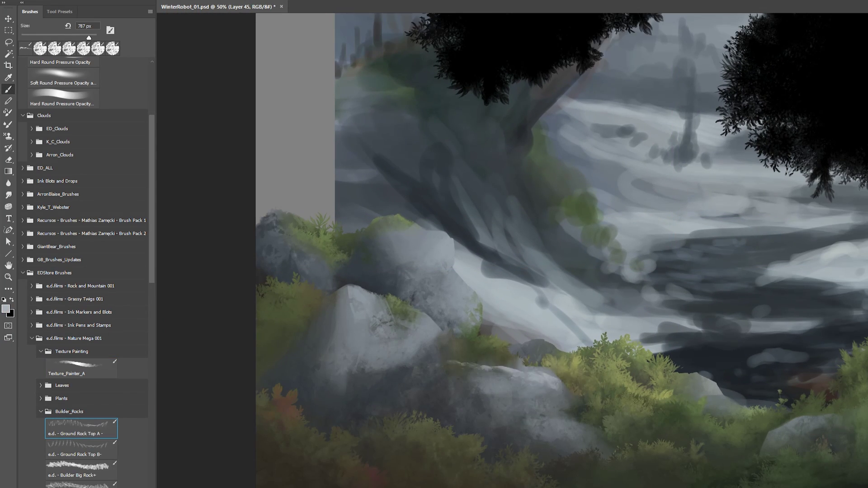
key(ctrl+plus)
click(104, 452)
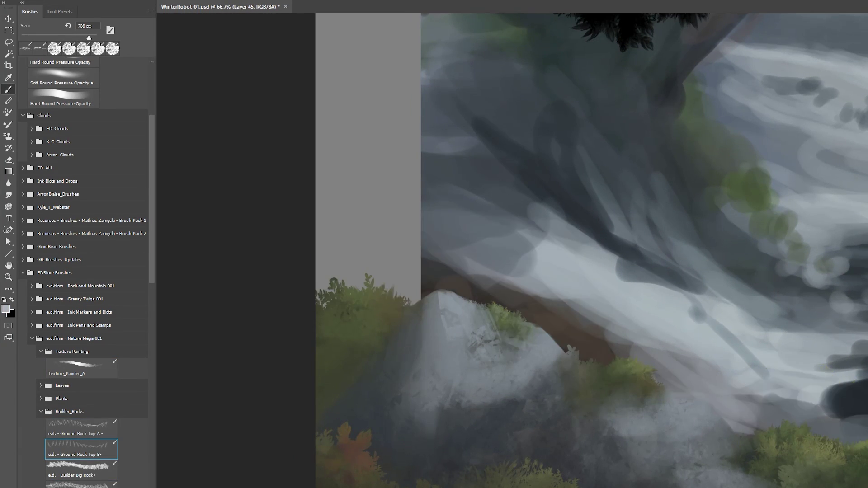